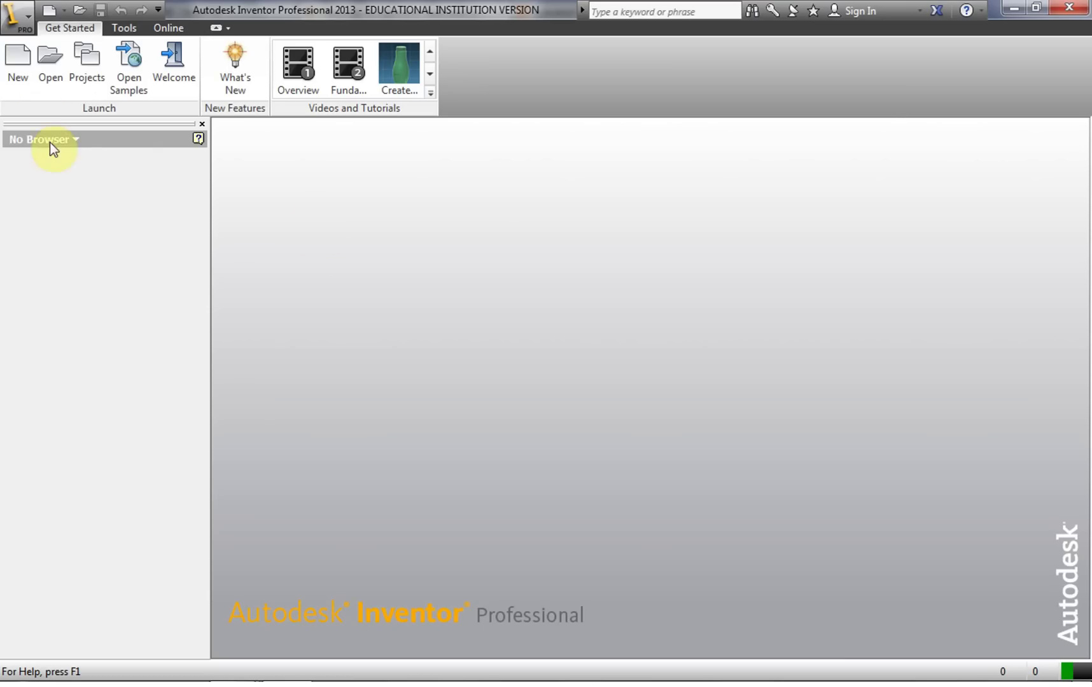
Create a new part from the Standard.ipt template and start a 2D sketch on the XY plane
left_click(19, 65)
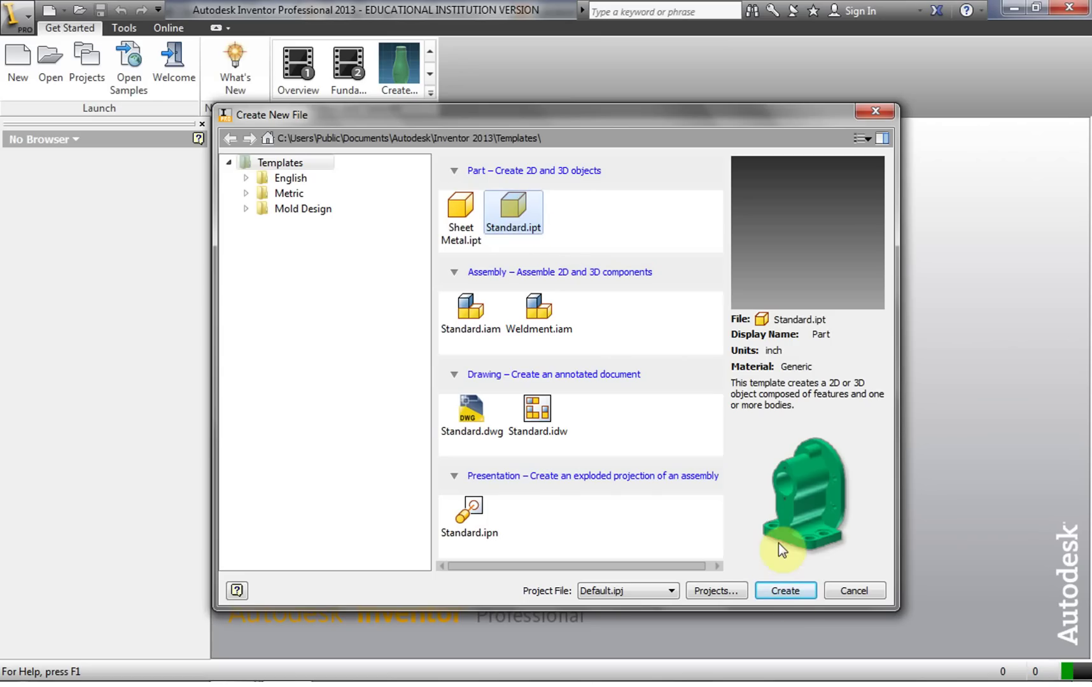
left_click(785, 591)
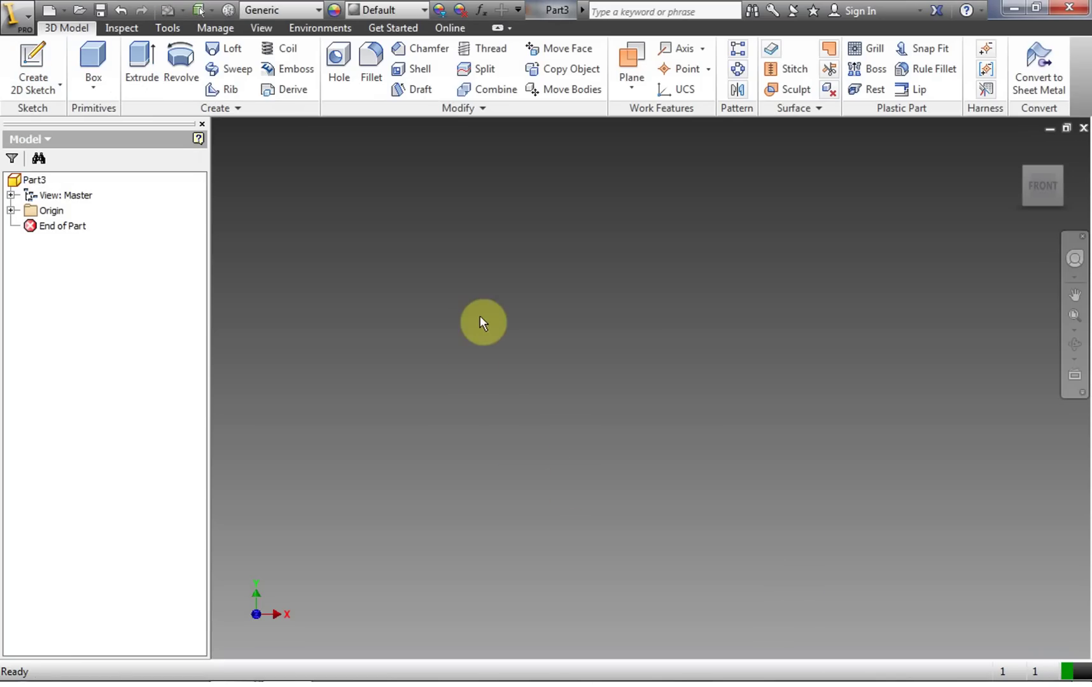
left_click(35, 60)
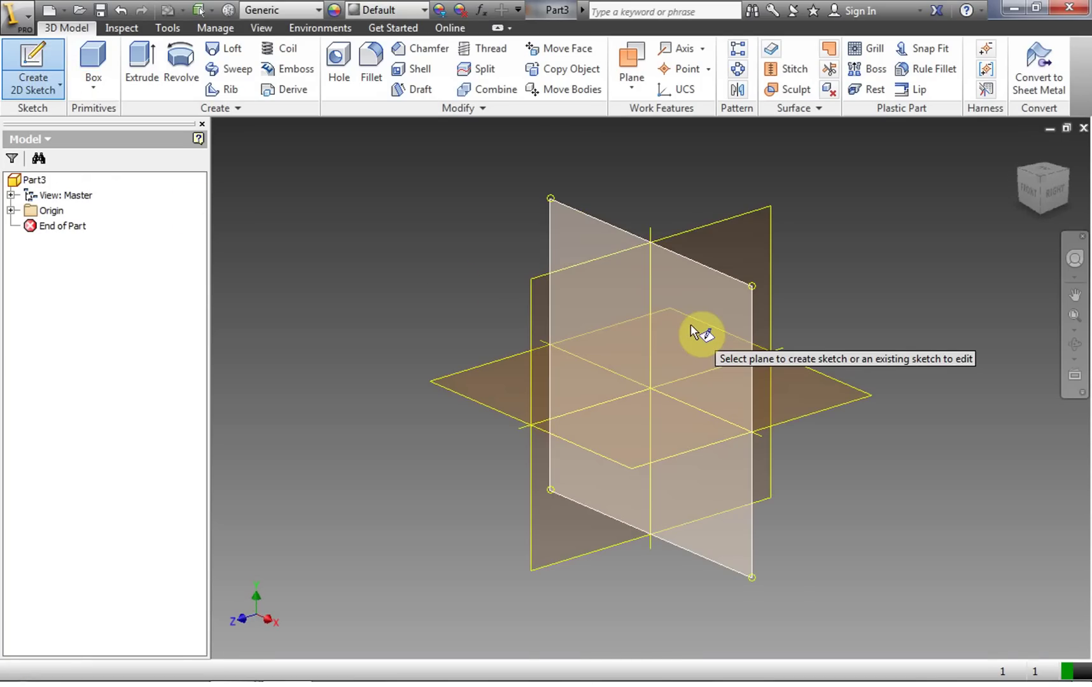
left_click(690, 325)
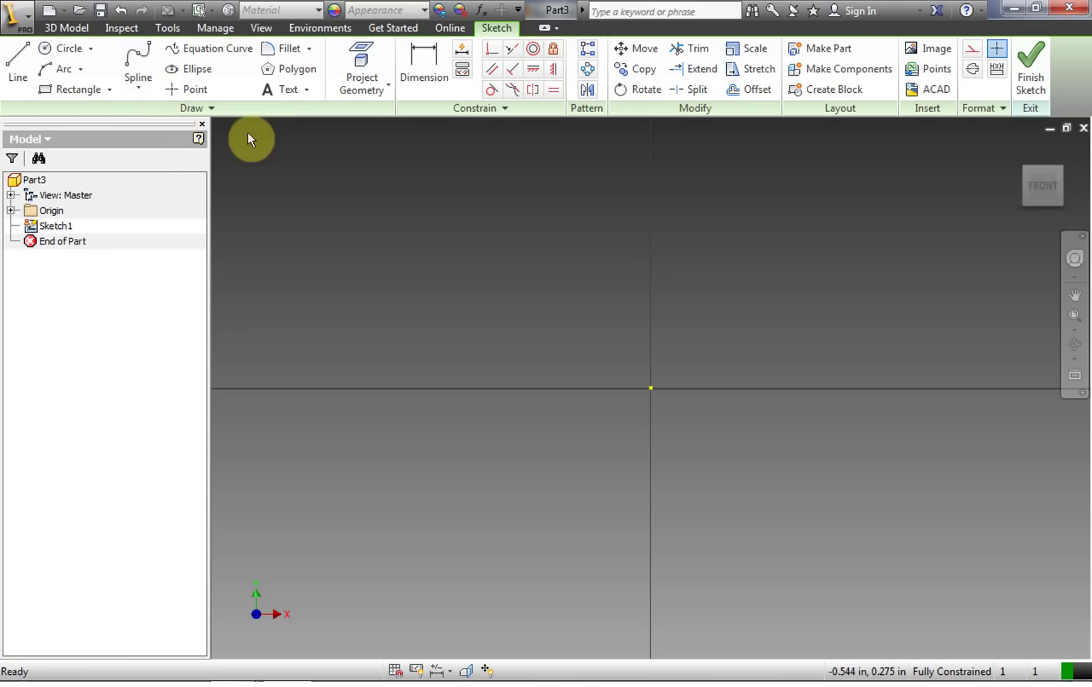
Draw a wave-shaped interpolation spline through four points above the horizontal axis, with its third point just left of the vertical axis
left_click(149, 90)
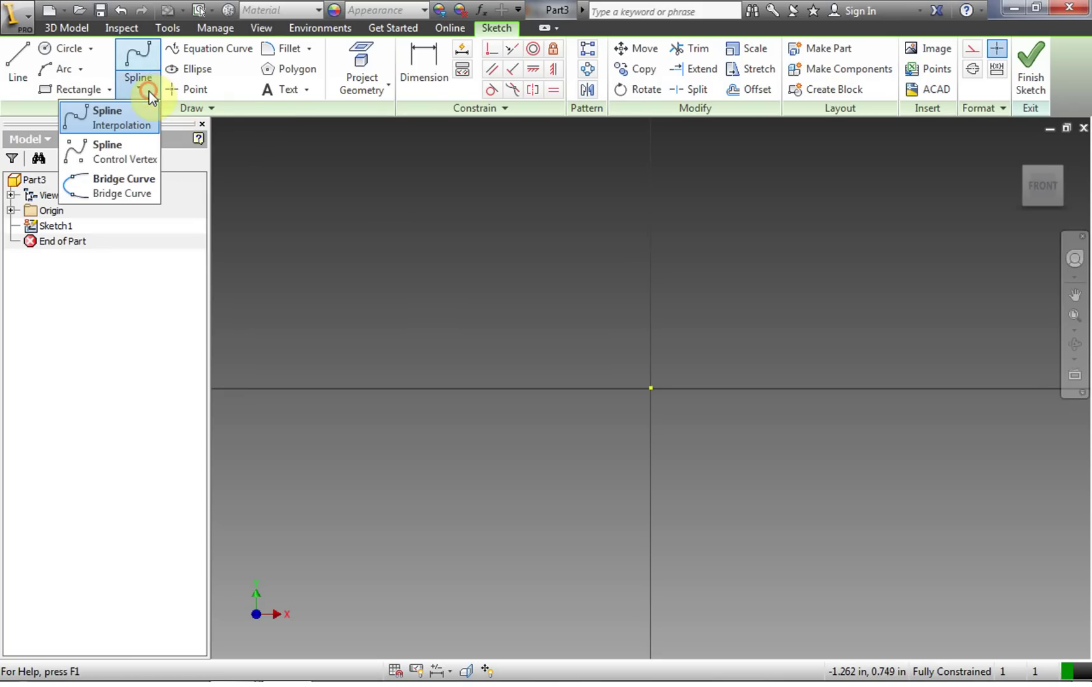
left_click(145, 56)
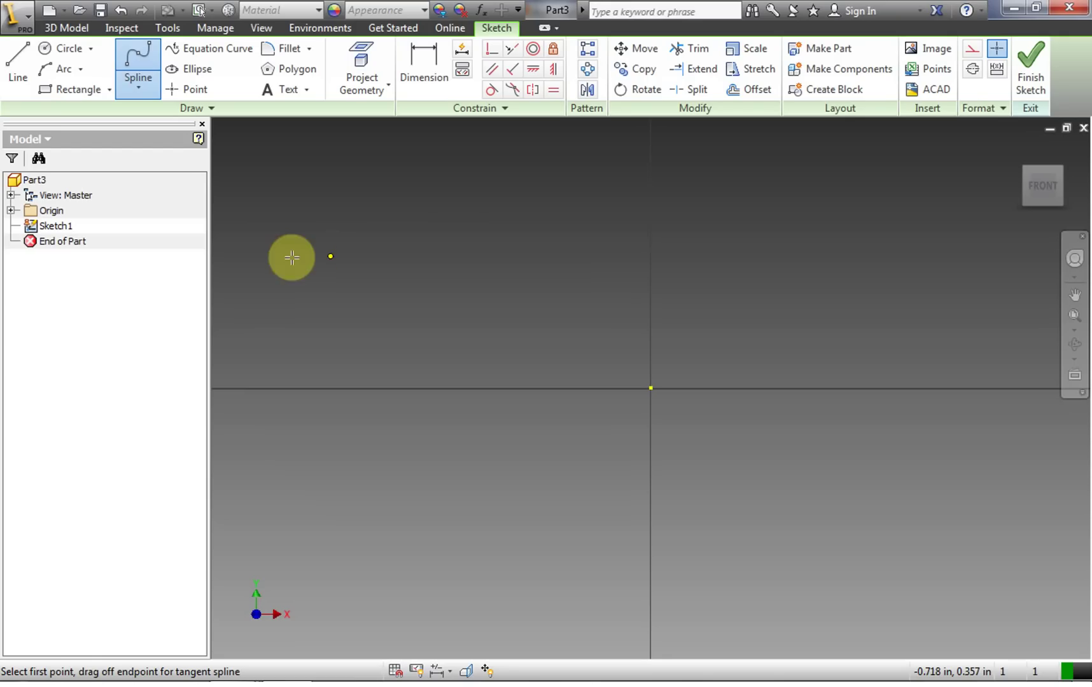
left_click(270, 298)
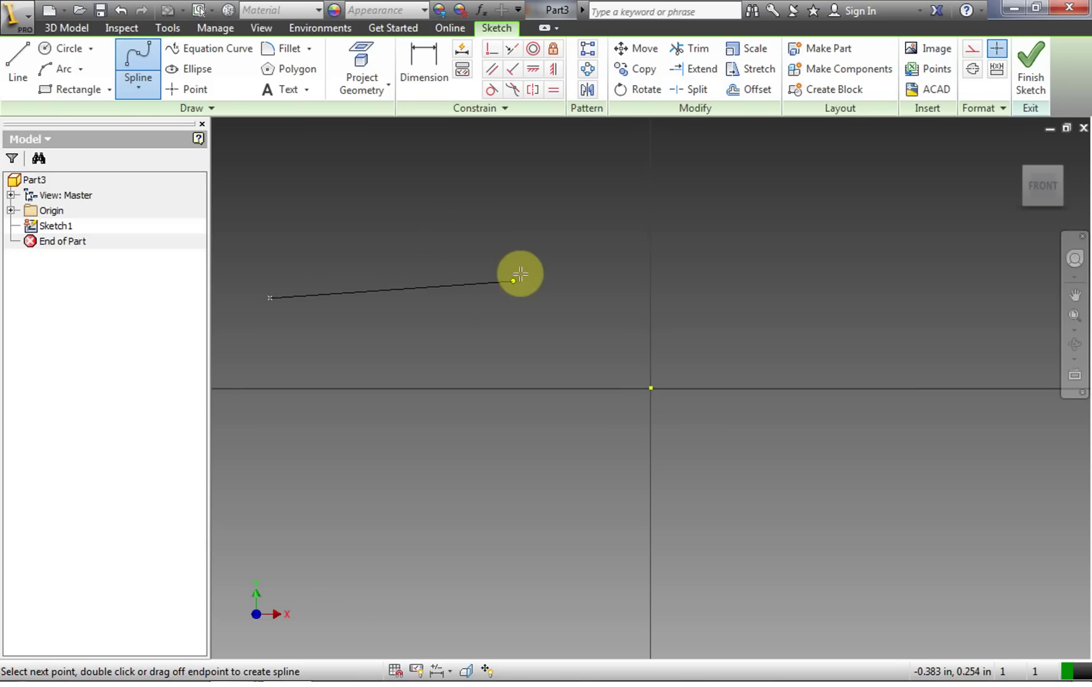
left_click(518, 250)
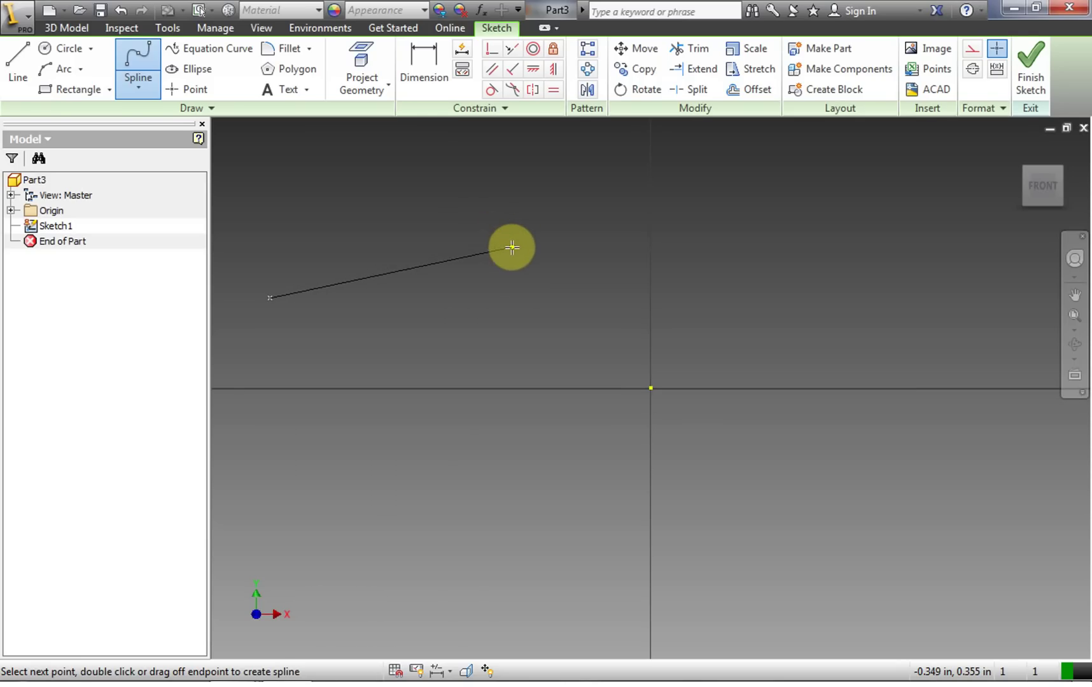
left_click(490, 236)
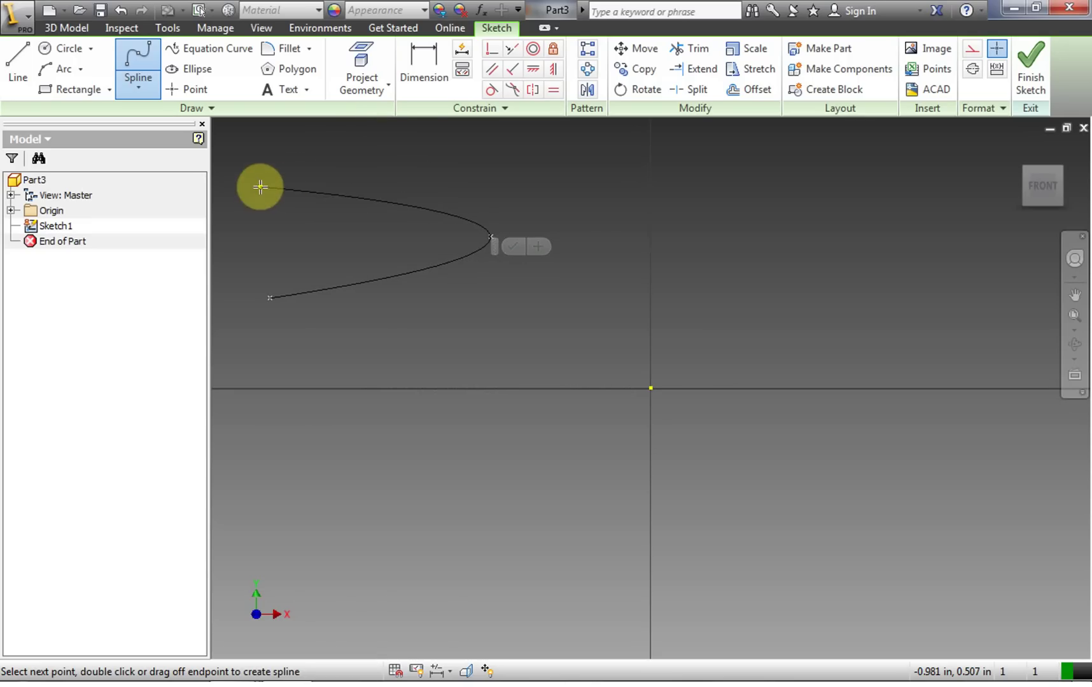
left_click(614, 336)
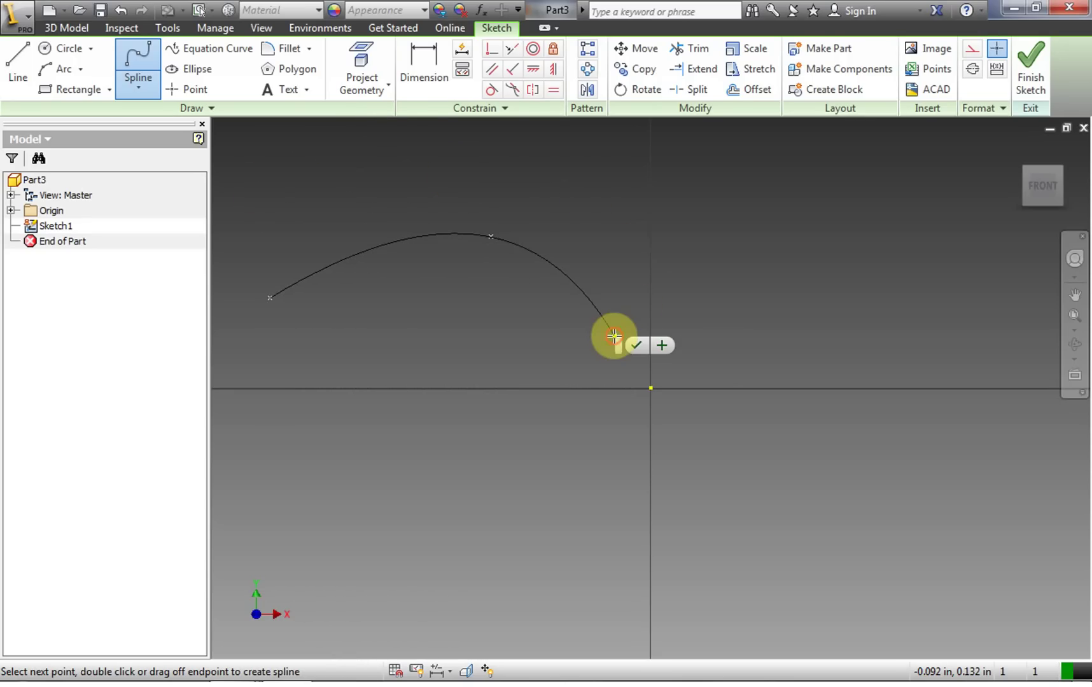
left_click(828, 233)
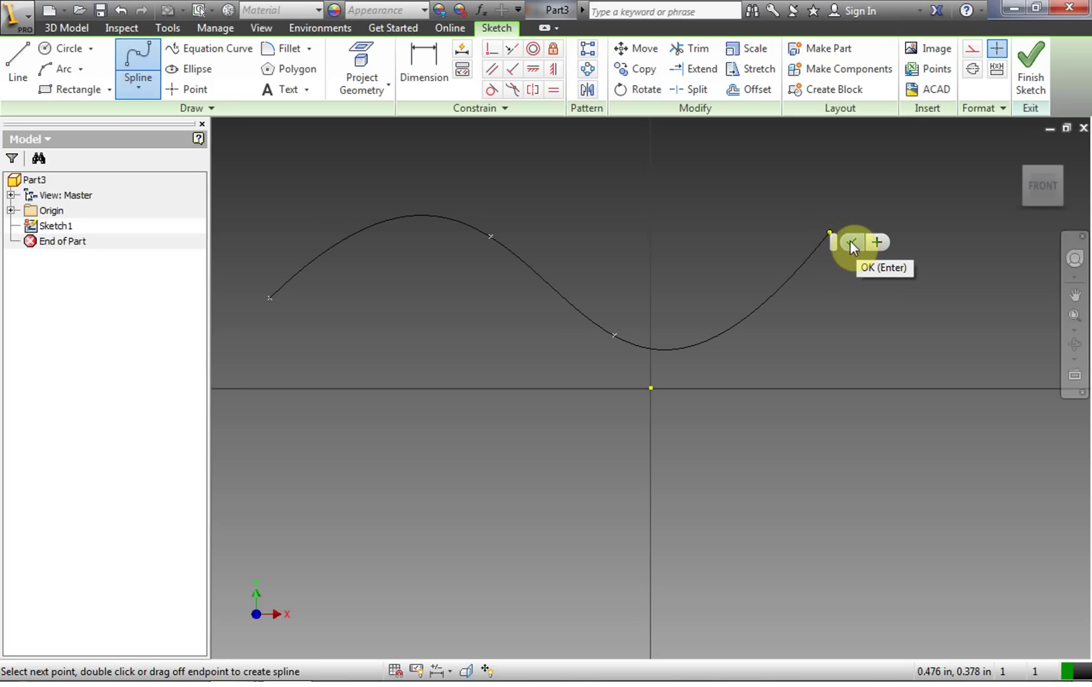
left_click(850, 241)
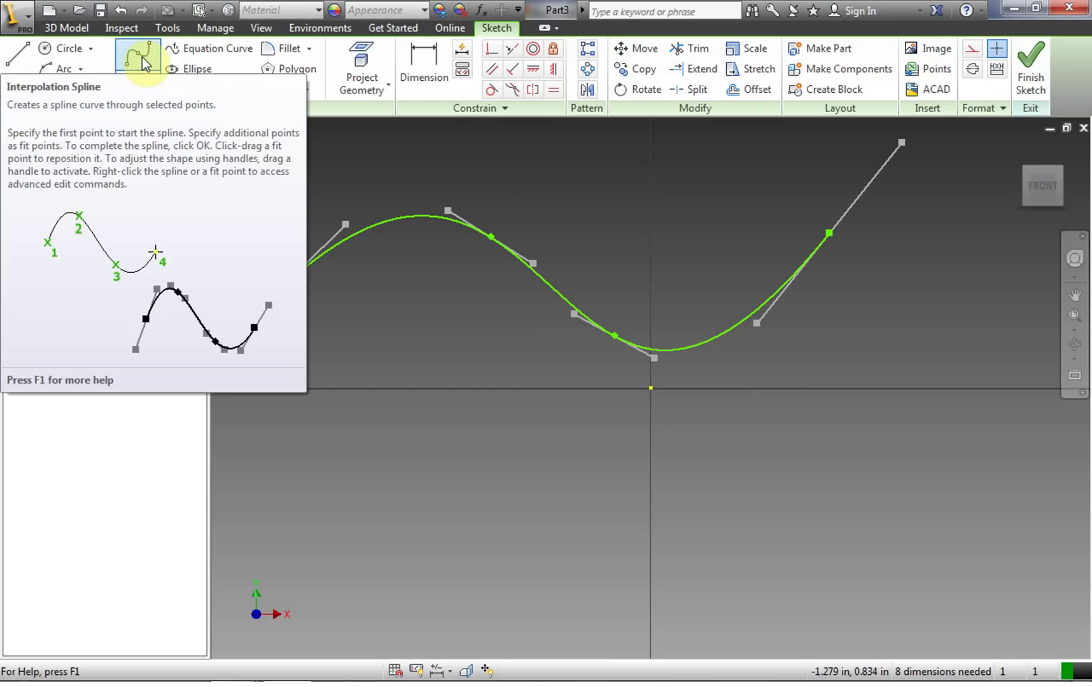
Draw a second, wider four-point interpolation spline beneath the first one, crossing the horizontal axis
left_click(142, 57)
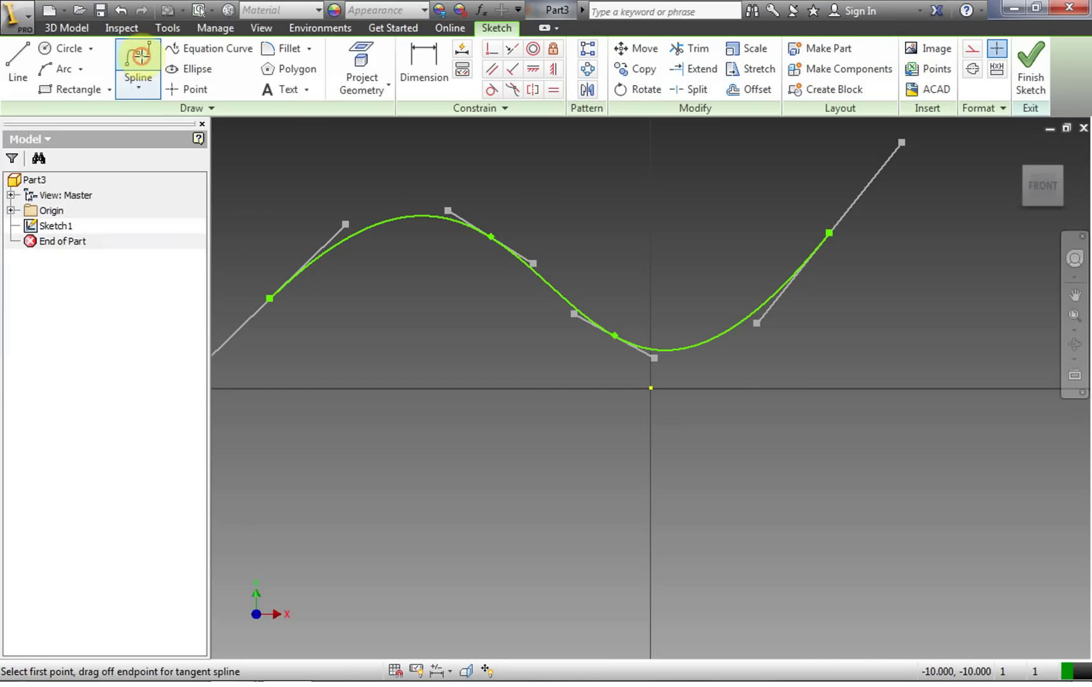
left_click(269, 440)
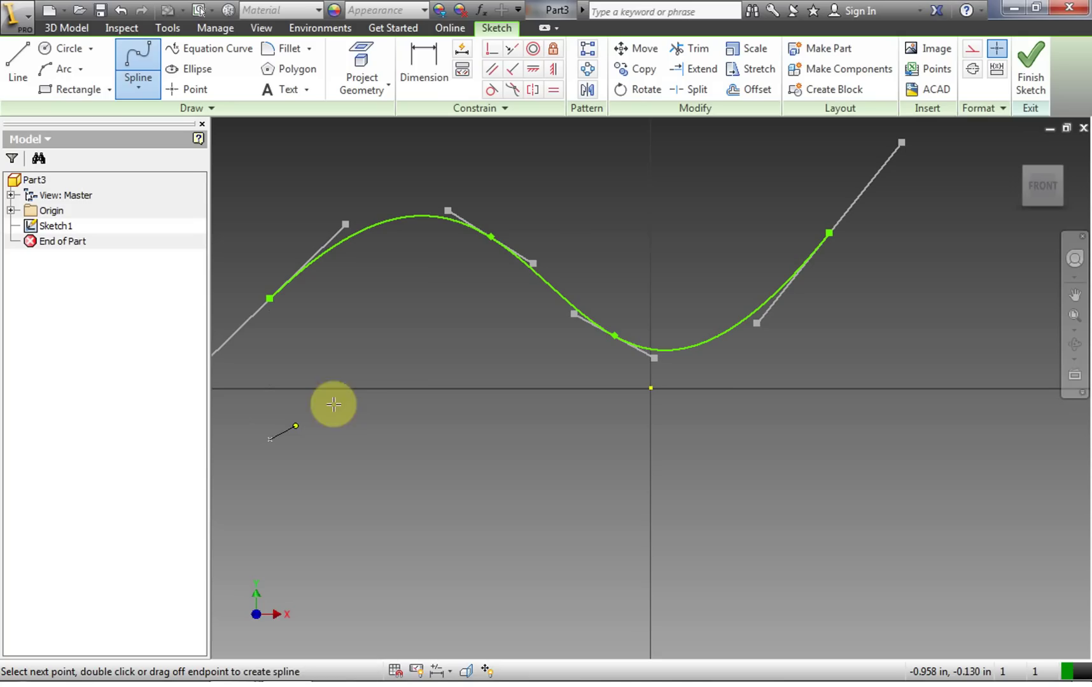
left_click(409, 355)
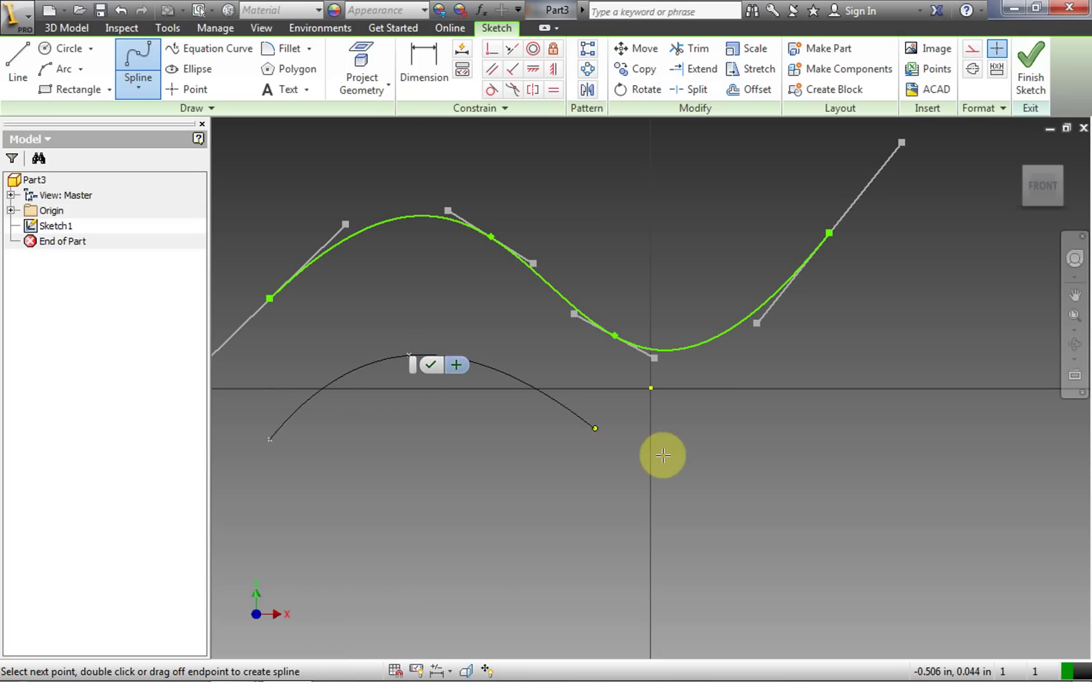
left_click(689, 455)
left_click(940, 311)
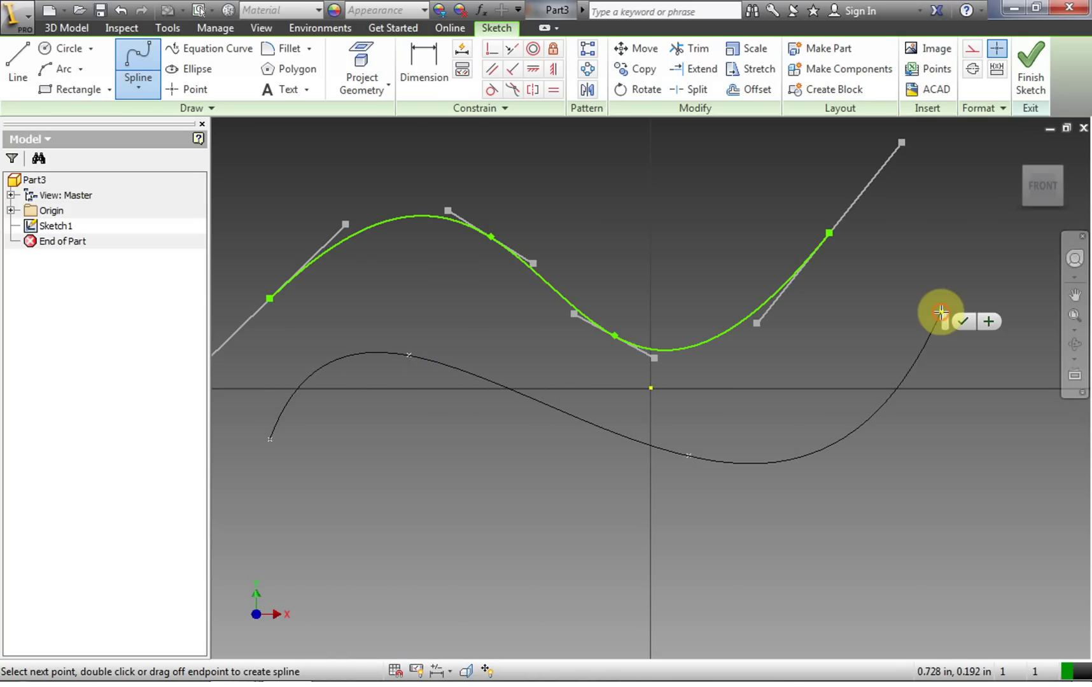
right_click(969, 374)
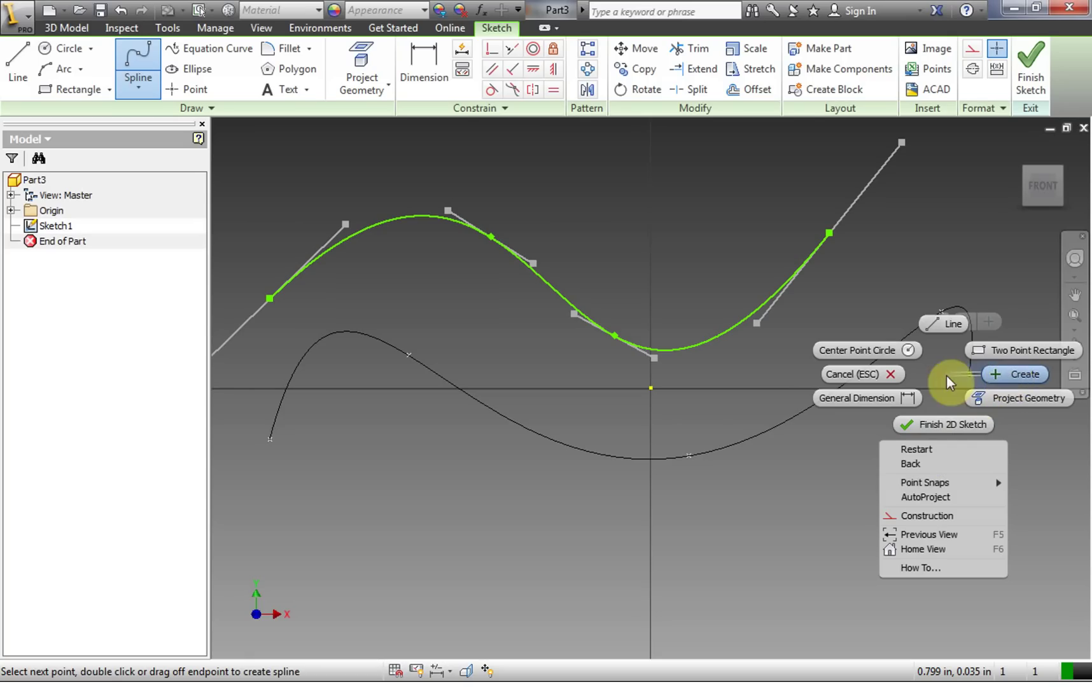
left_click(1015, 376)
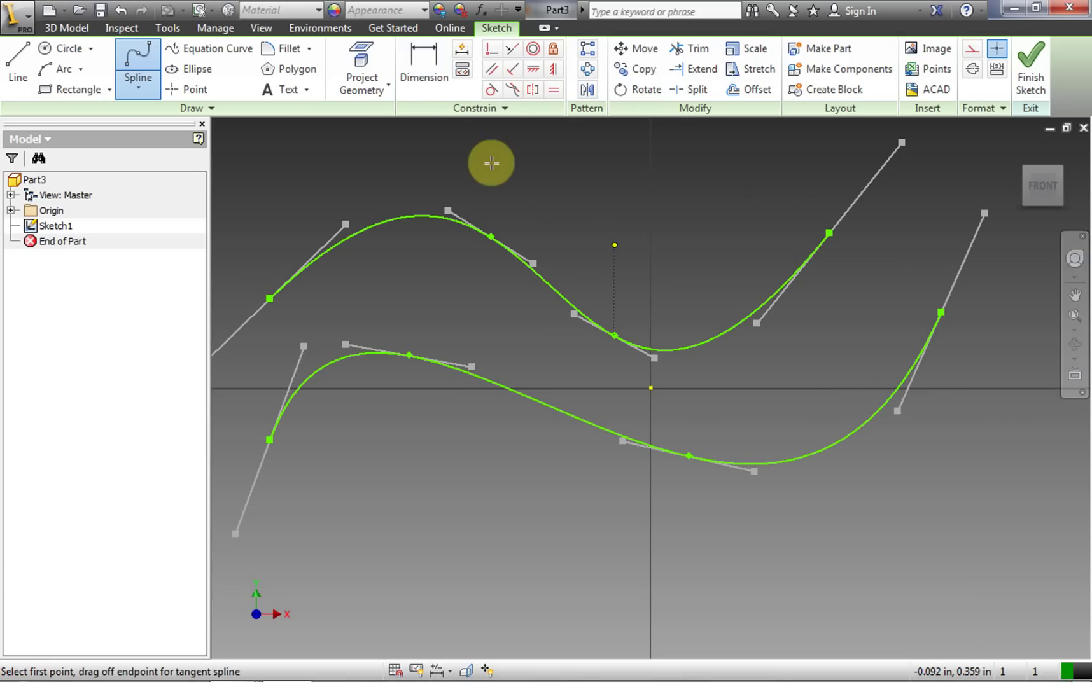
Add an aligned dimension between the last two fit points of the lower spline, keeping its drawn length
left_click(431, 73)
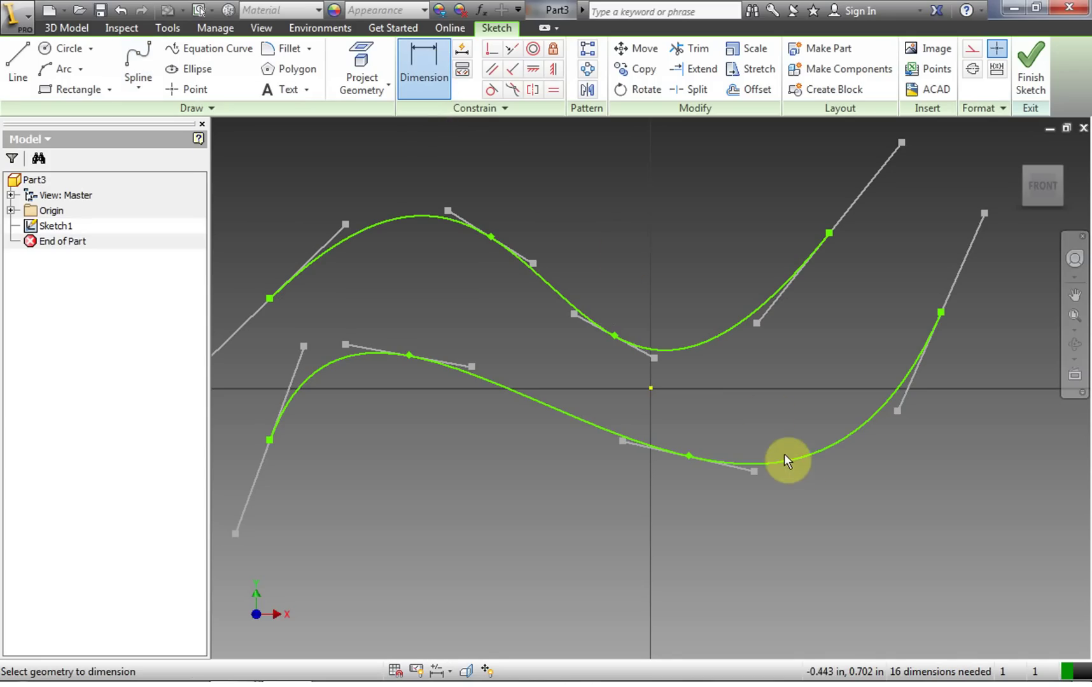
left_click(688, 456)
left_click(941, 313)
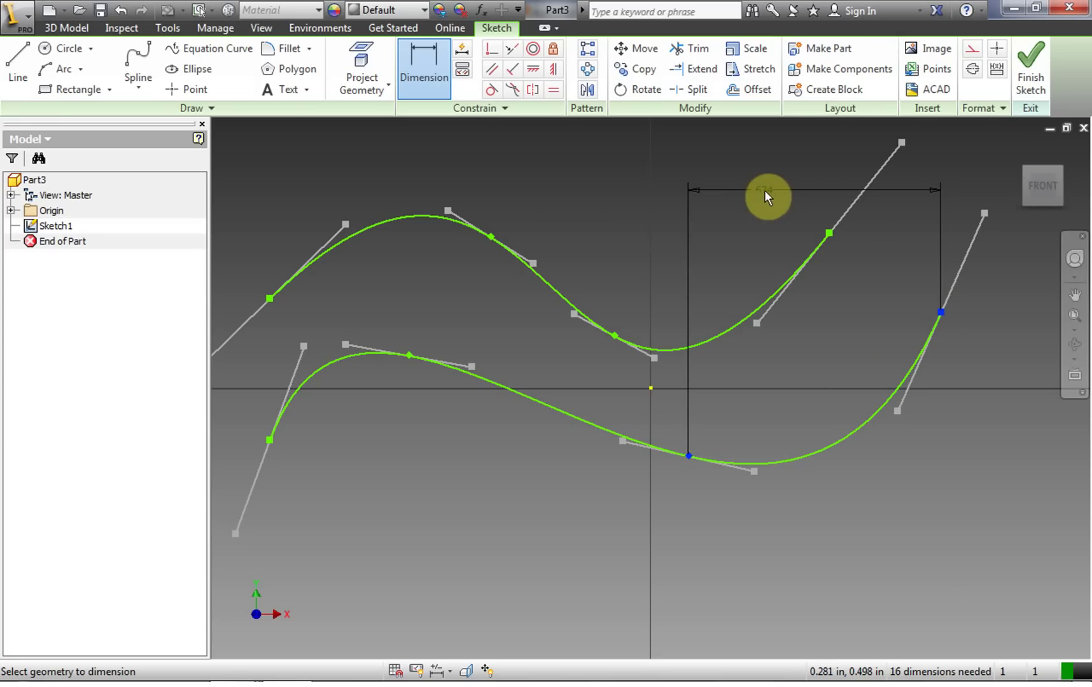
left_click(941, 311)
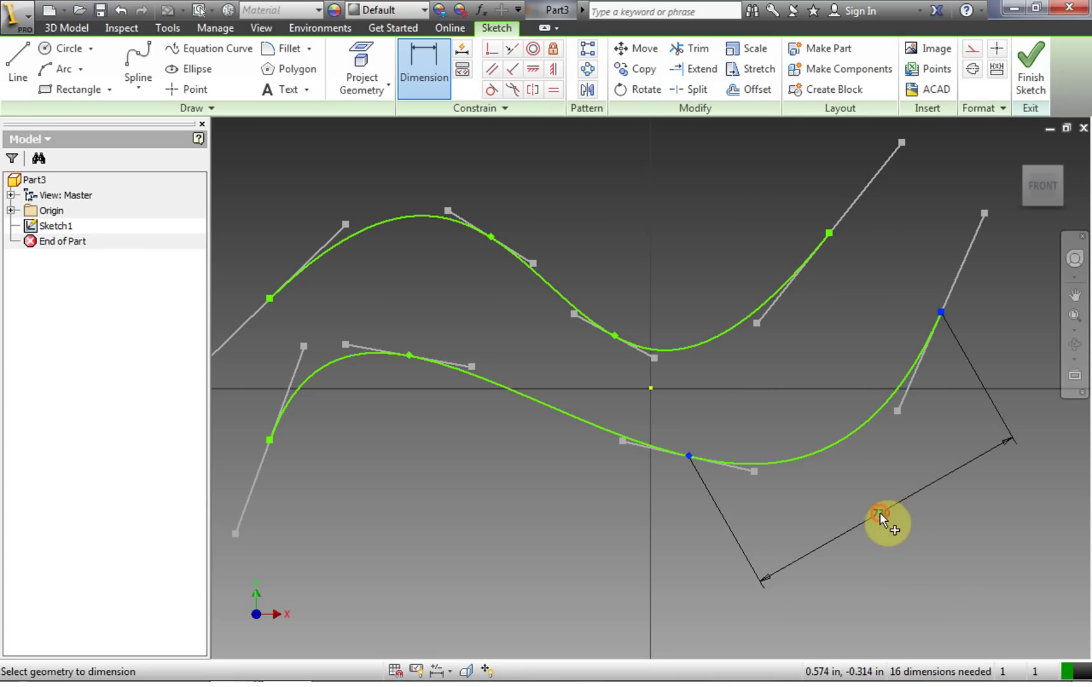
left_click(880, 514)
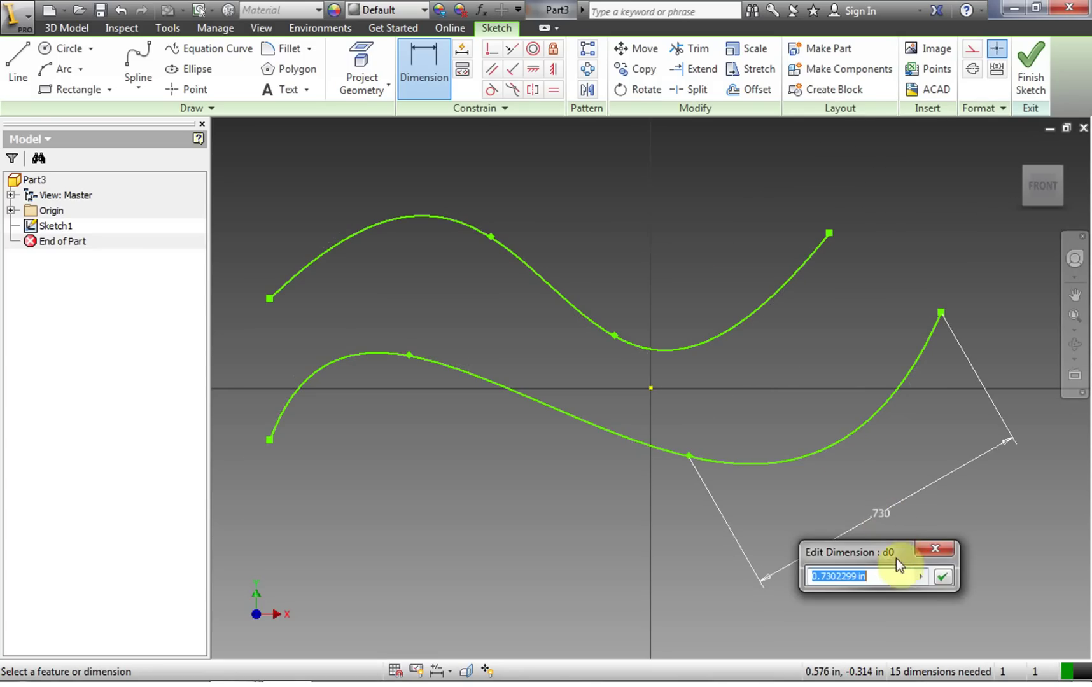
left_click(939, 551)
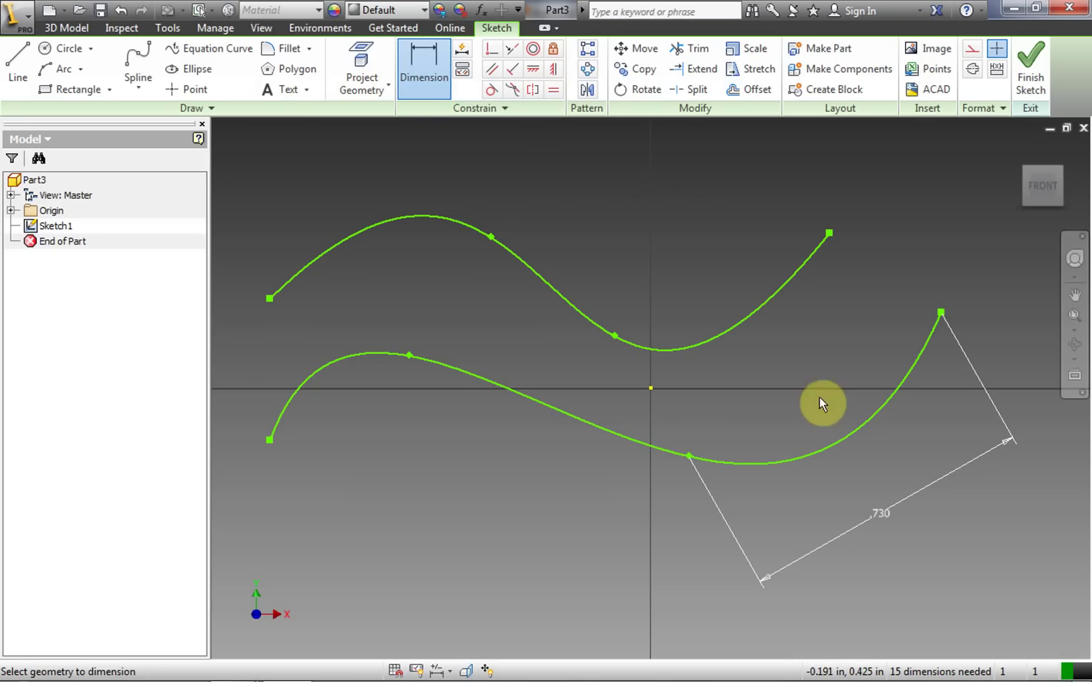
right_click(883, 513)
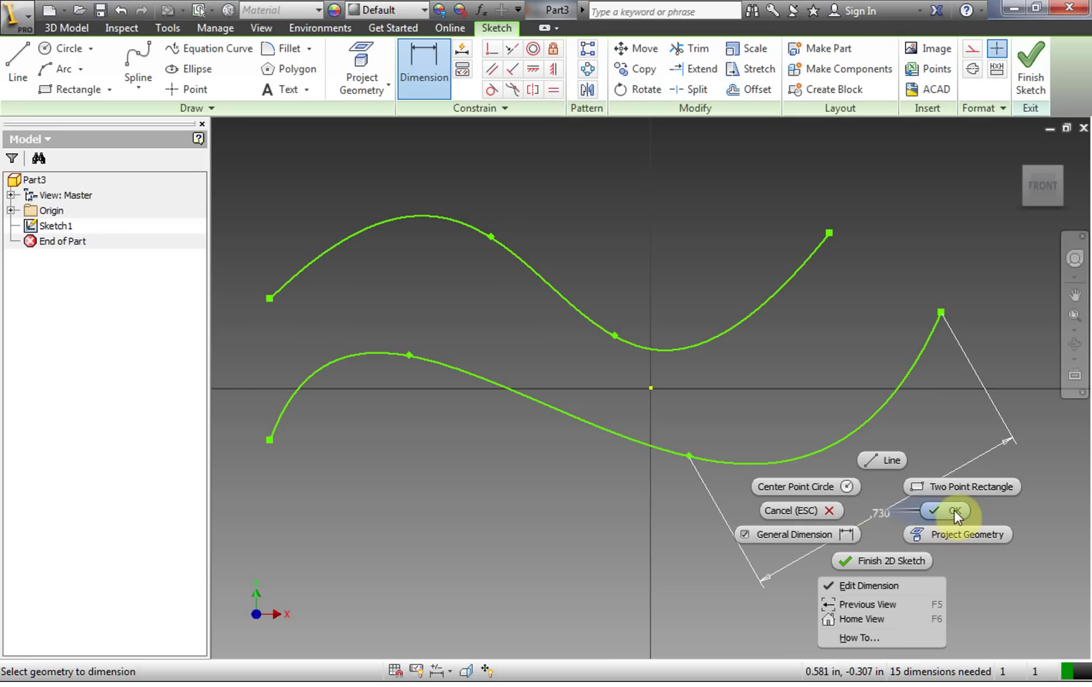
left_click(955, 510)
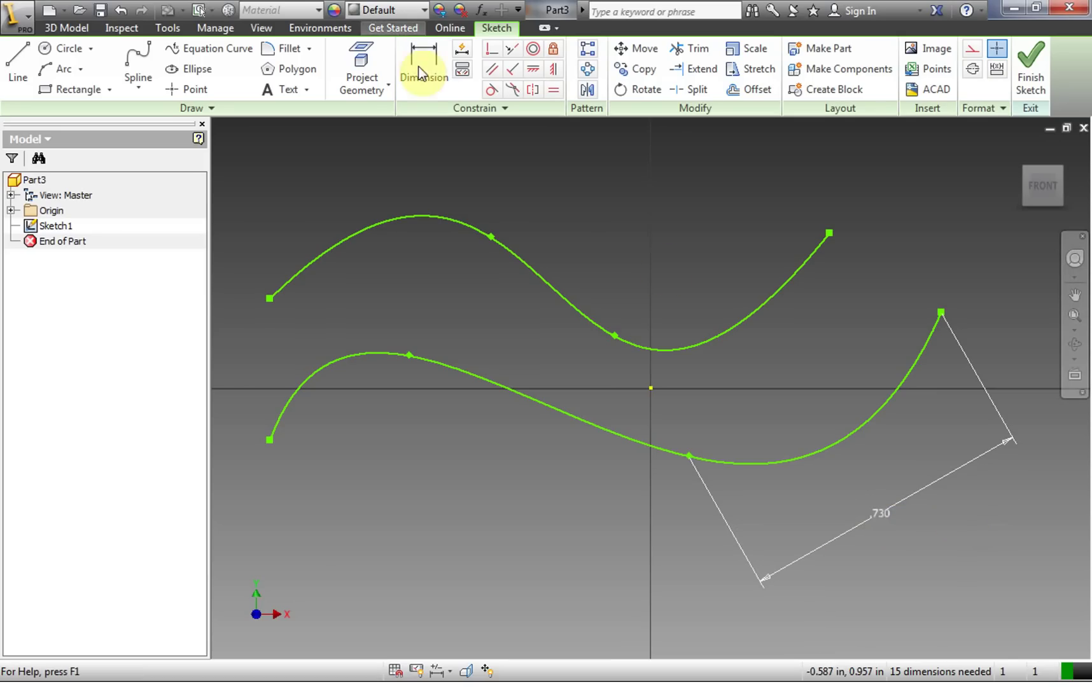
Delete the aligned dimension from the lower spline
left_click(883, 509)
right_click(884, 509)
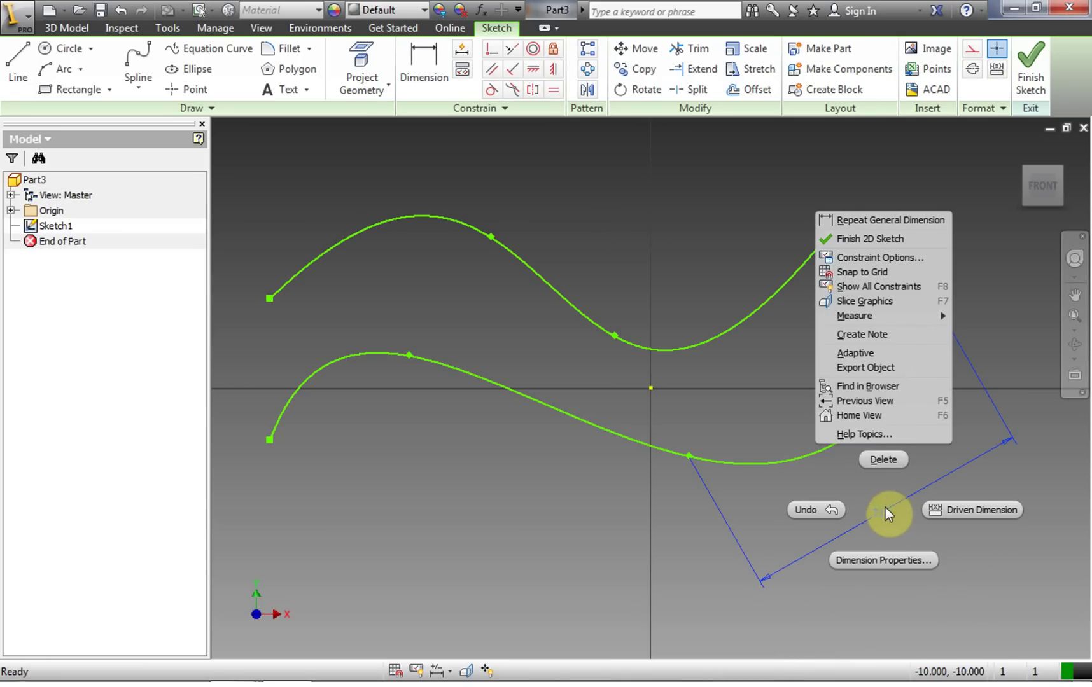
left_click(893, 457)
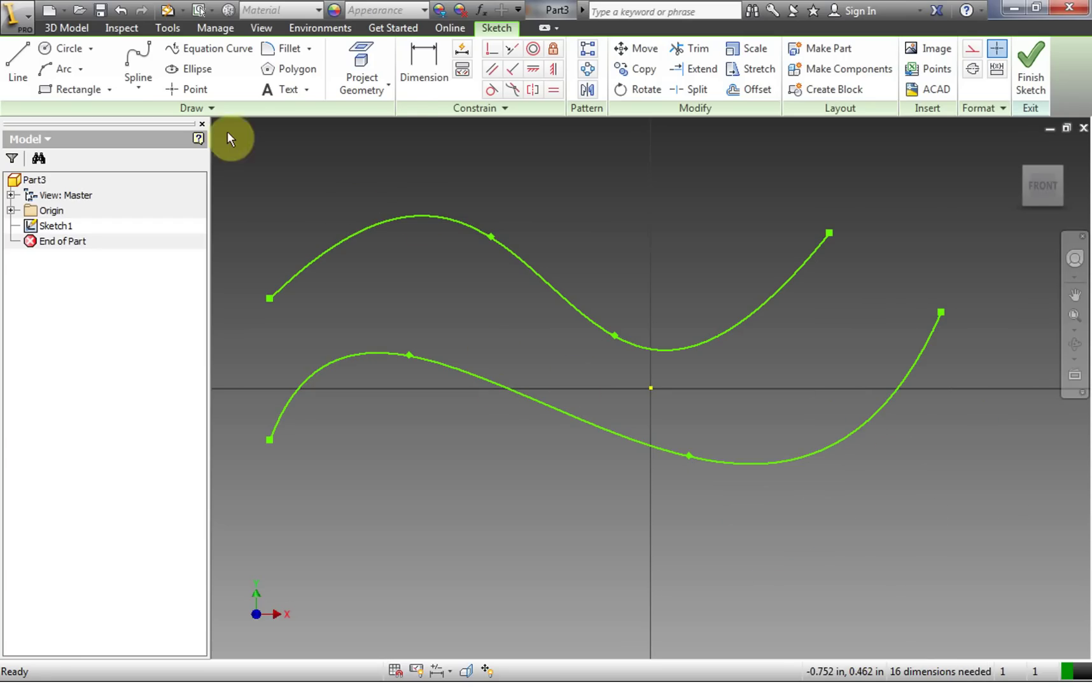
Draw a horizontal ellipse below the two splines with a minor radius of about 0.18 in
left_click(181, 70)
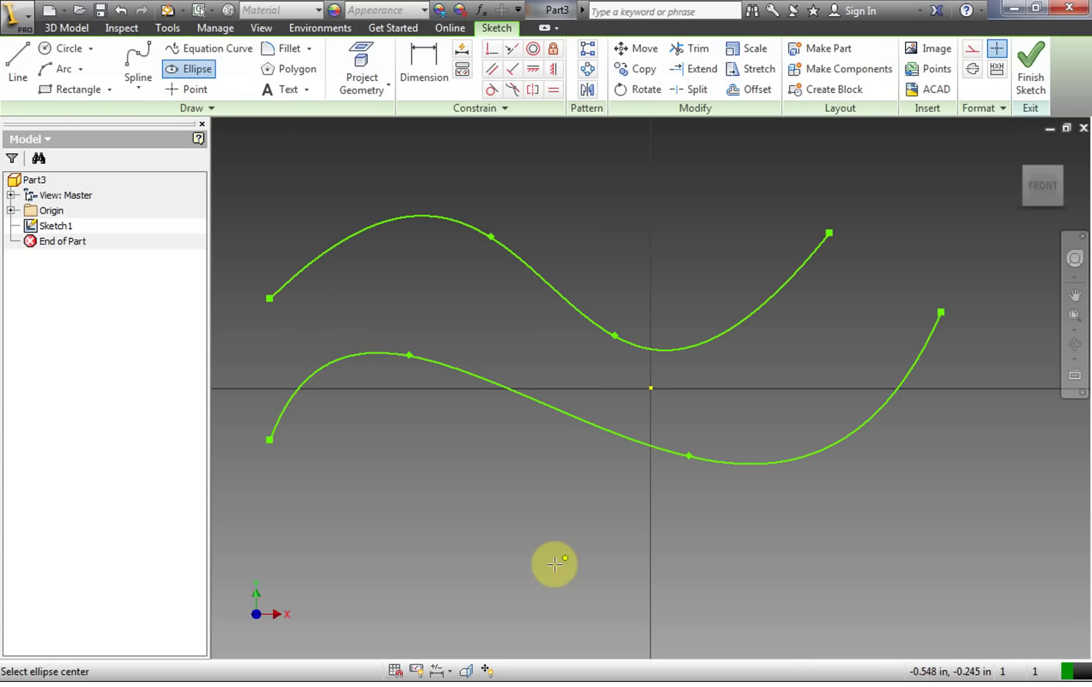
left_click(479, 560)
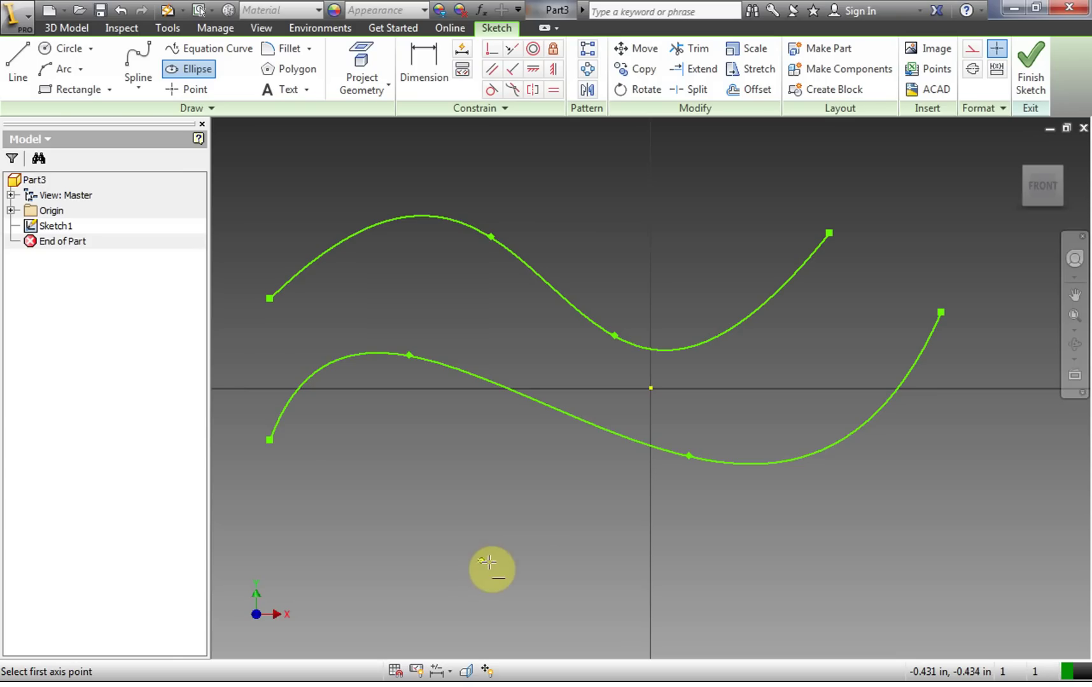
left_click(708, 558)
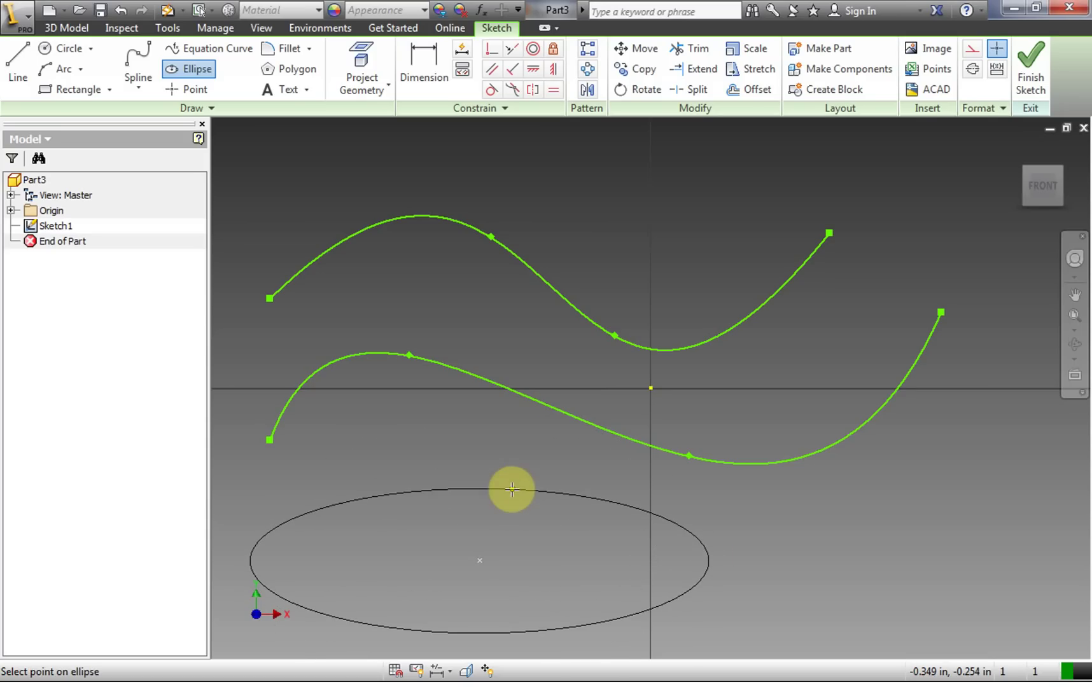
left_click(512, 489)
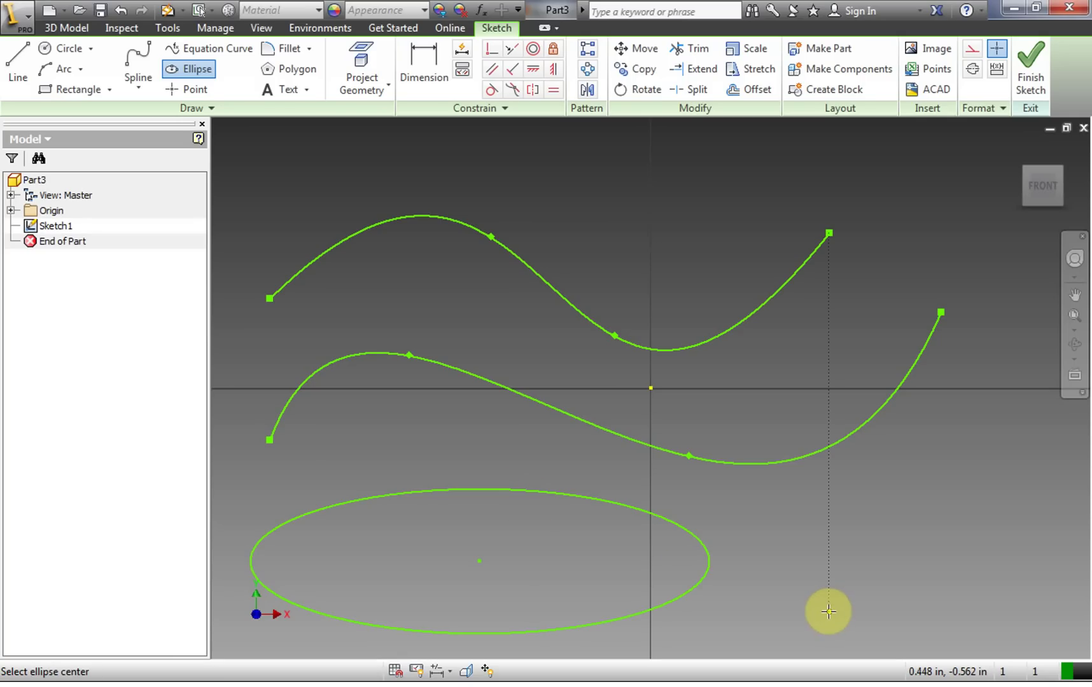
Add a vertical minor-radius dimension to the ellipse at its drawn size, and delete that dimension again
left_click(421, 67)
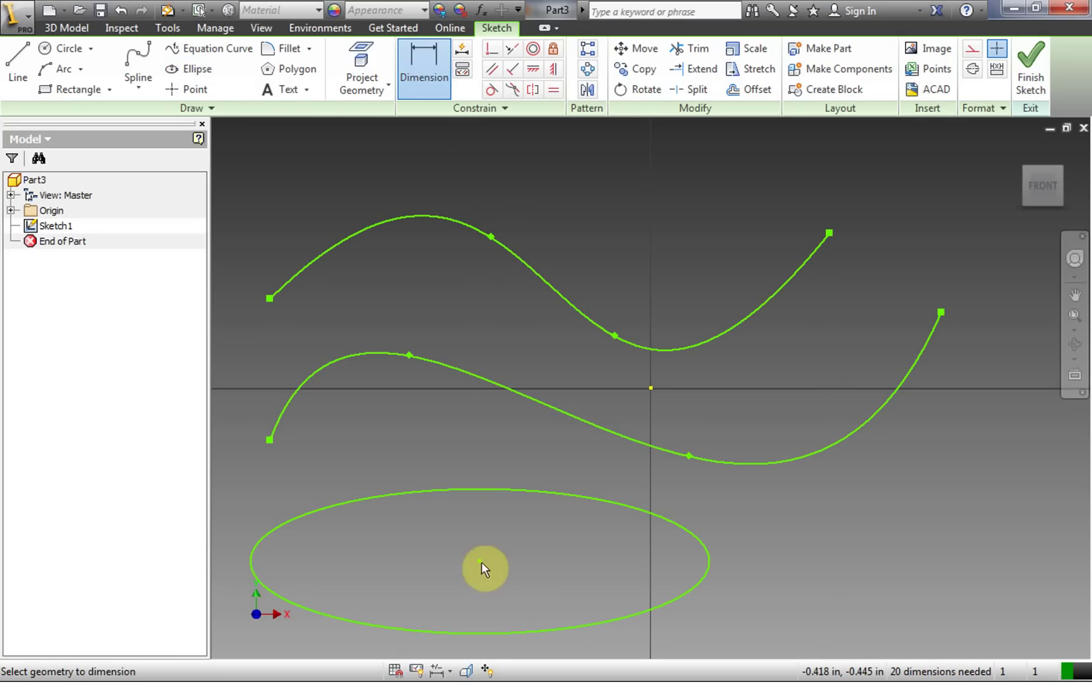
left_click(591, 498)
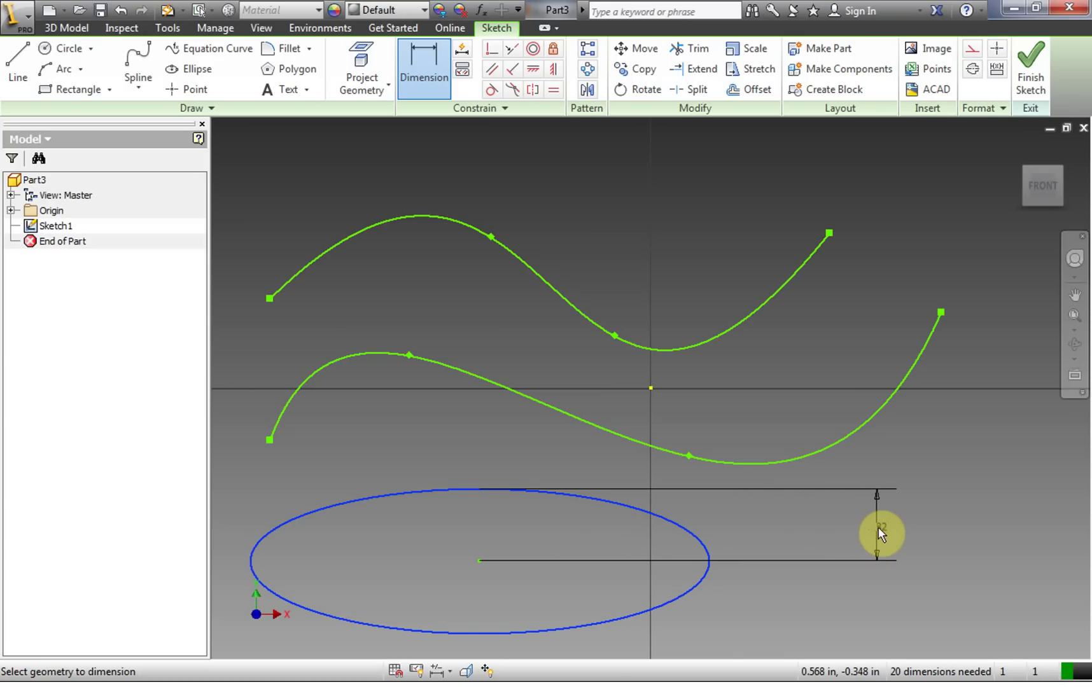
left_click(682, 528)
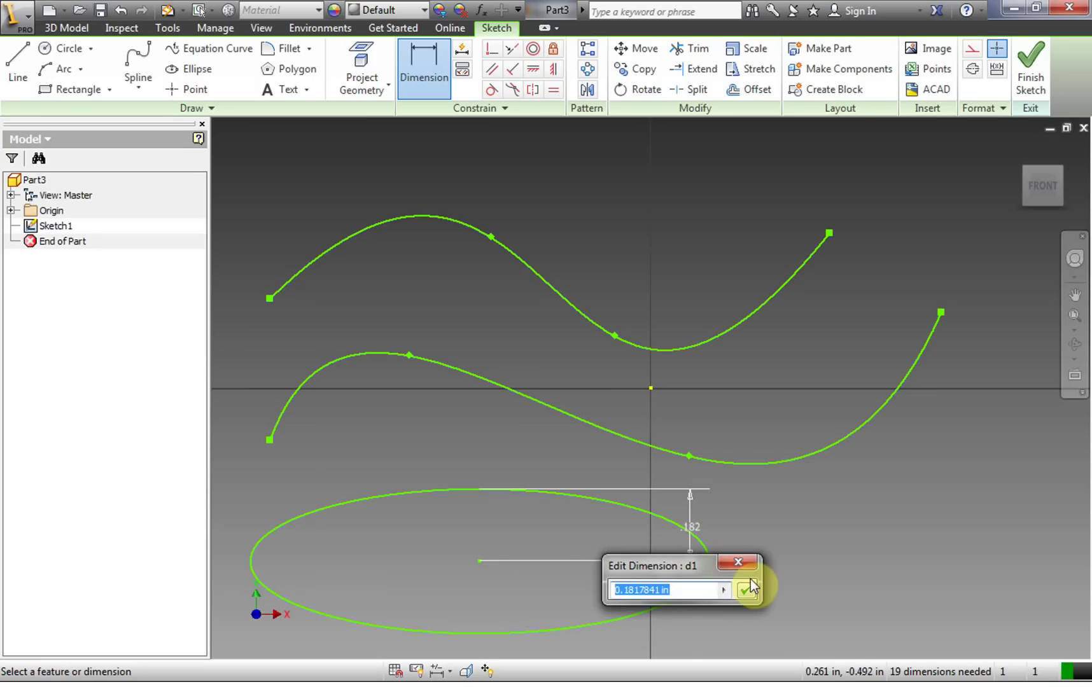
left_click(741, 565)
right_click(738, 530)
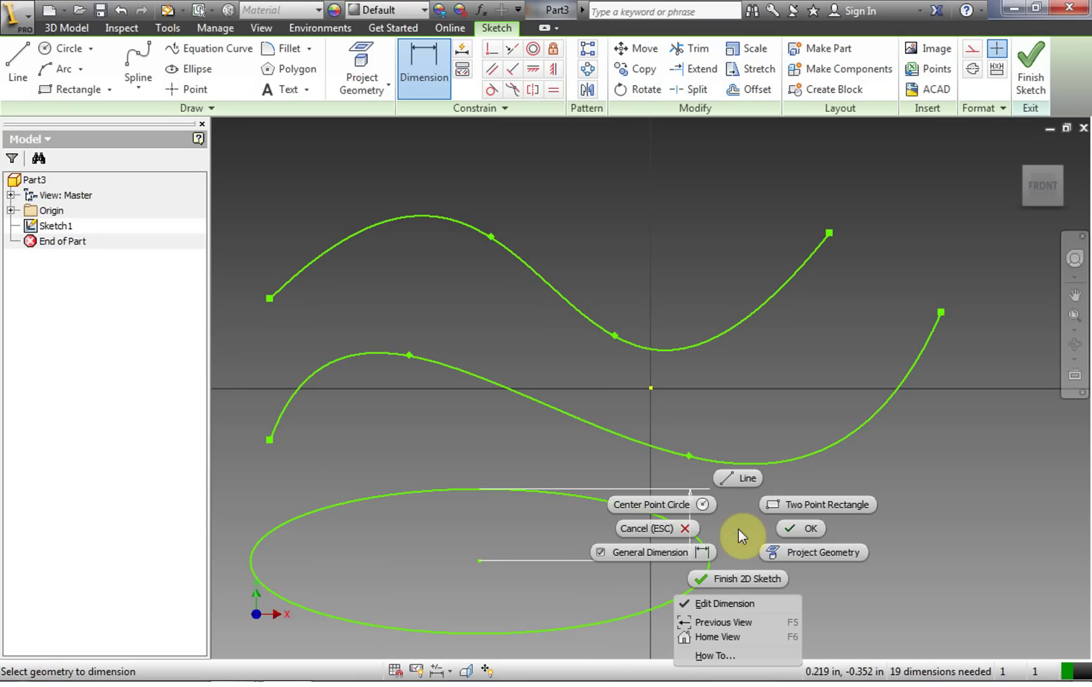
left_click(801, 530)
right_click(691, 506)
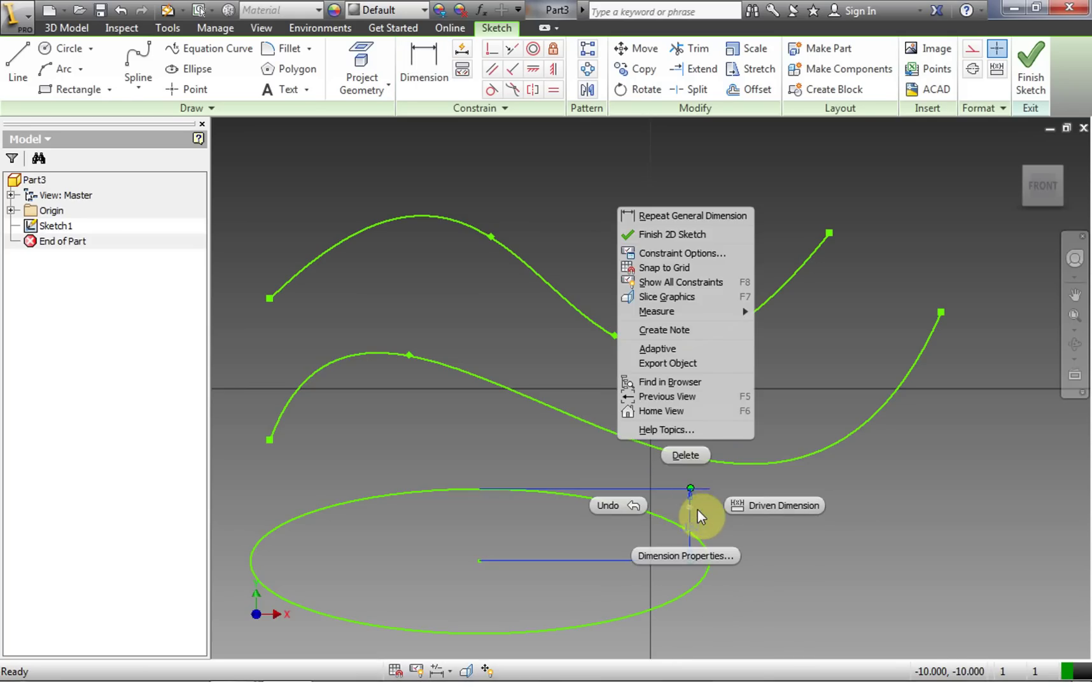
left_click(686, 455)
left_click(432, 66)
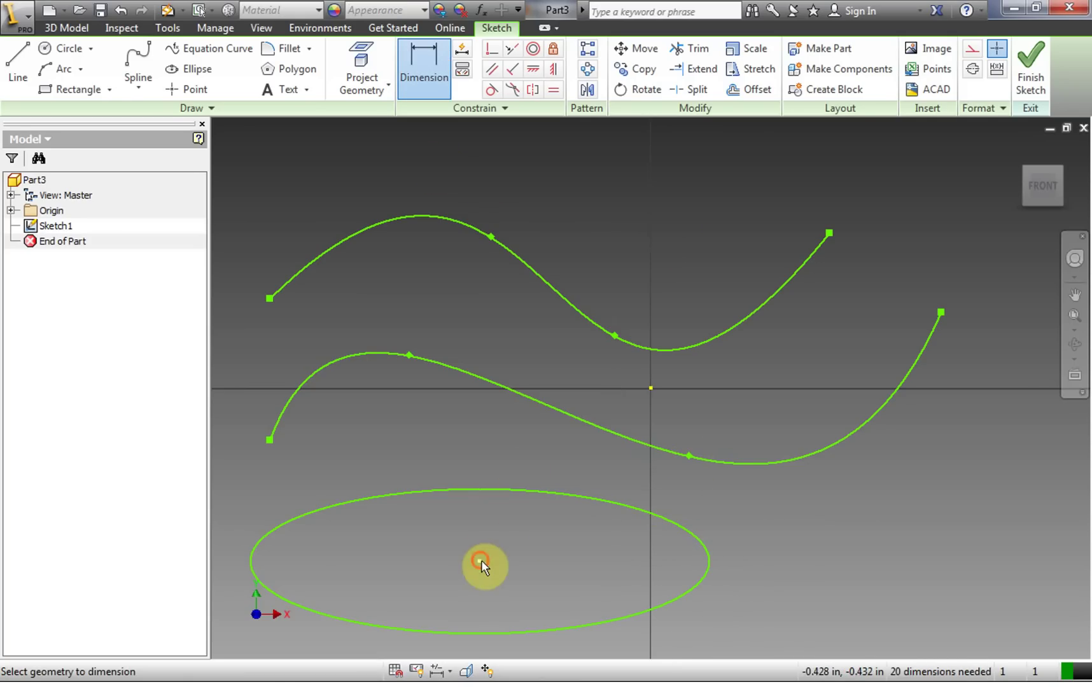
left_click(489, 489)
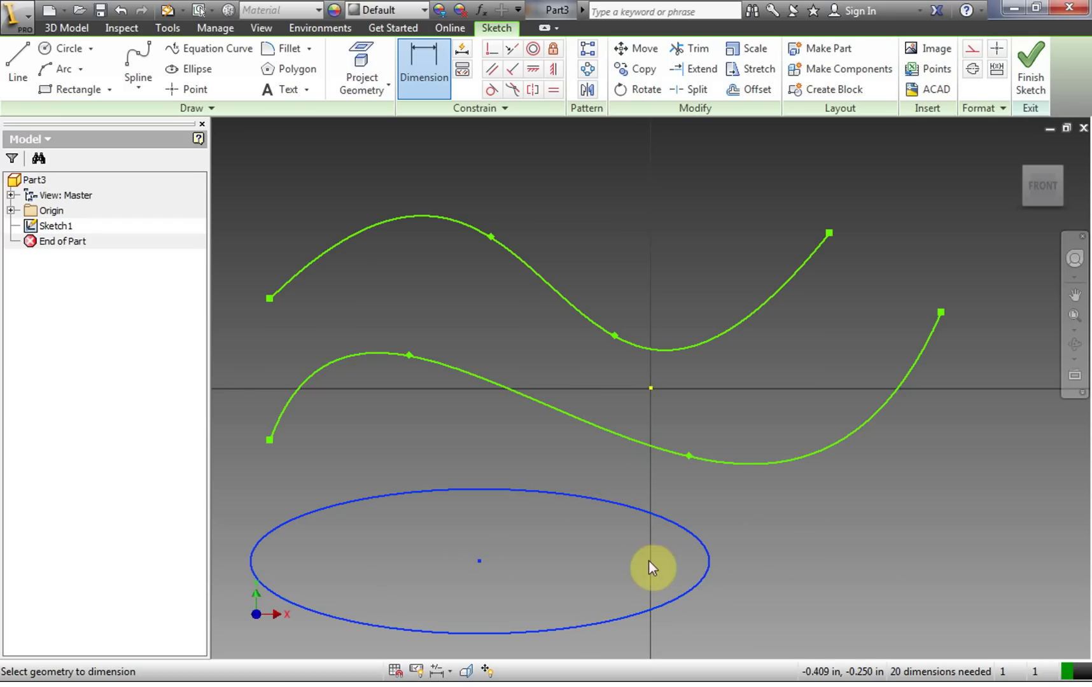
right_click(813, 534)
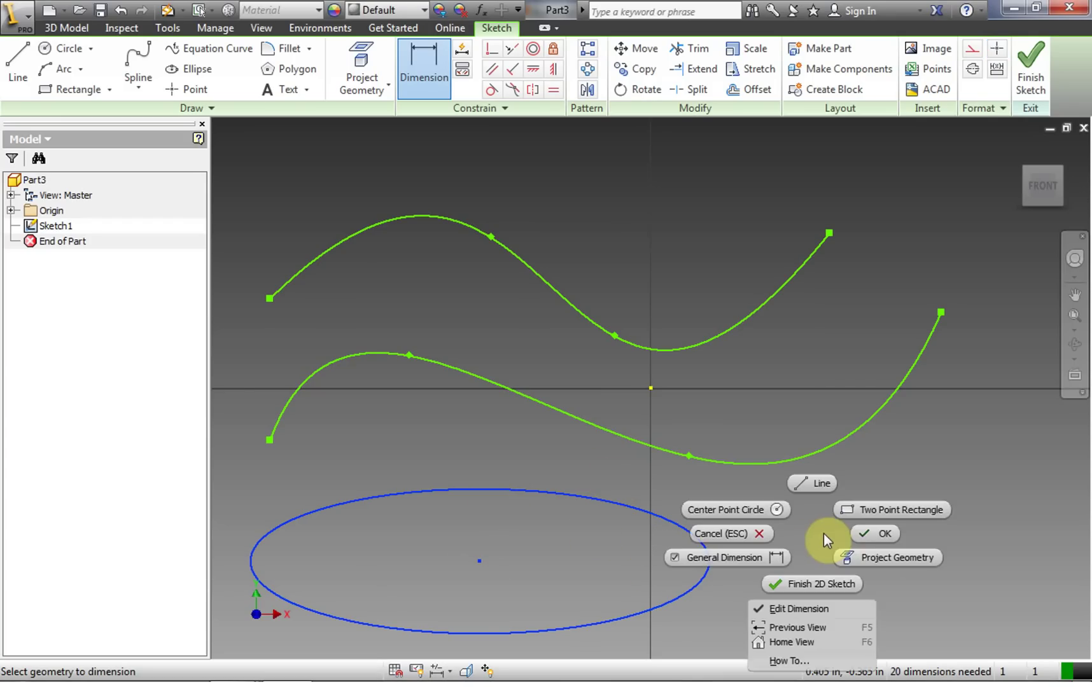
left_click(869, 533)
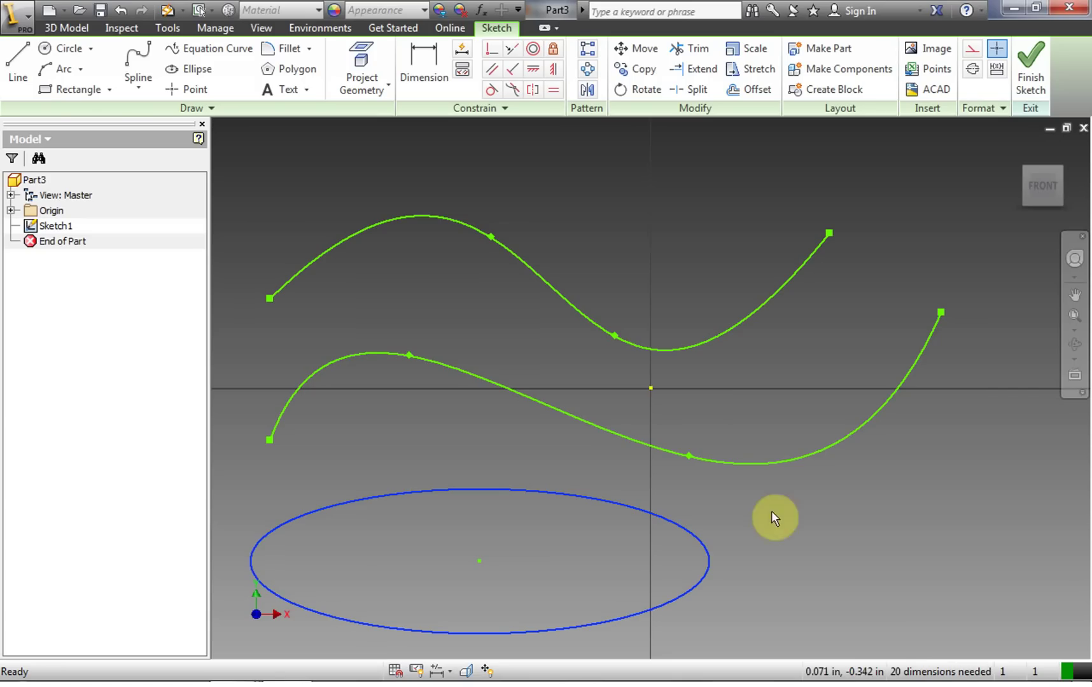
Add a vertical minor-radius dimension beside the ellipse, keeping its drawn size
left_click(421, 73)
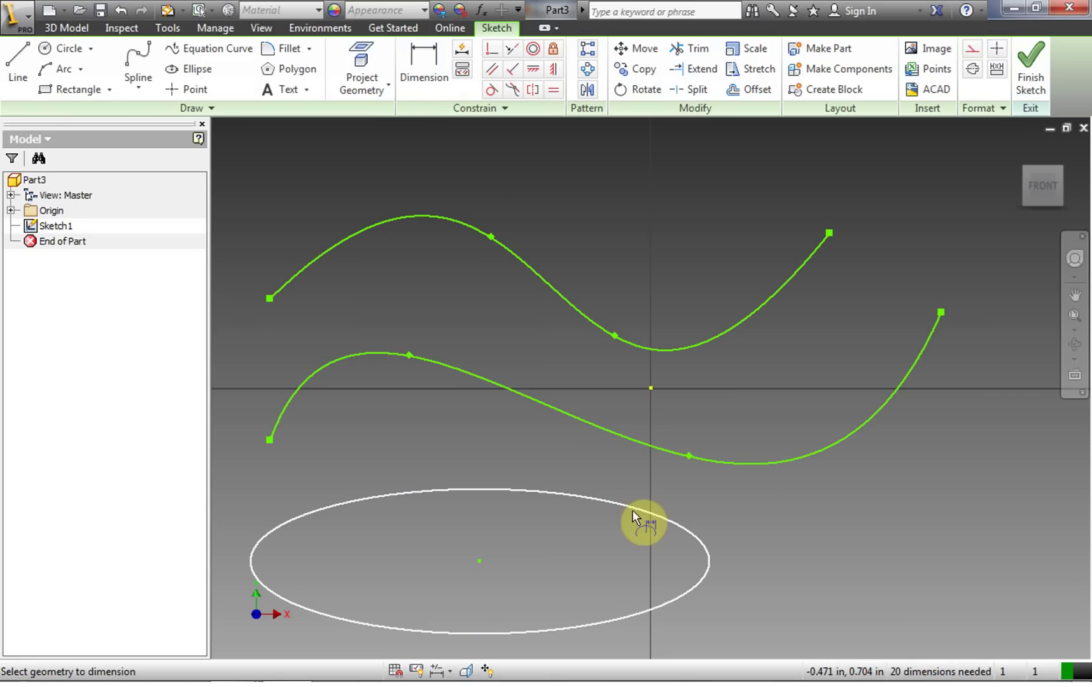
left_click(588, 500)
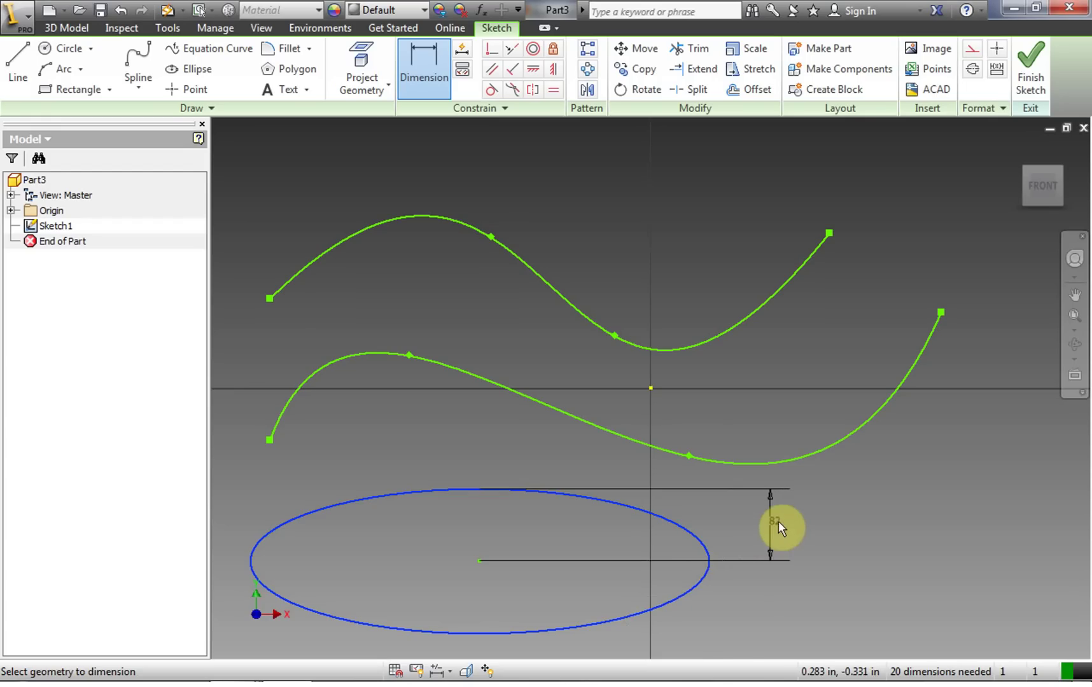
left_click(777, 522)
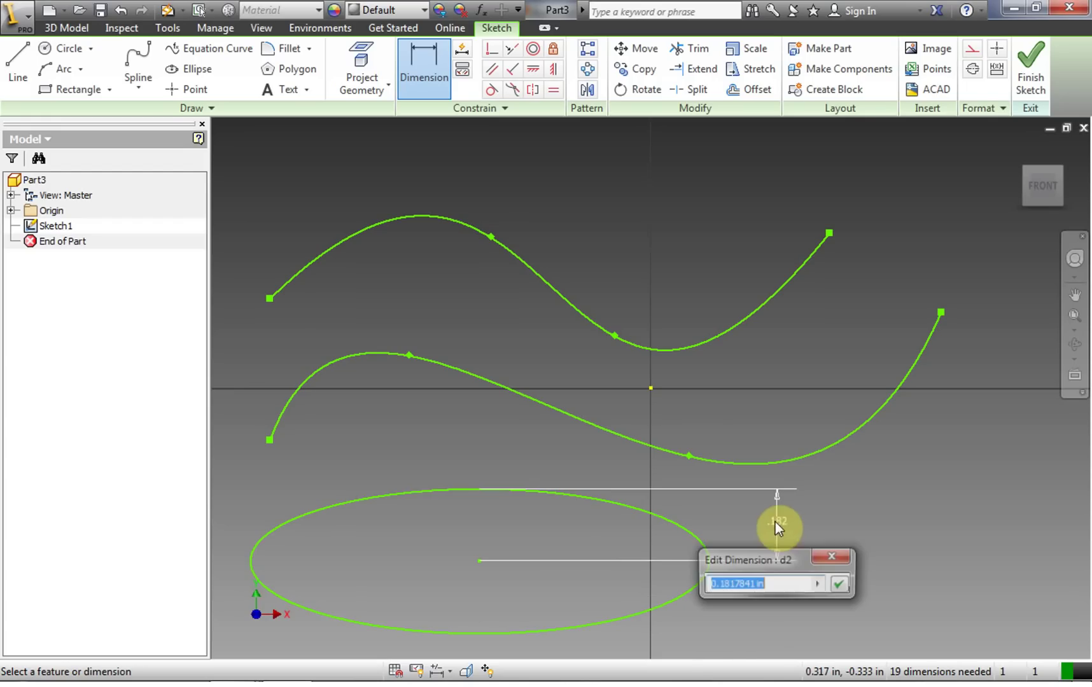
left_click(838, 586)
Add a horizontal major-radius dimension above the ellipse and set it to 3 in
left_click(450, 490)
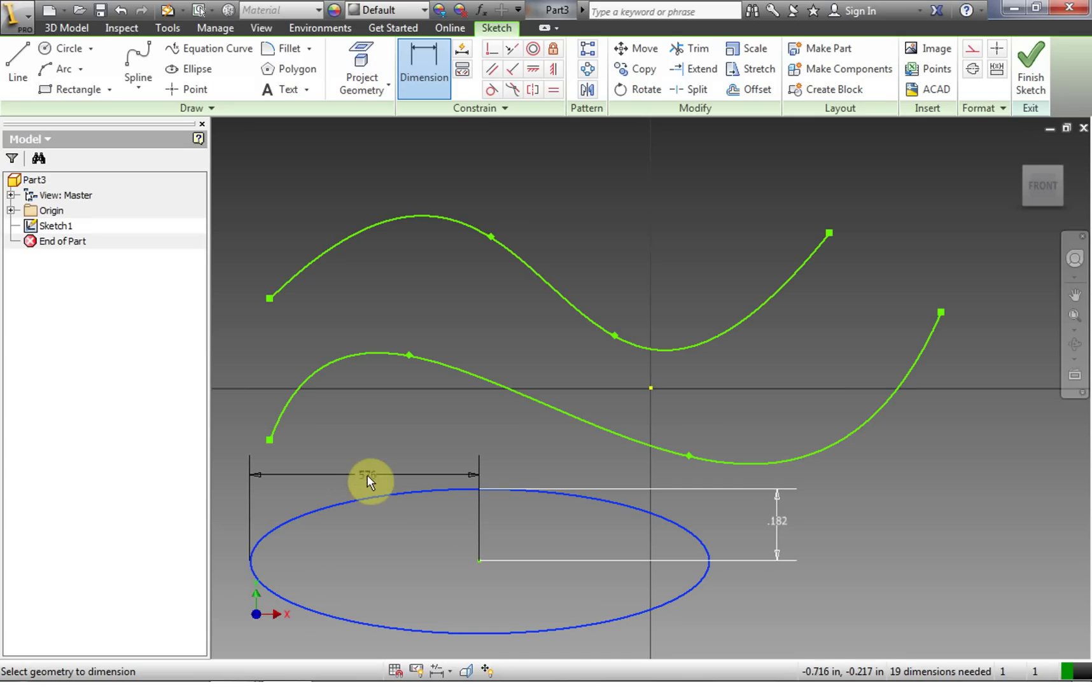
left_click(343, 474)
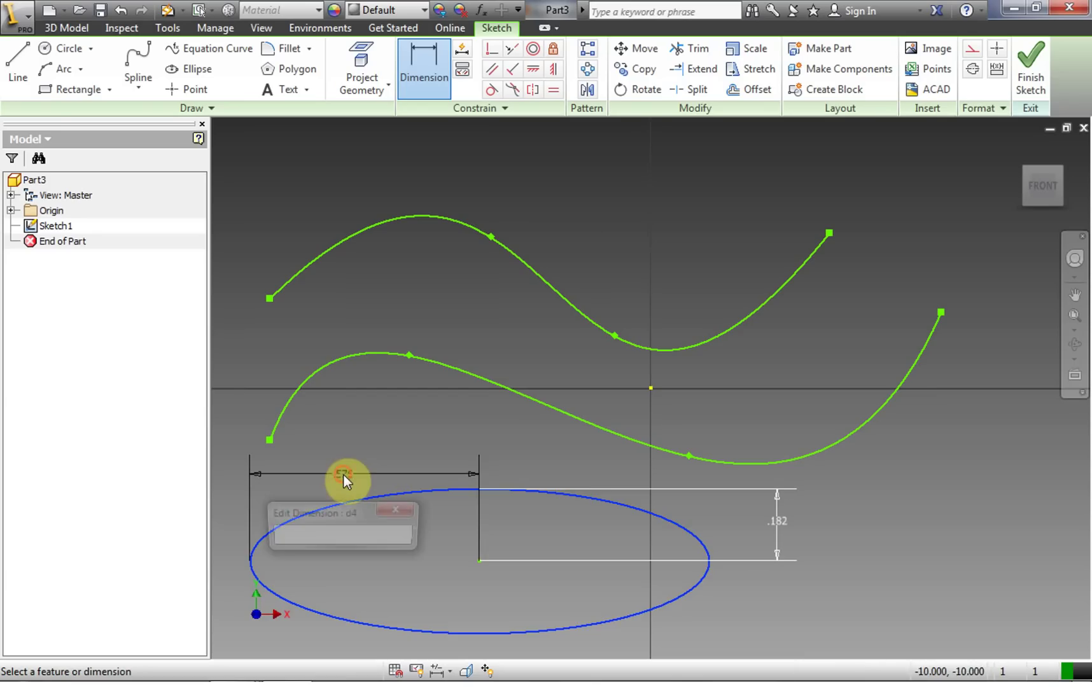
double_click(293, 537)
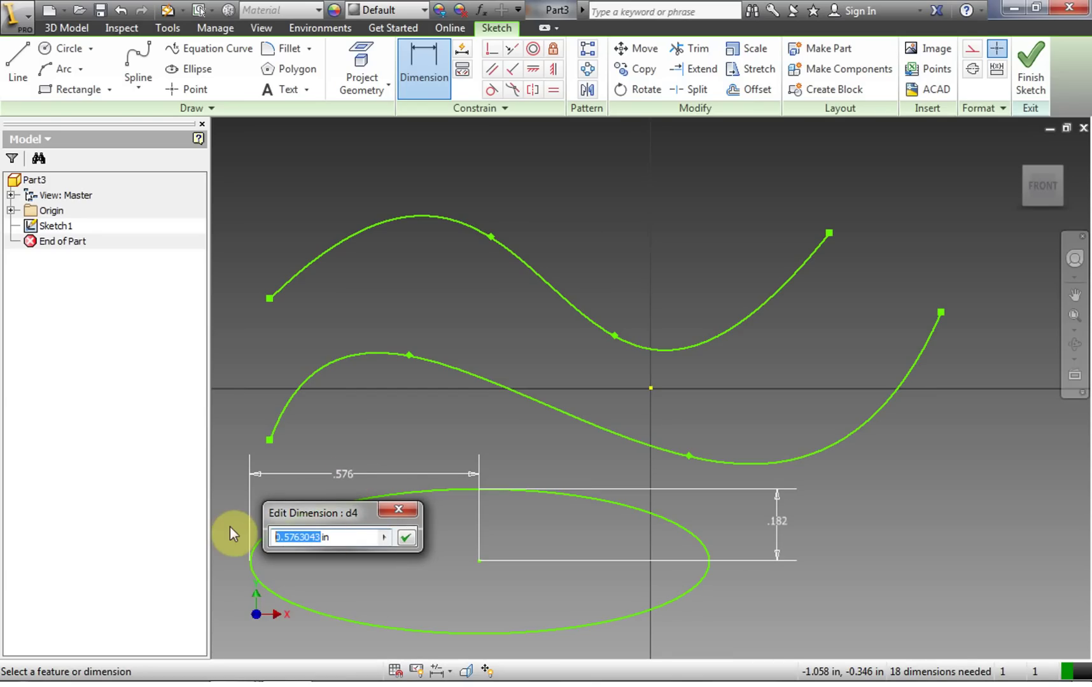
type("3")
left_click(406, 537)
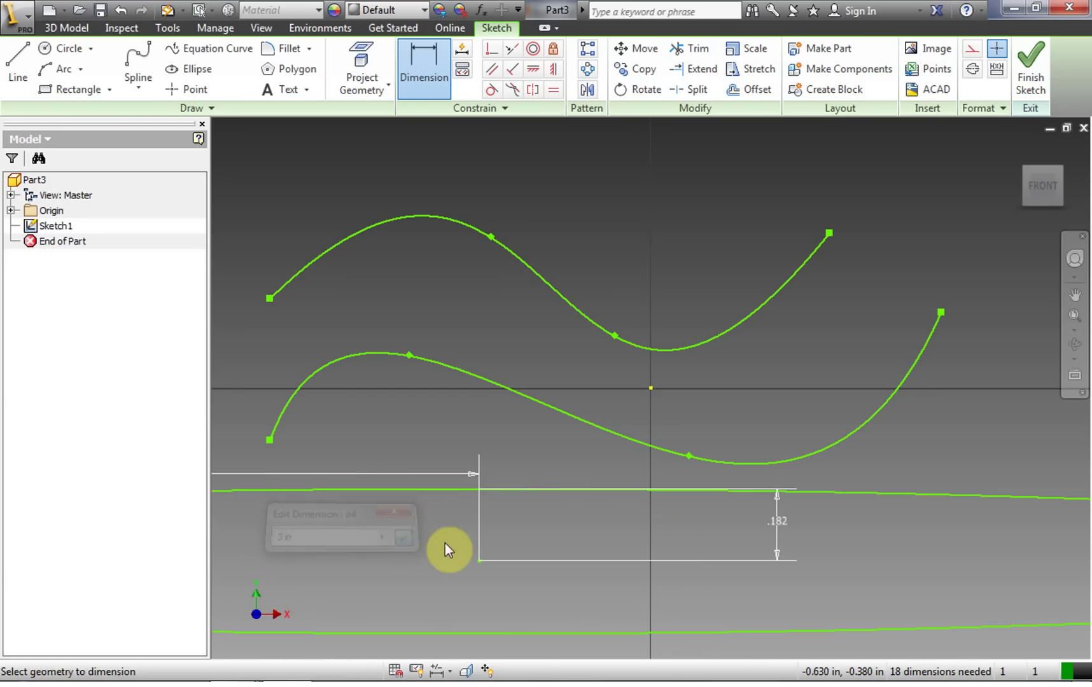
Set the ellipse's vertical radius dimension to 3 in
double_click(778, 523)
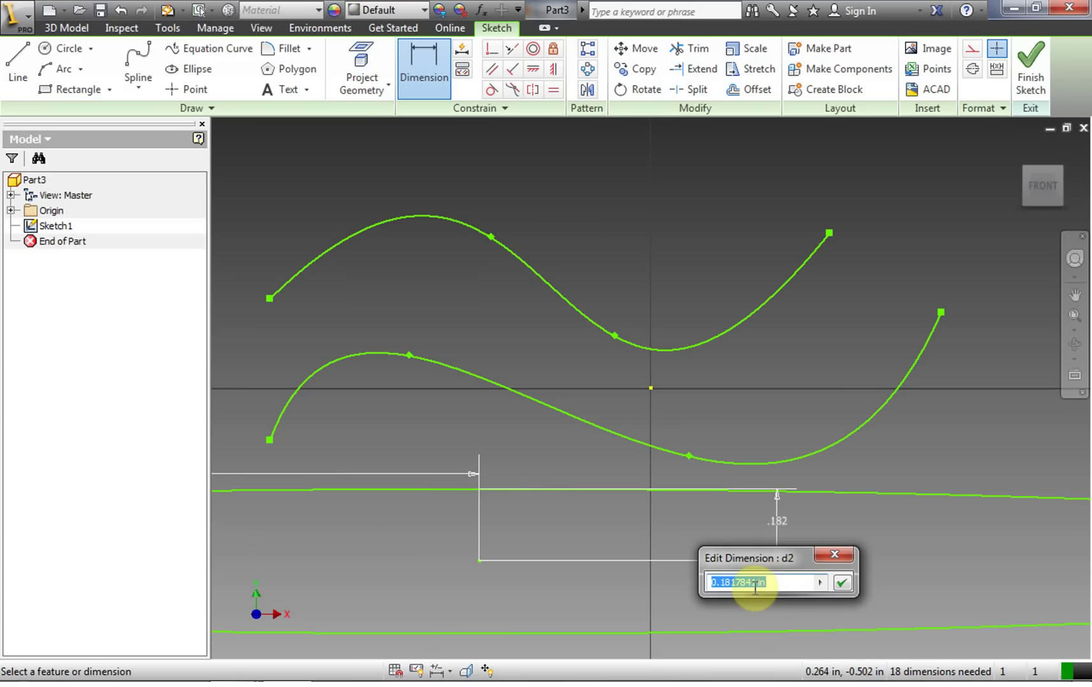
left_click_drag(756, 582, 748, 582)
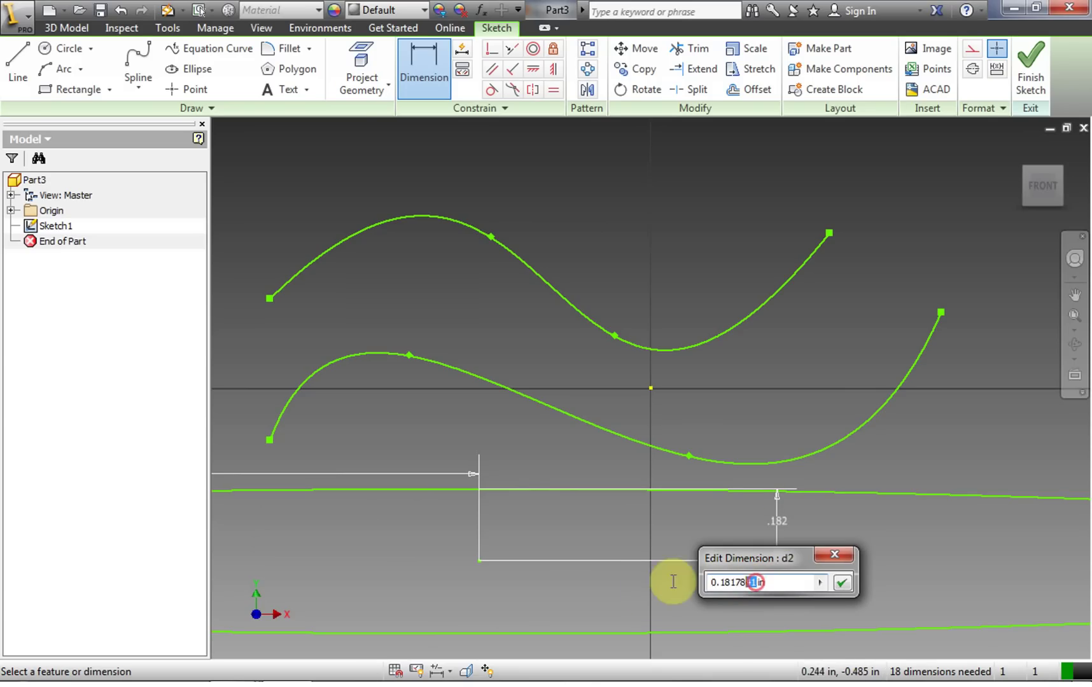
left_click_drag(673, 582, 690, 579)
type("3")
left_click(842, 584)
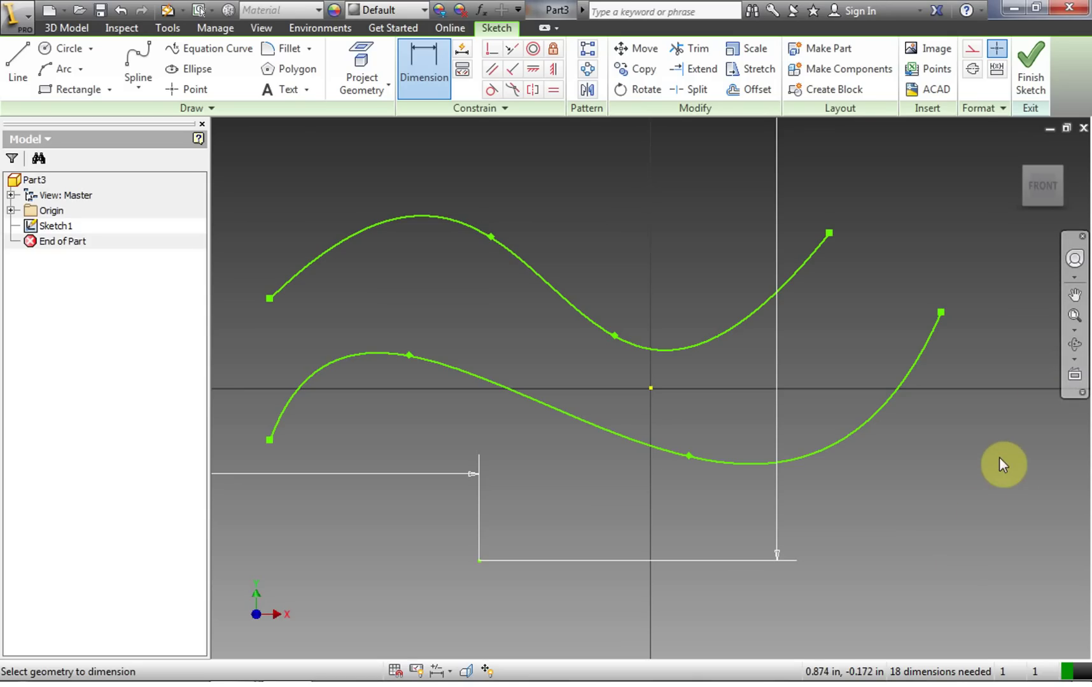
Set the ellipse's vertical radius dimension to 1 in and end dimensioning
left_click(1075, 316)
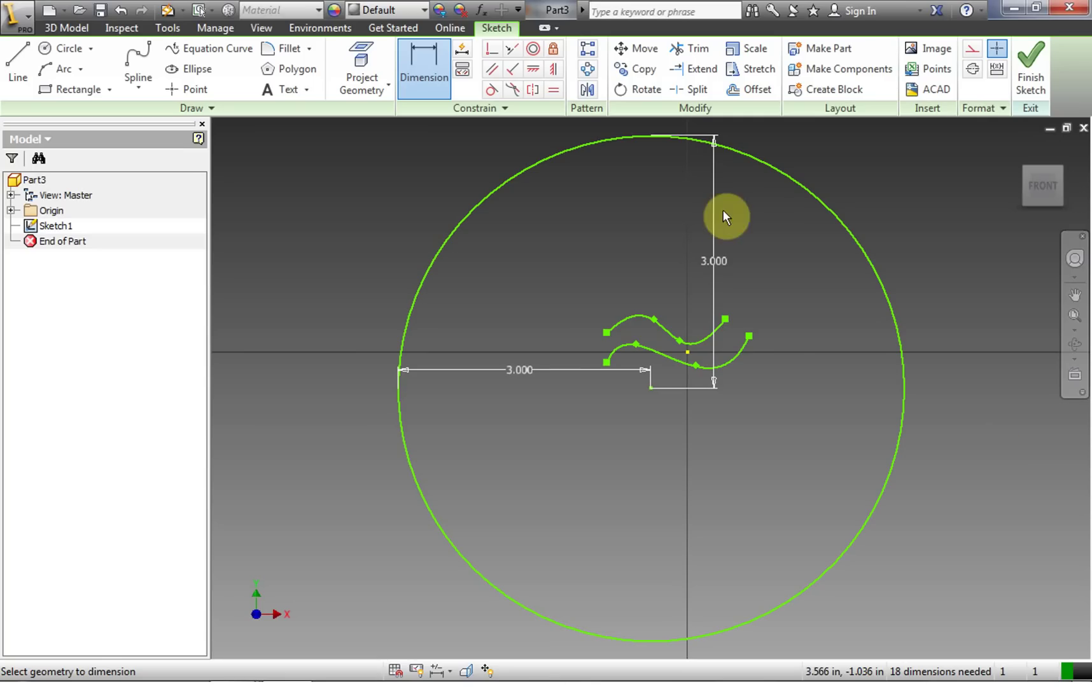
double_click(719, 261)
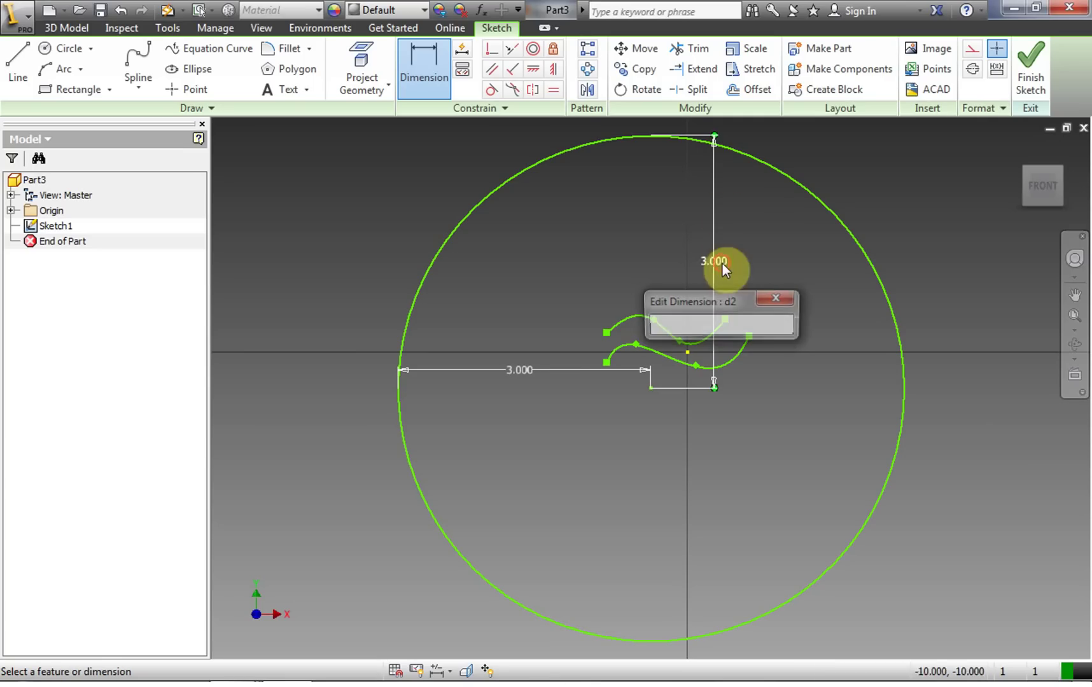
double_click(656, 325)
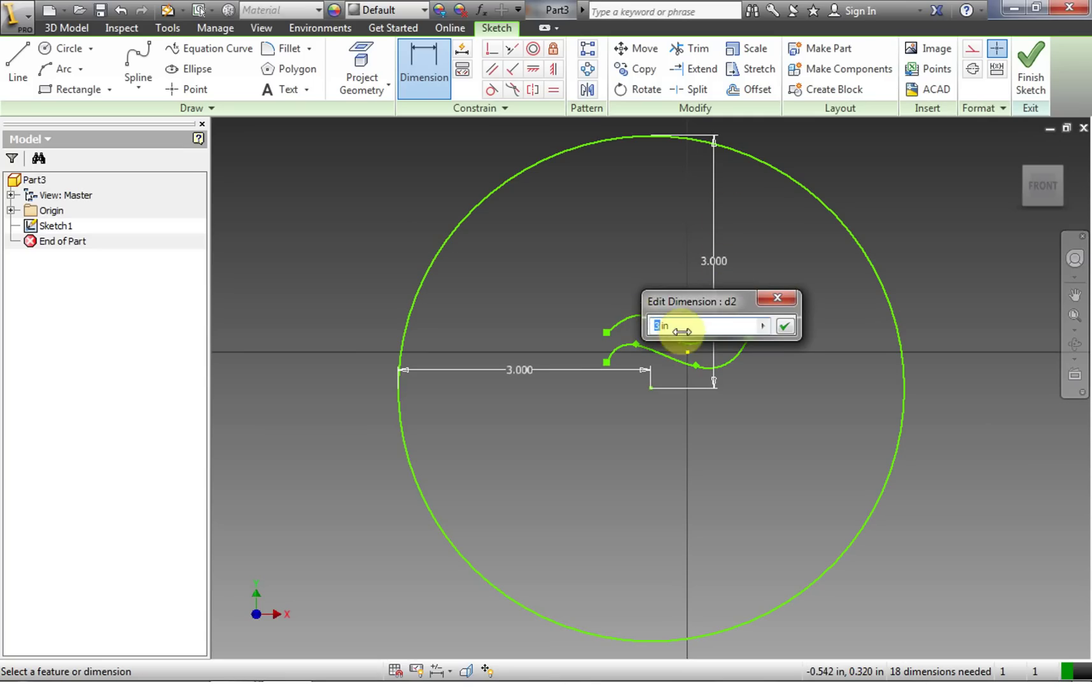
left_click(785, 327)
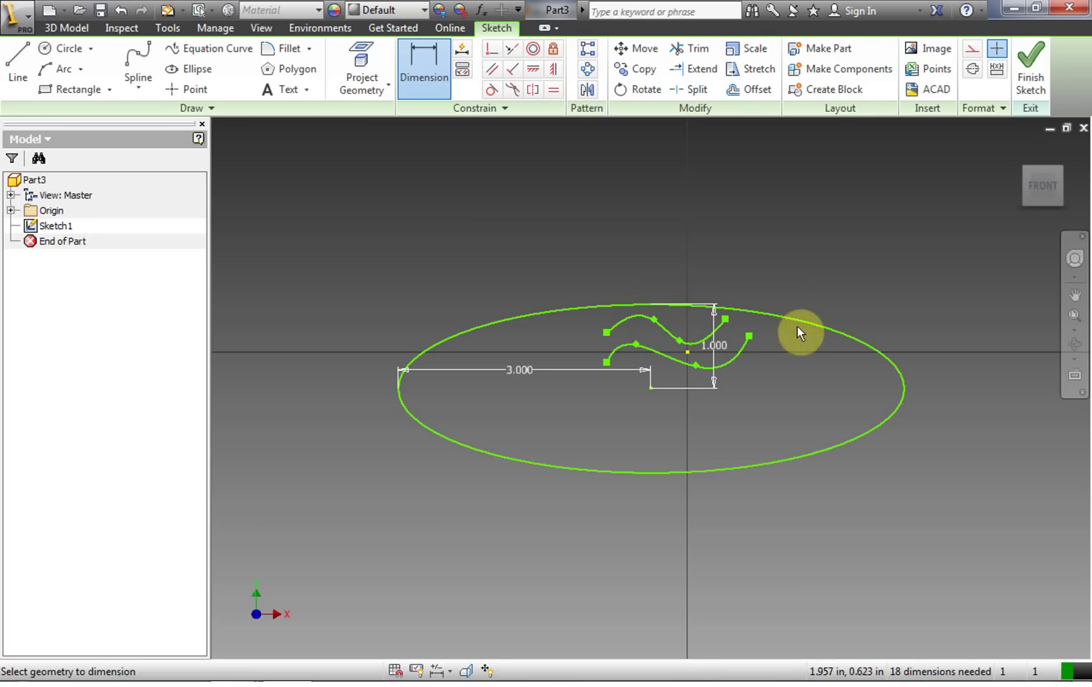
right_click(526, 201)
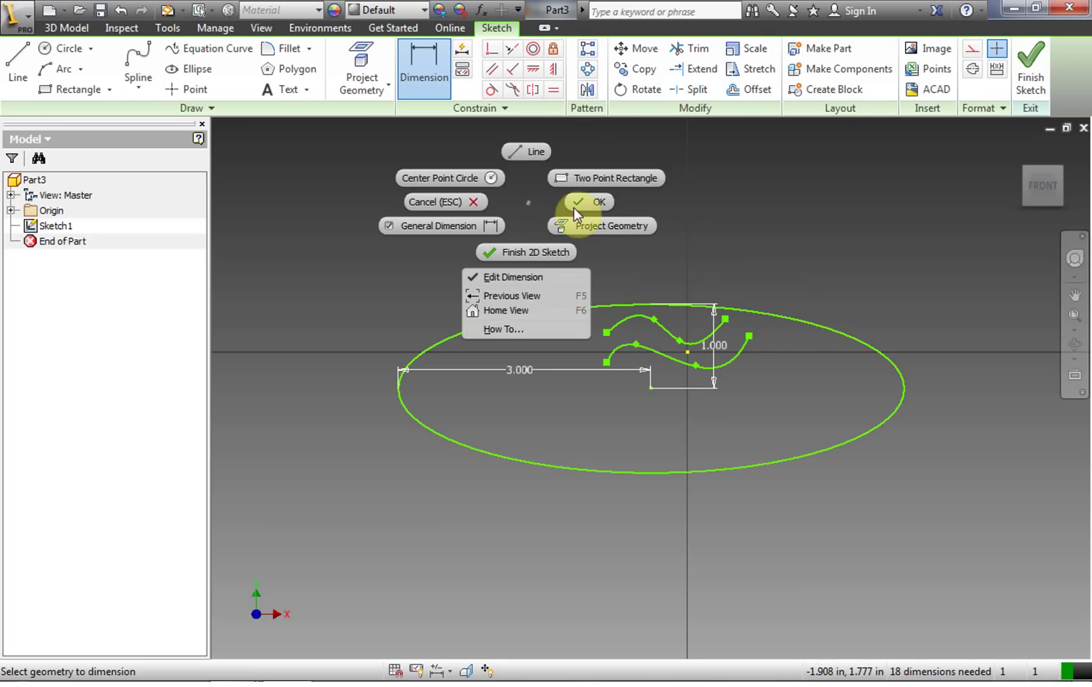
left_click(583, 202)
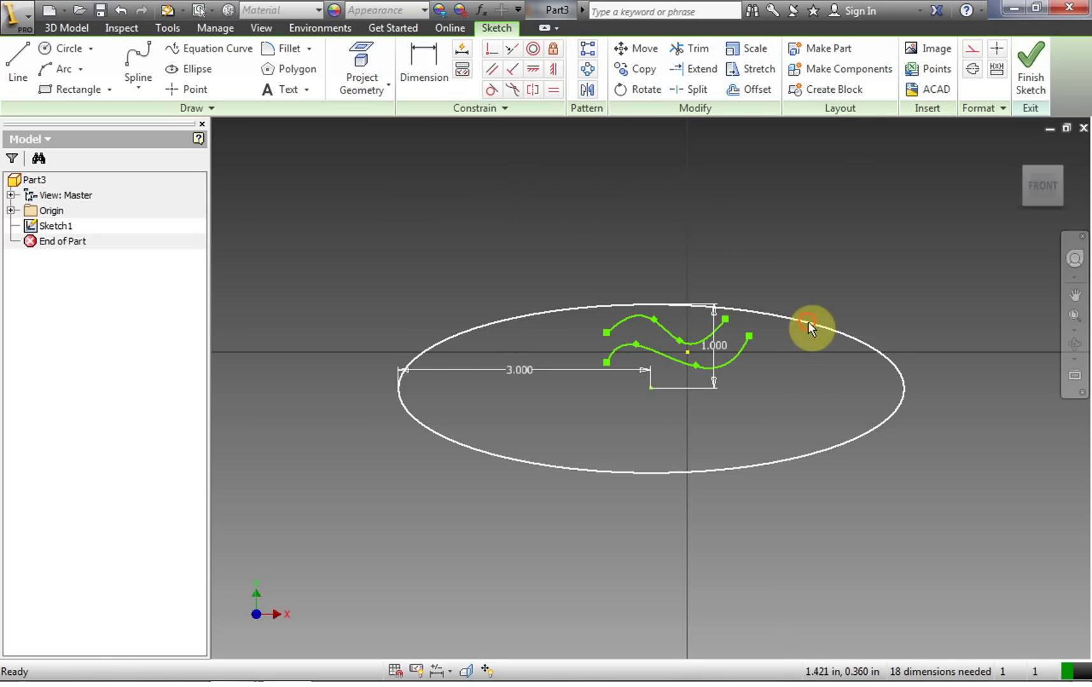
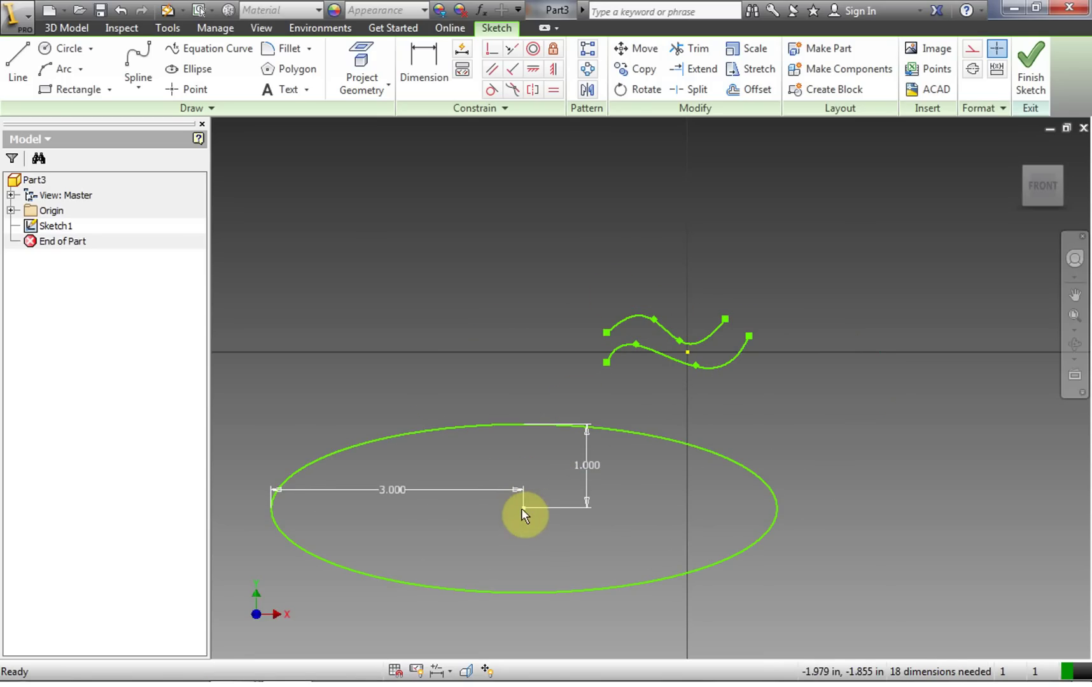
Move the ellipse down and to the left, clear of the splines, and nudge the lower spline's third fit point slightly
left_click_drag(523, 507, 483, 525)
mouse_move(696, 365)
left_mouse_down()
mouse_move(722, 389)
mouse_move(693, 362)
mouse_move(707, 367)
mouse_move(698, 376)
left_mouse_up()
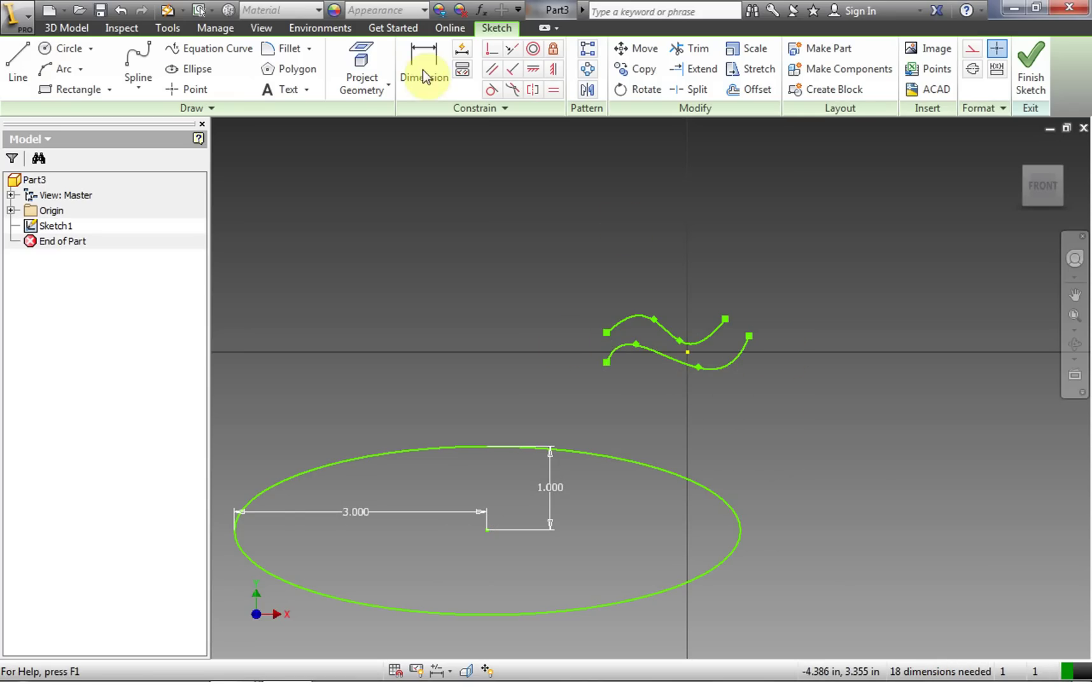
left_click_drag(687, 351, 697, 383)
Reshape the upper spline by moving its start point and inner fit points upward
left_click_drag(605, 332, 582, 293)
left_click_drag(652, 316, 745, 329)
left_click(676, 302)
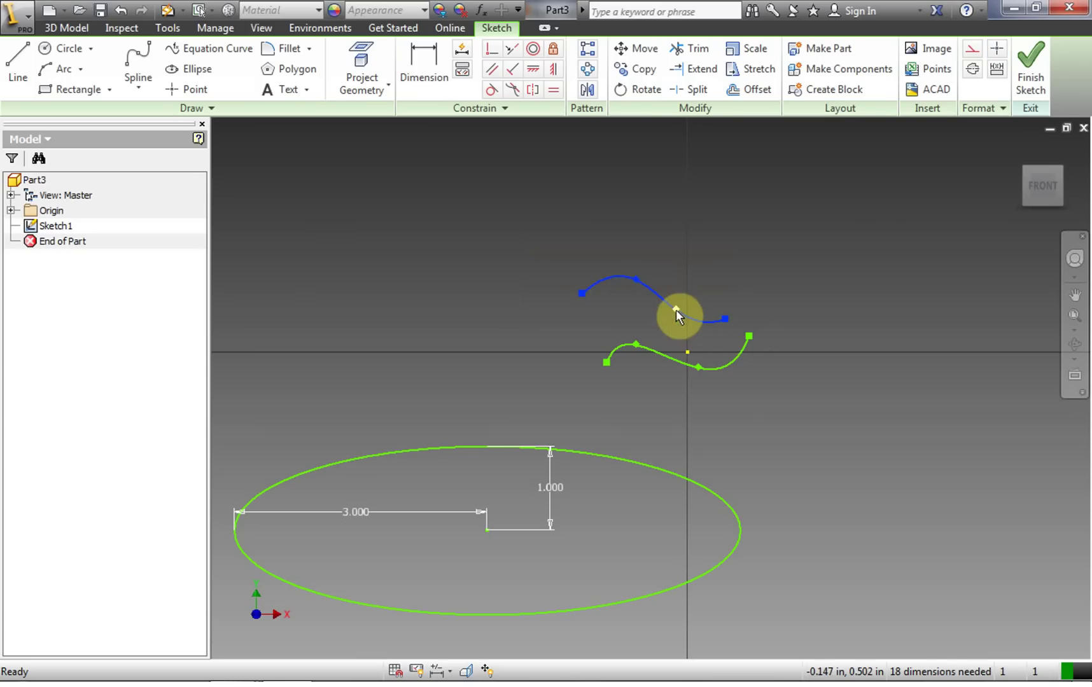
Move both splines to the upper left of the origin, placing the originally lower spline above the other one
left_click_drag(661, 299, 435, 251)
left_click_drag(582, 312, 808, 399)
left_click_drag(692, 359, 441, 206)
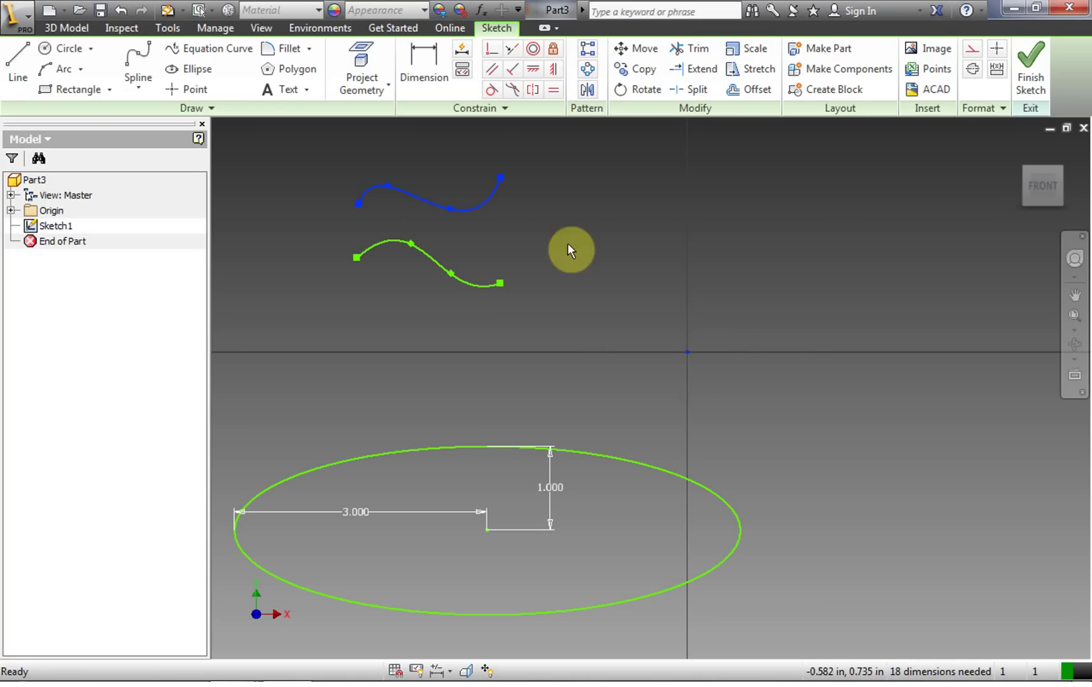
Place a sketch point to the right of the splines and dimension it horizontally 3 in from the top spline's right endpoint
left_click(185, 91)
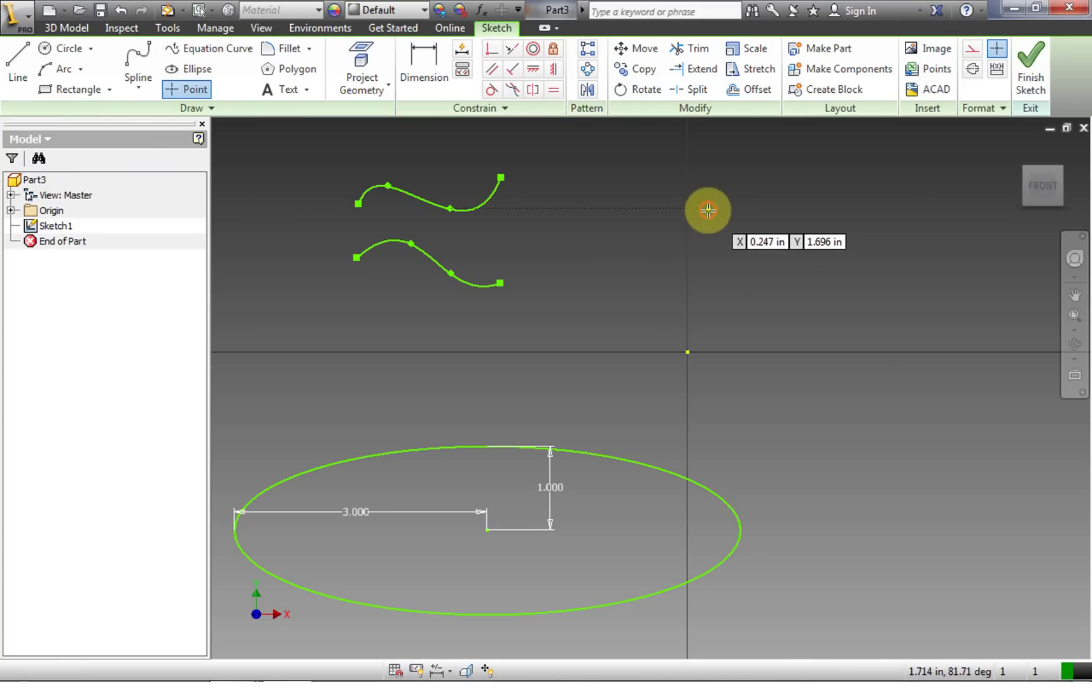
left_click(418, 65)
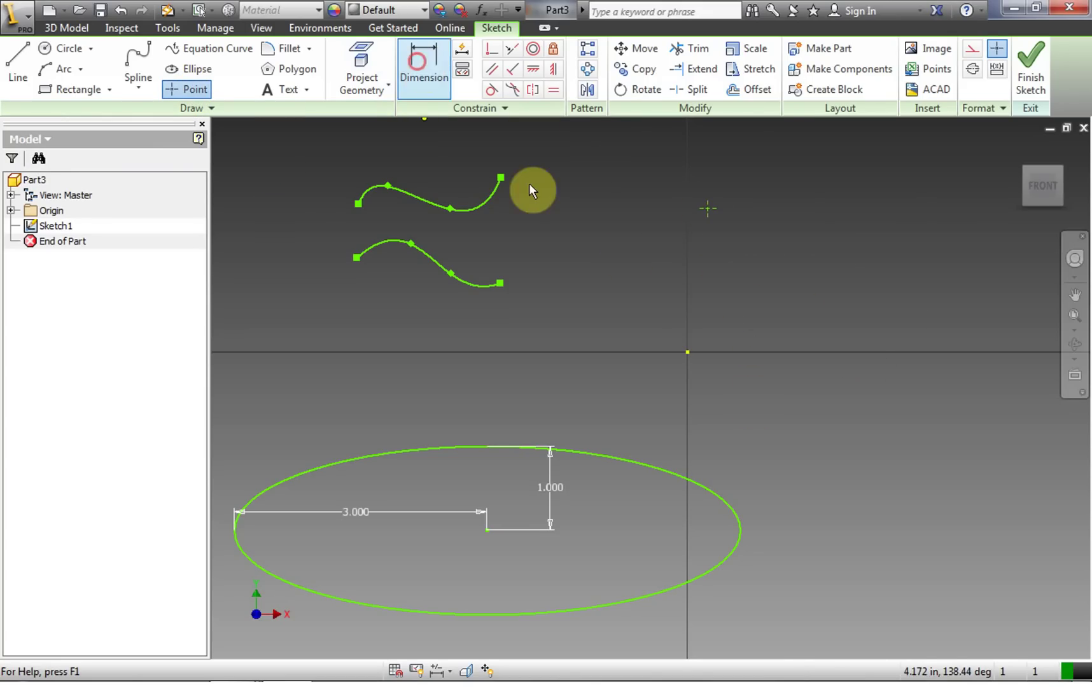
left_click(500, 178)
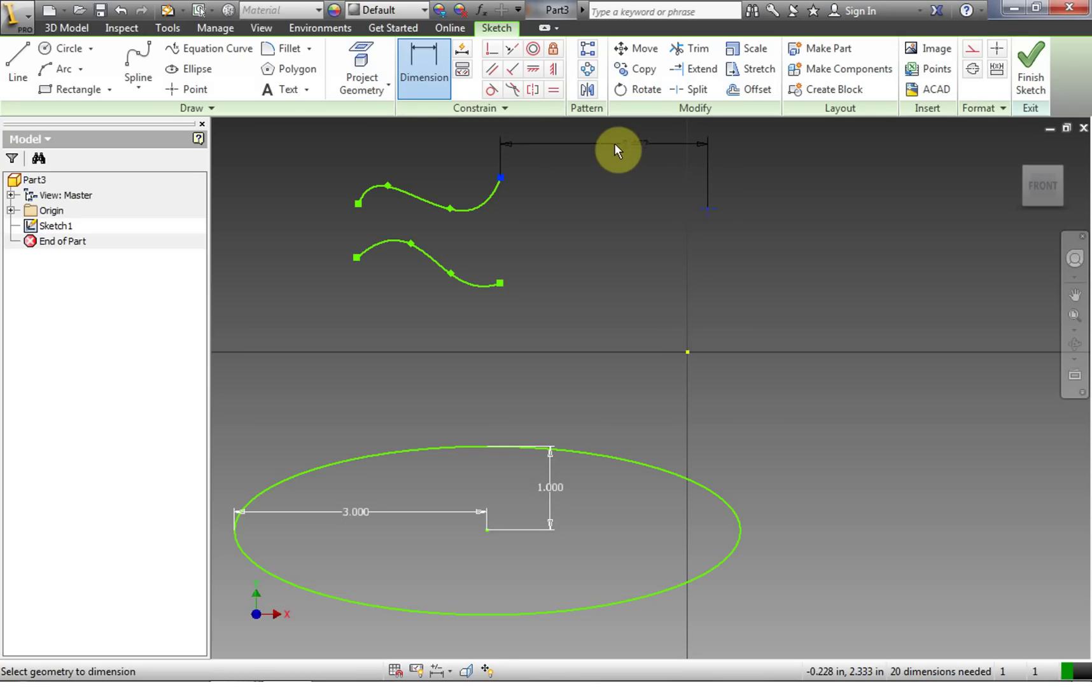
left_click(614, 143)
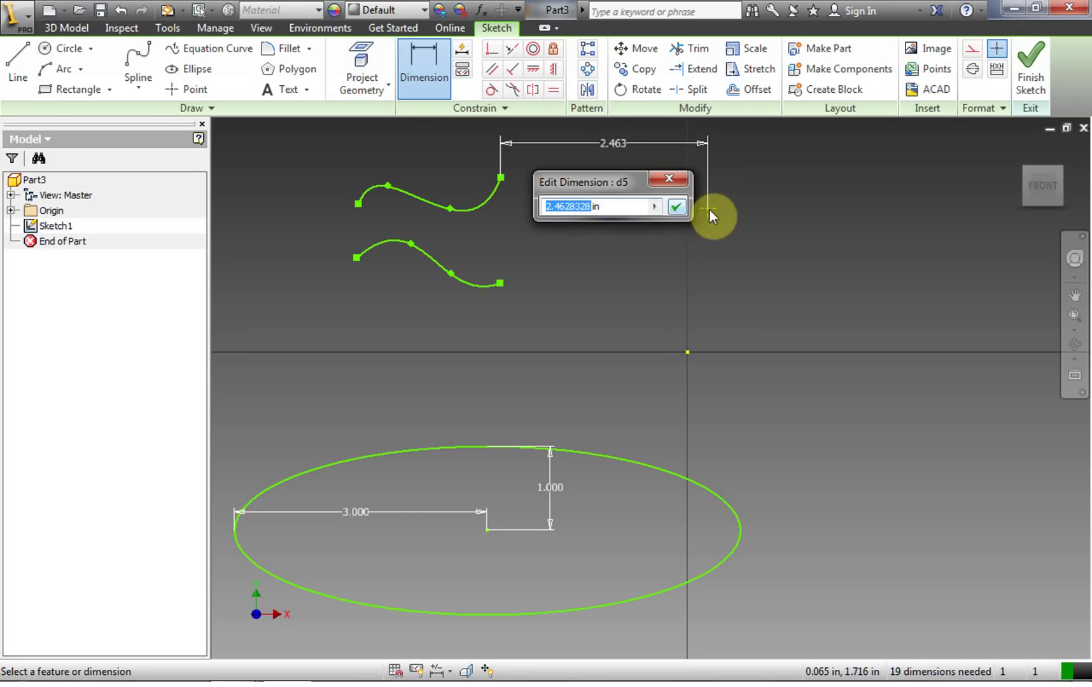
type("3")
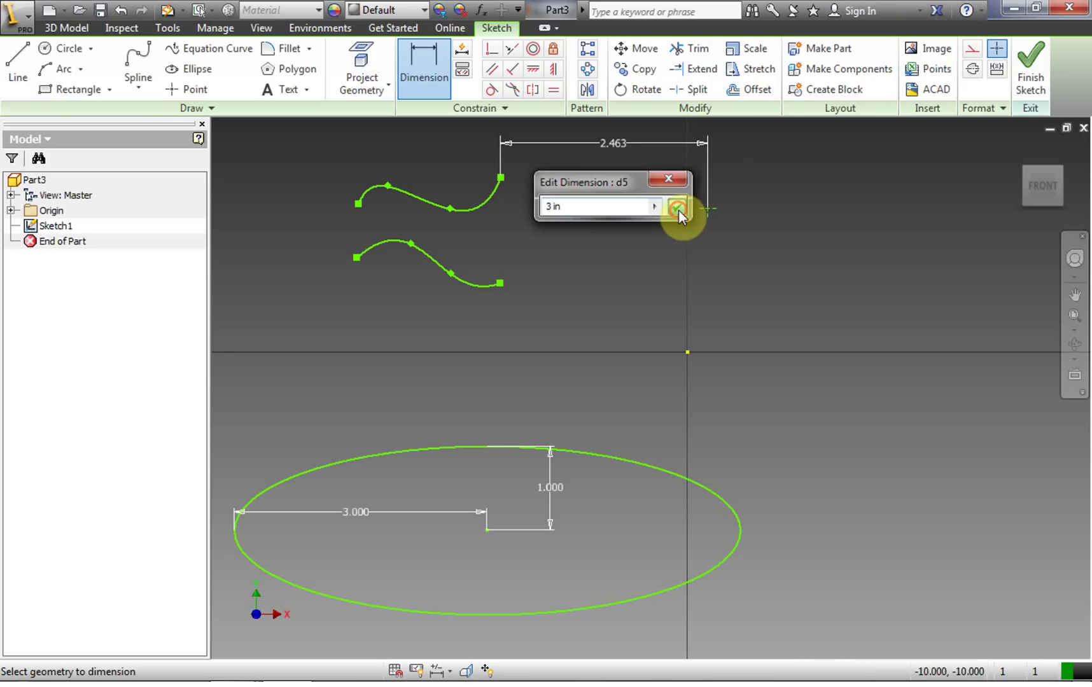
left_click(677, 208)
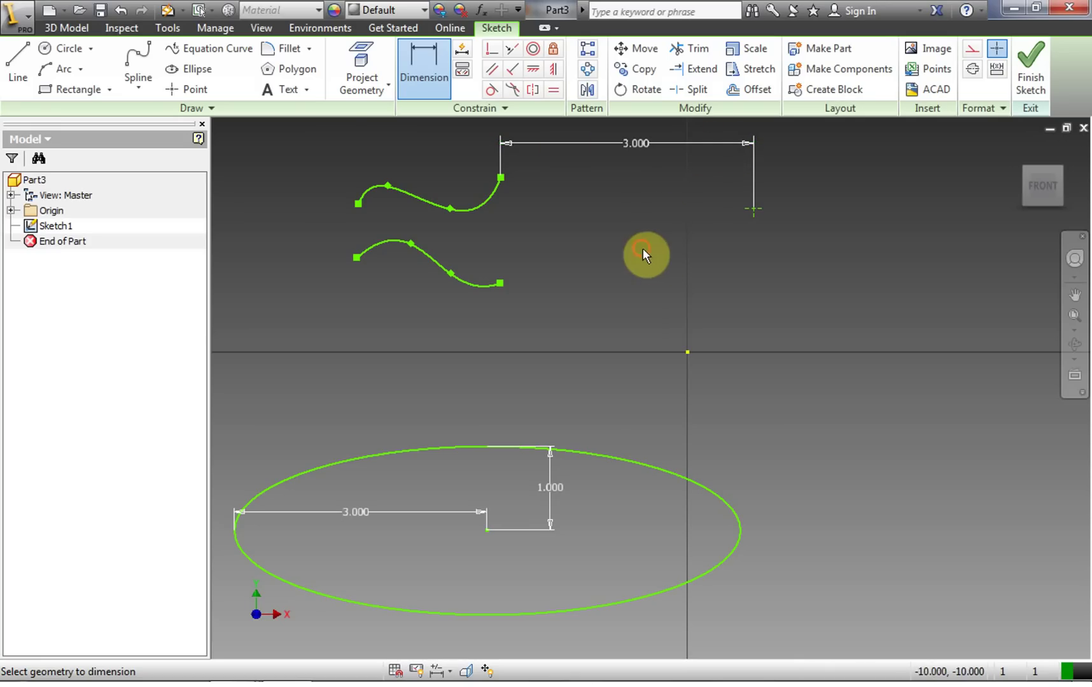
left_click(309, 49)
left_click(278, 51)
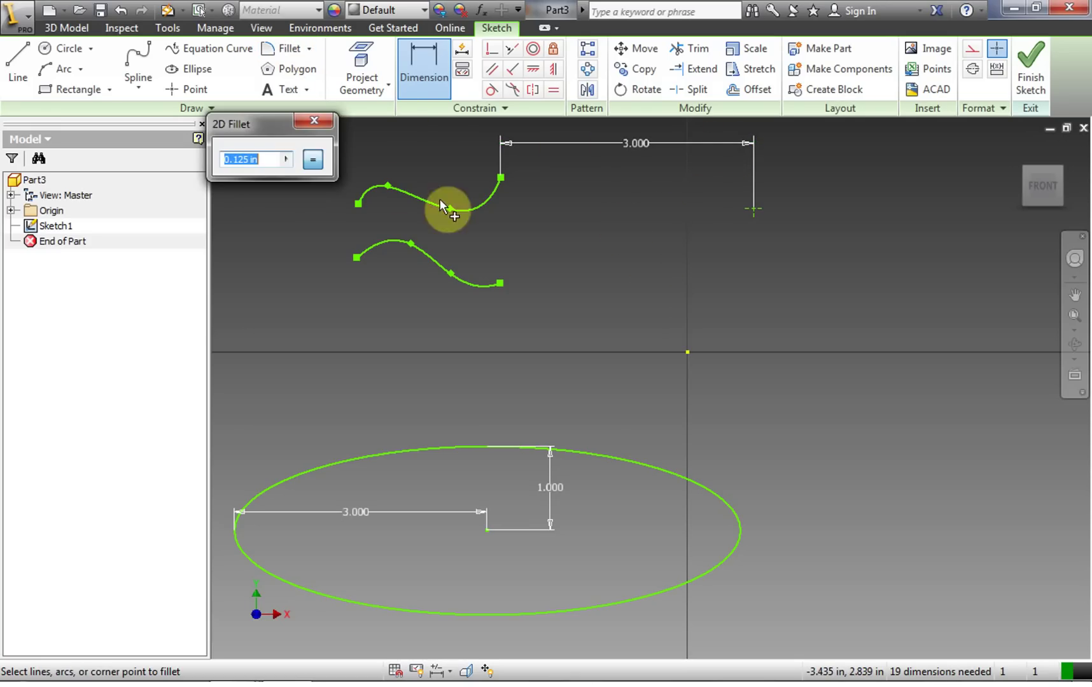
left_click(314, 120)
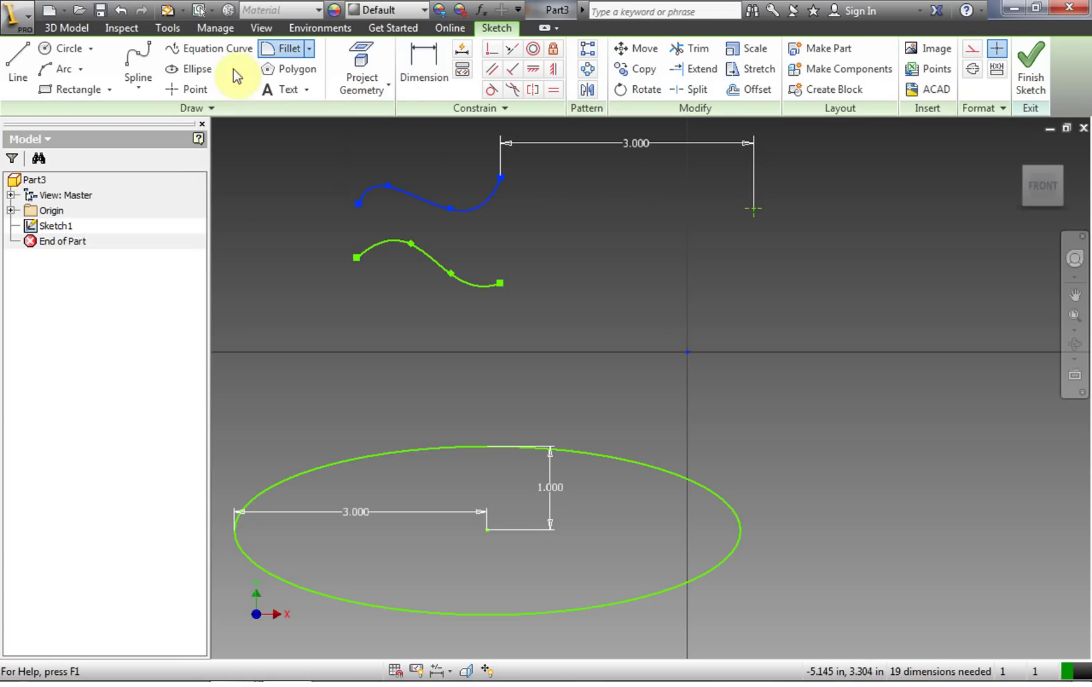
Draw an inscribed eight-sided polygon with sides about 1.05 in, centred below and to the right of the origin
left_click(291, 70)
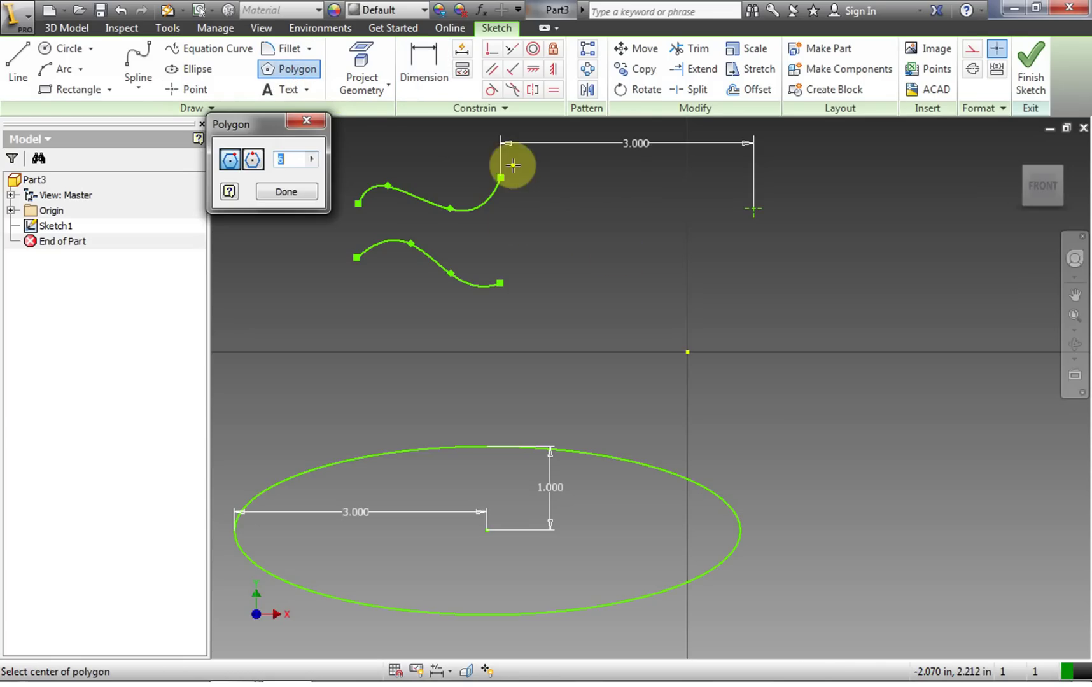
left_click_drag(276, 124, 297, 245)
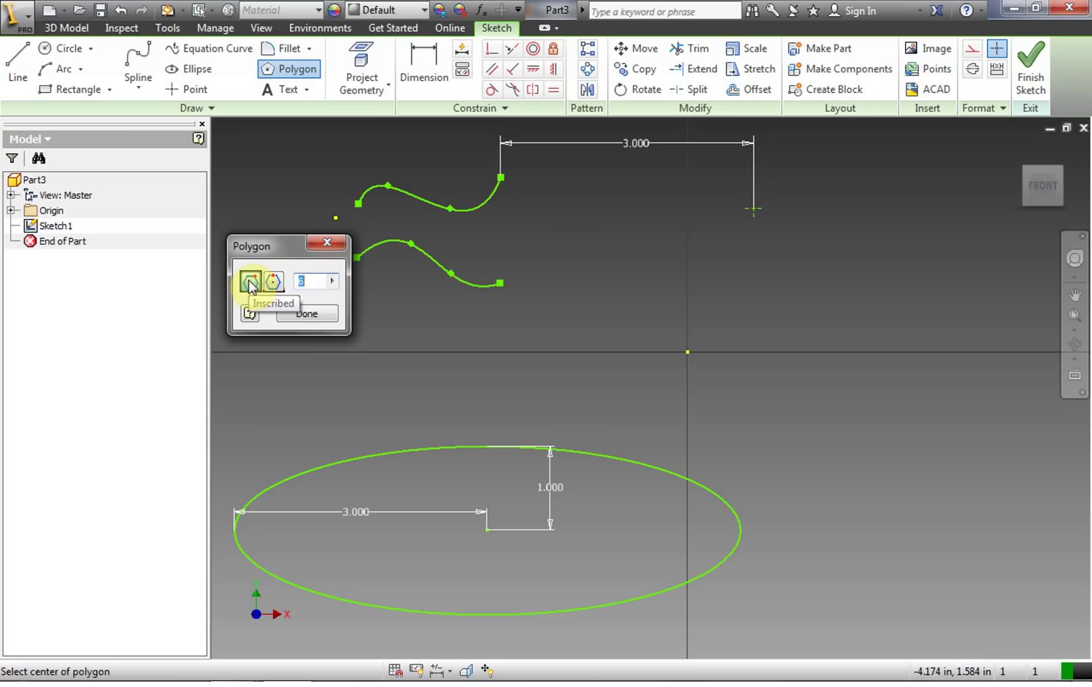
left_click(332, 281)
left_click(312, 280)
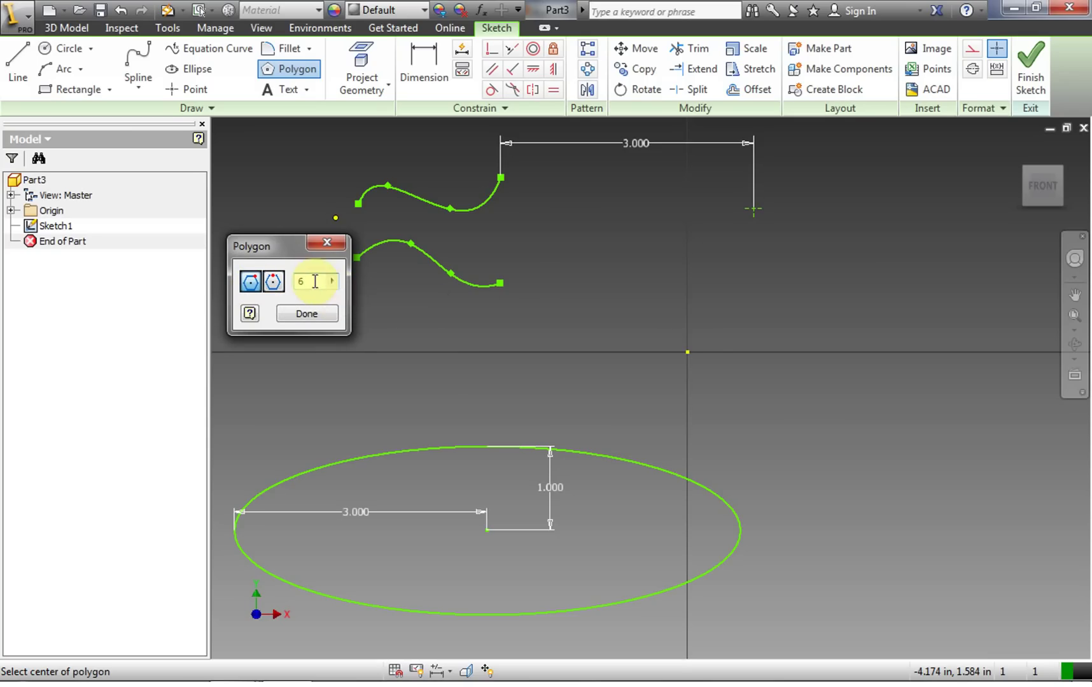
type("8")
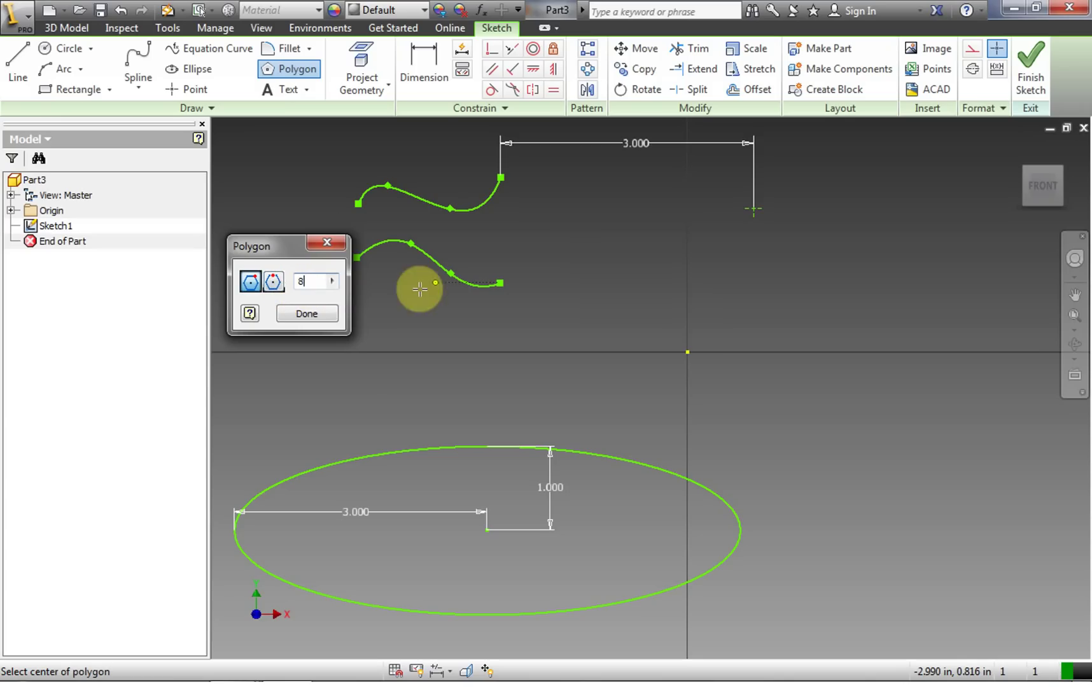
left_click(328, 315)
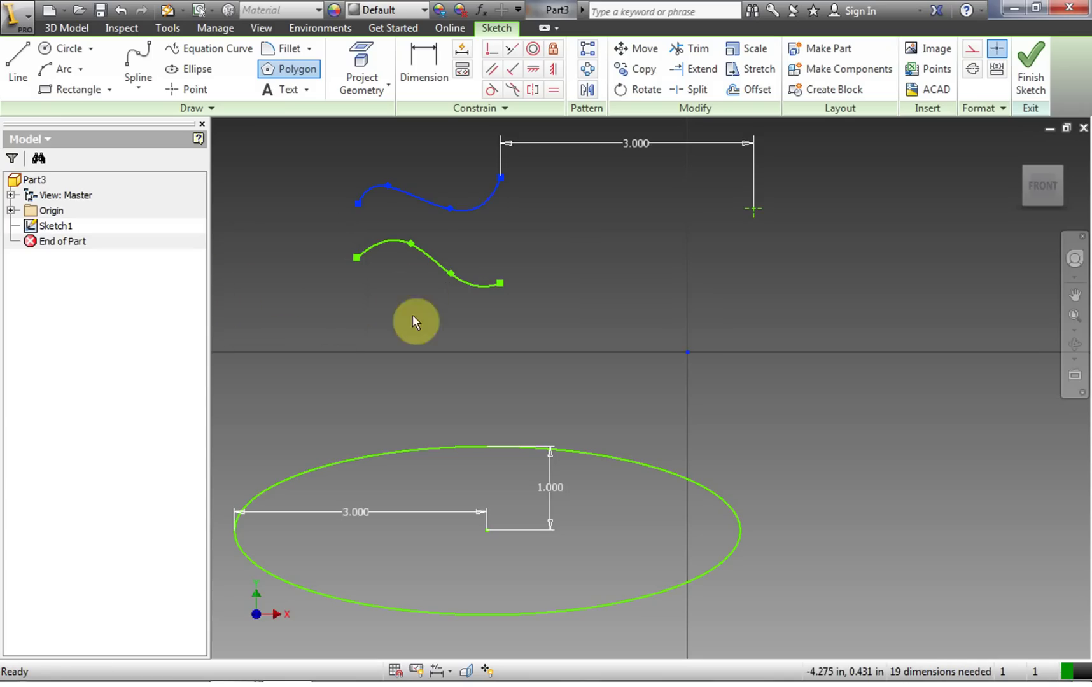
left_click(286, 68)
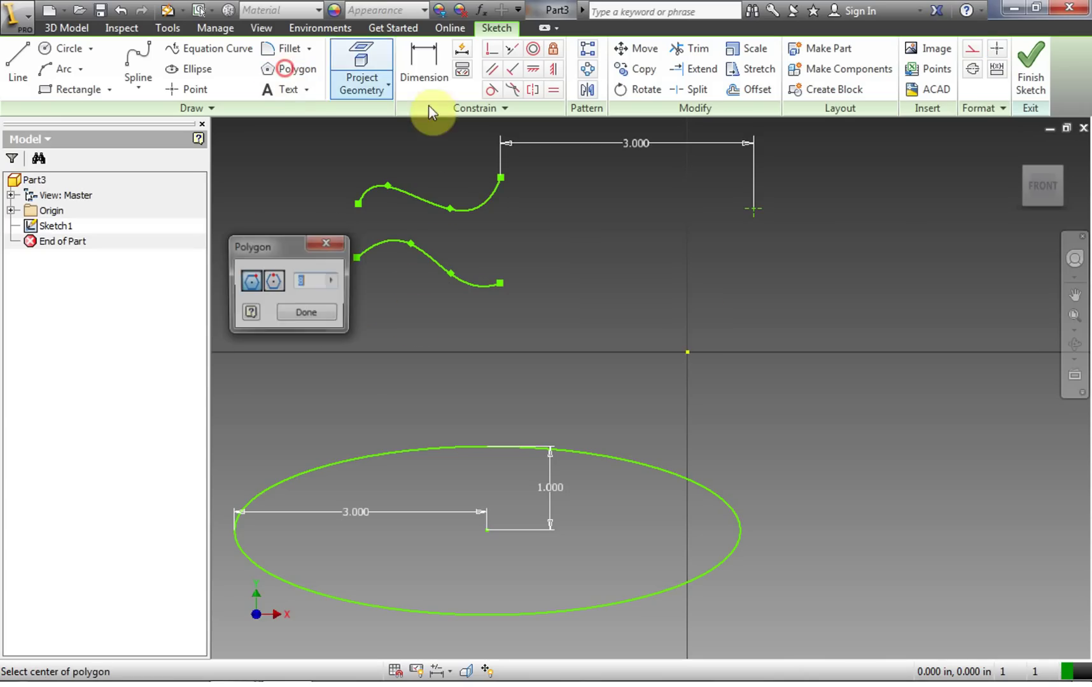
left_click(815, 412)
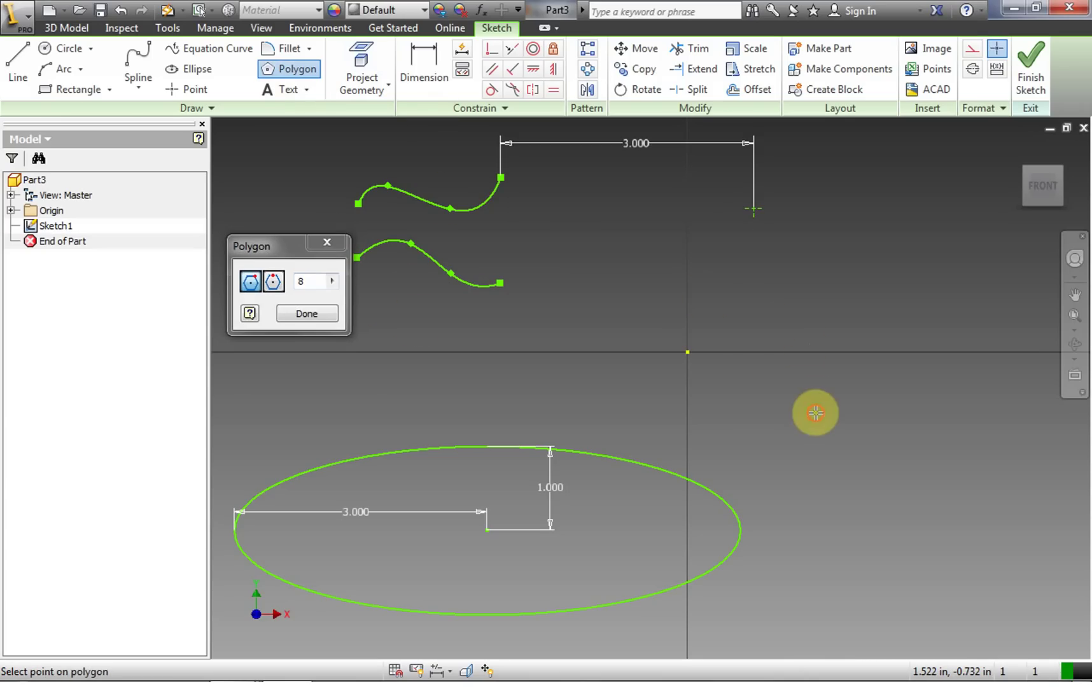
left_click(860, 307)
left_click(326, 313)
Dimension the octagon's top edge at 2 in
left_click(423, 64)
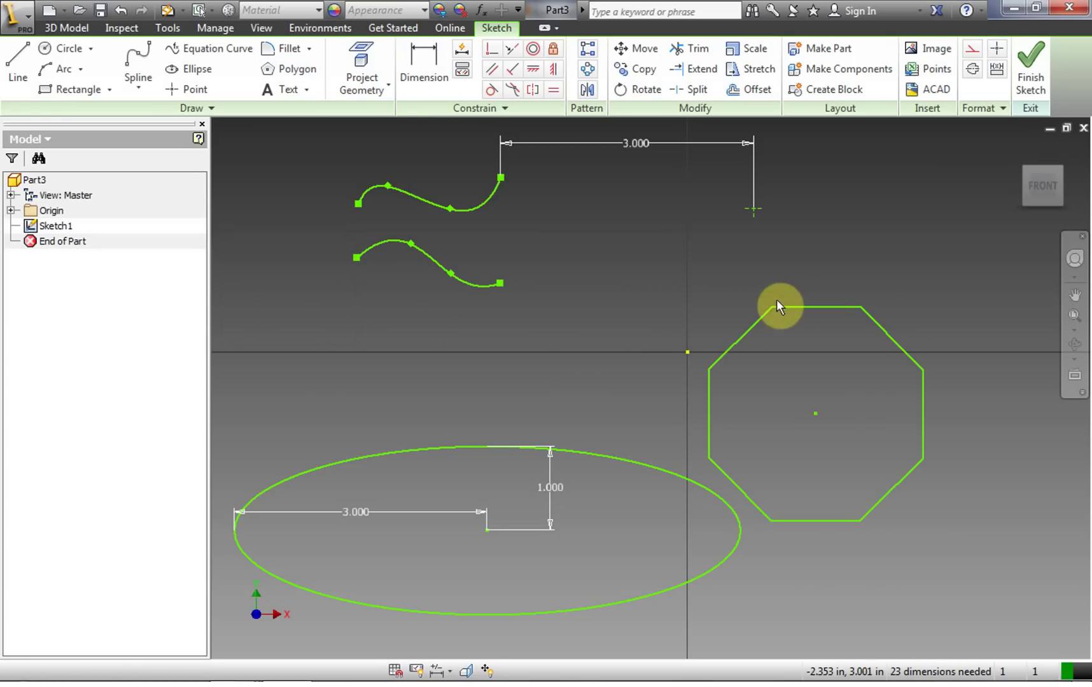
left_click(801, 307)
left_click(822, 266)
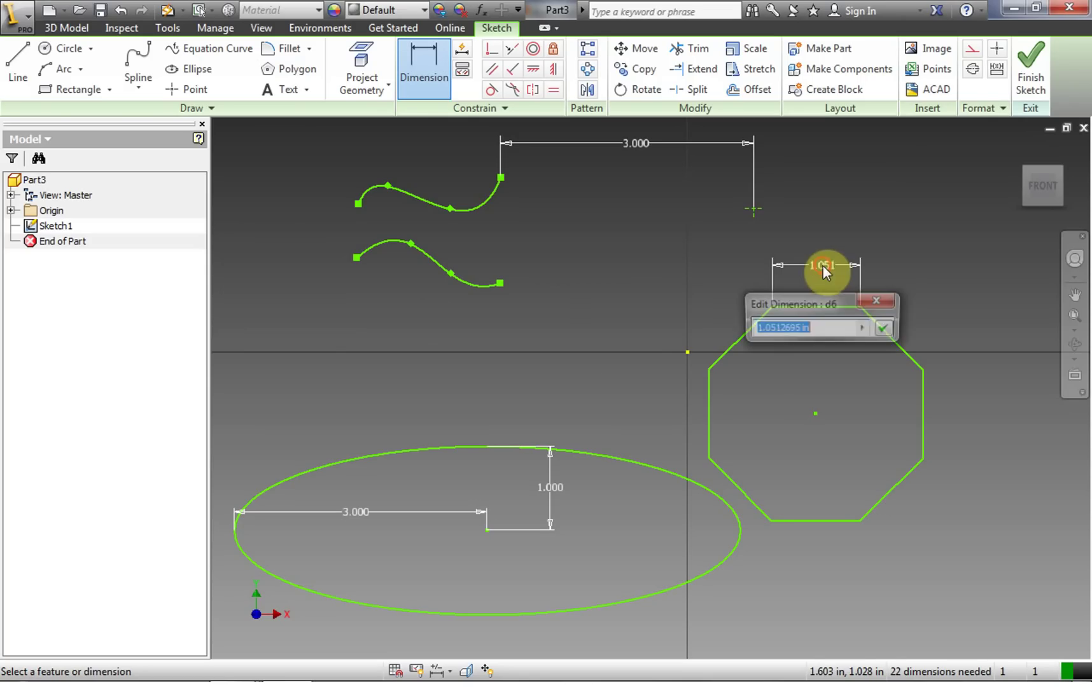
left_click_drag(798, 328, 779, 328)
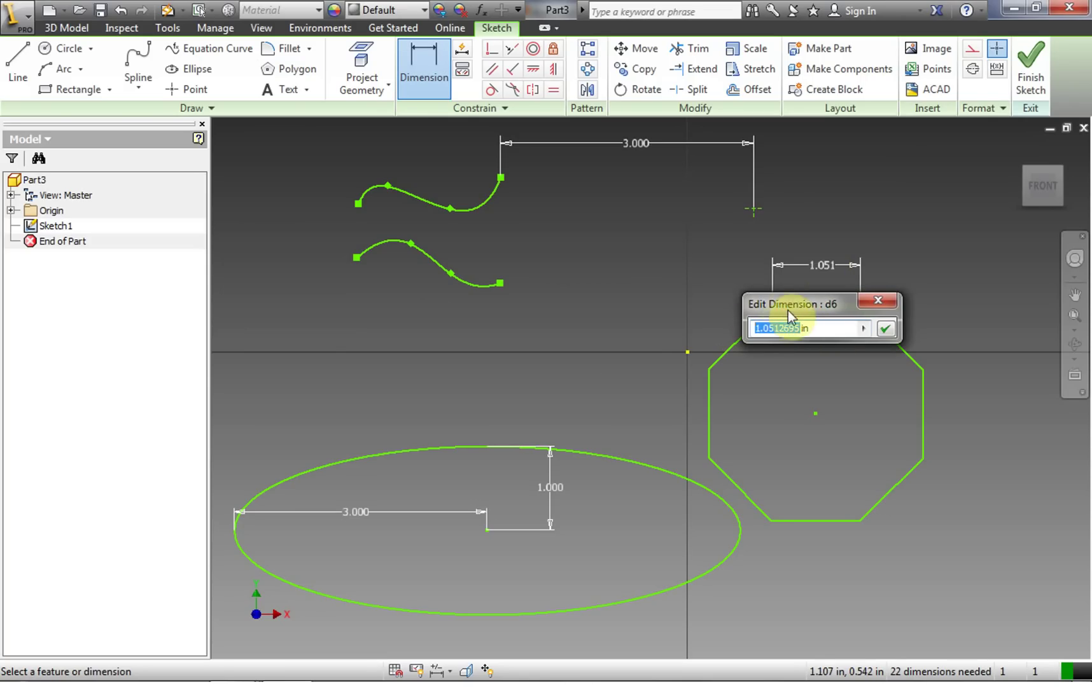
type("2")
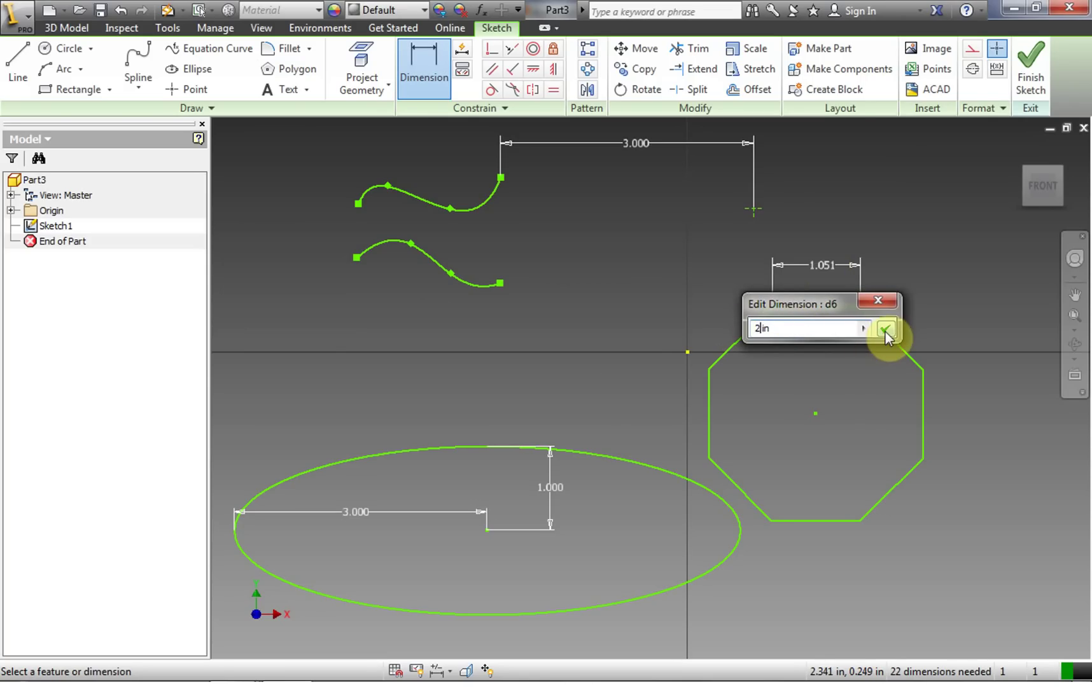
left_click(885, 330)
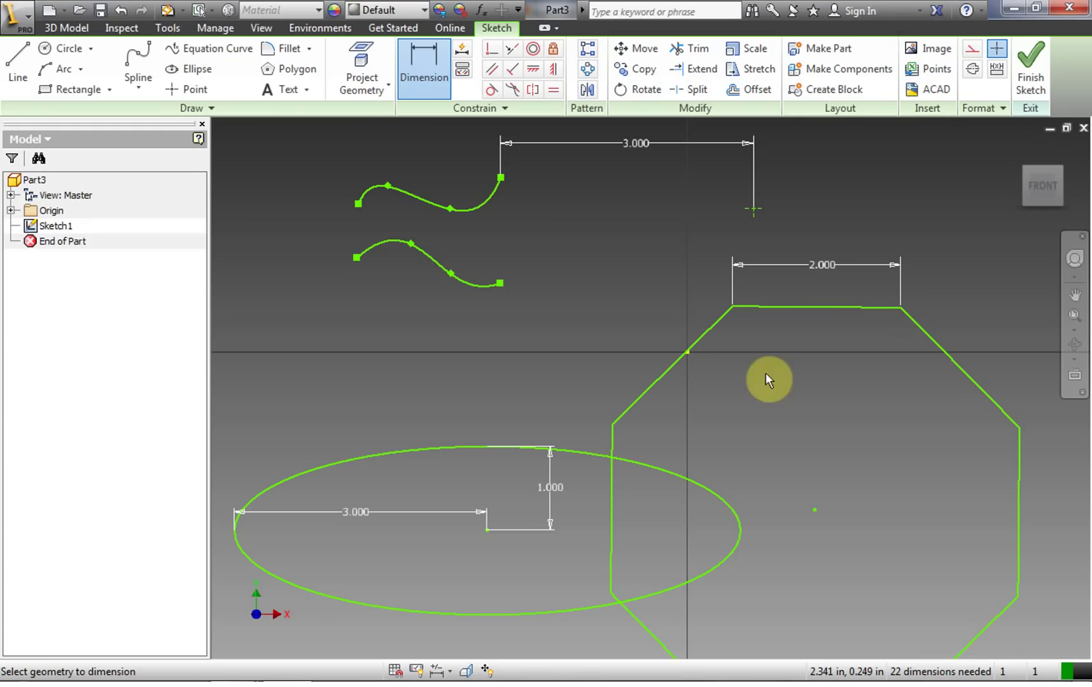
Set the length of the octagon's top edge to 1 in
left_click(763, 308)
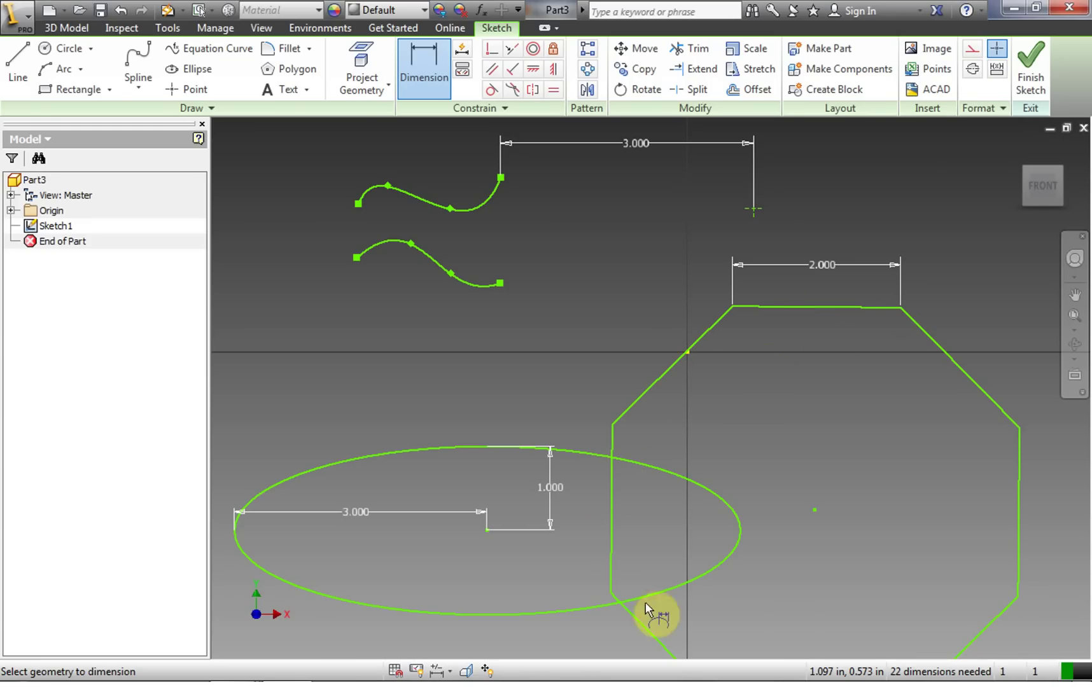
left_click(832, 267)
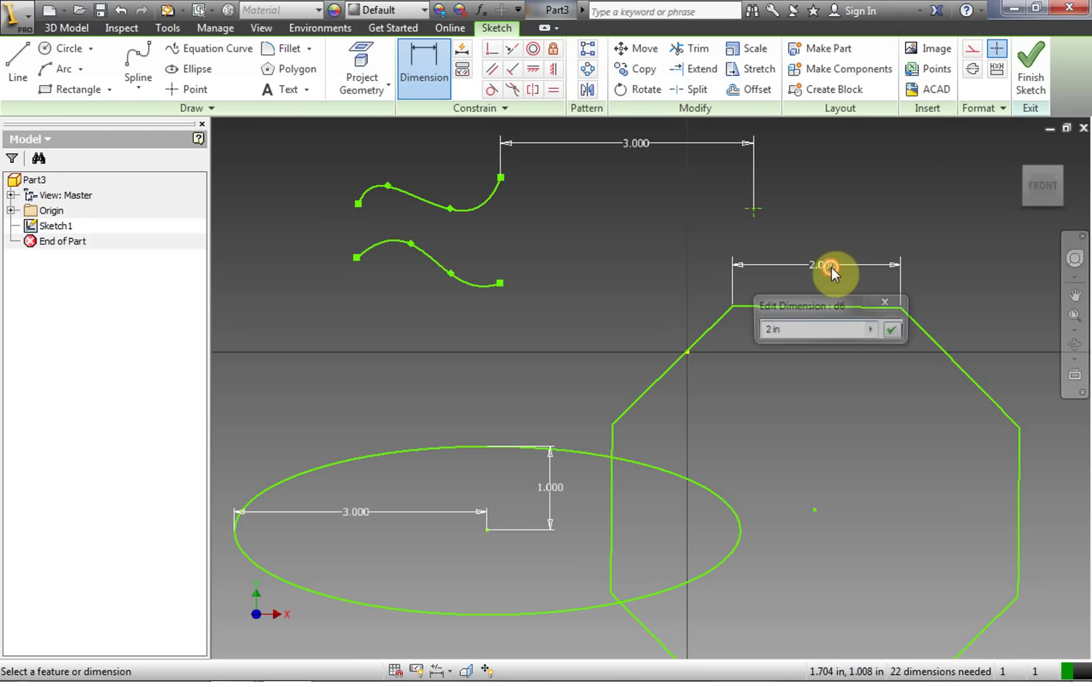
left_click(763, 318)
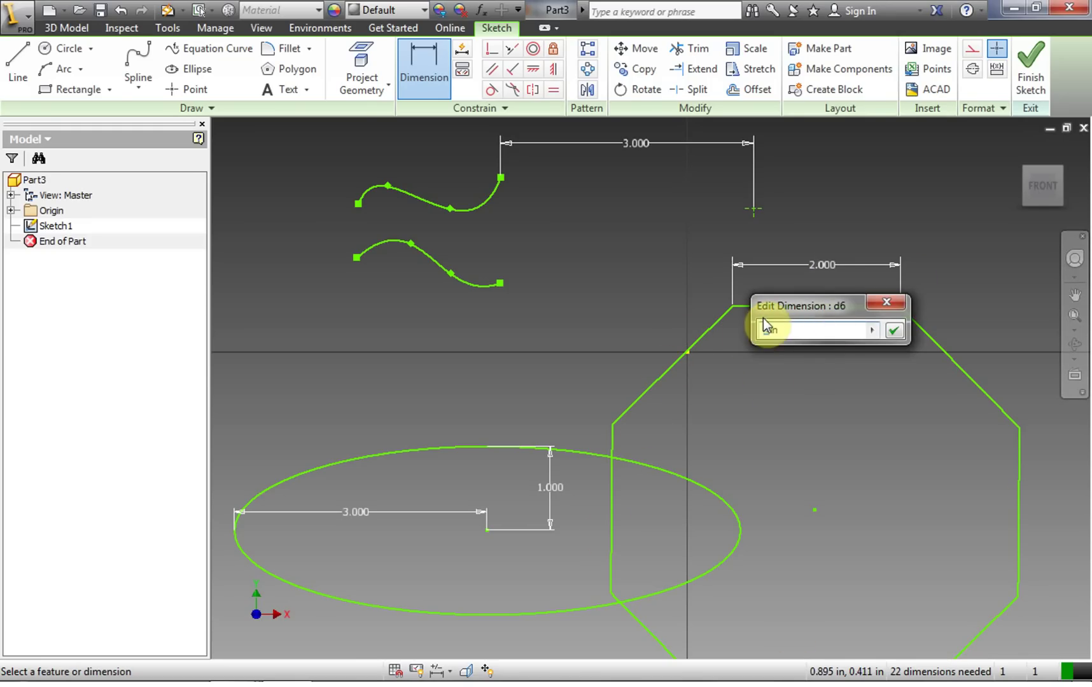
left_click(893, 334)
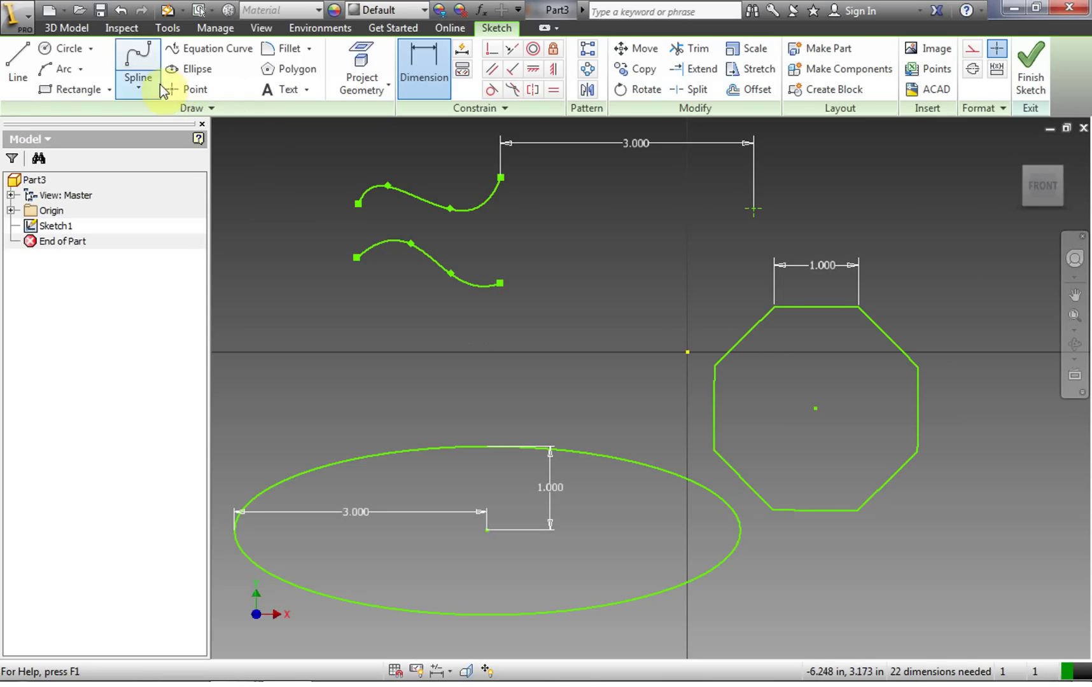
Draw a wide two-point rectangle across the horizontal axis, between the lower spline and the ellipse
left_click(70, 89)
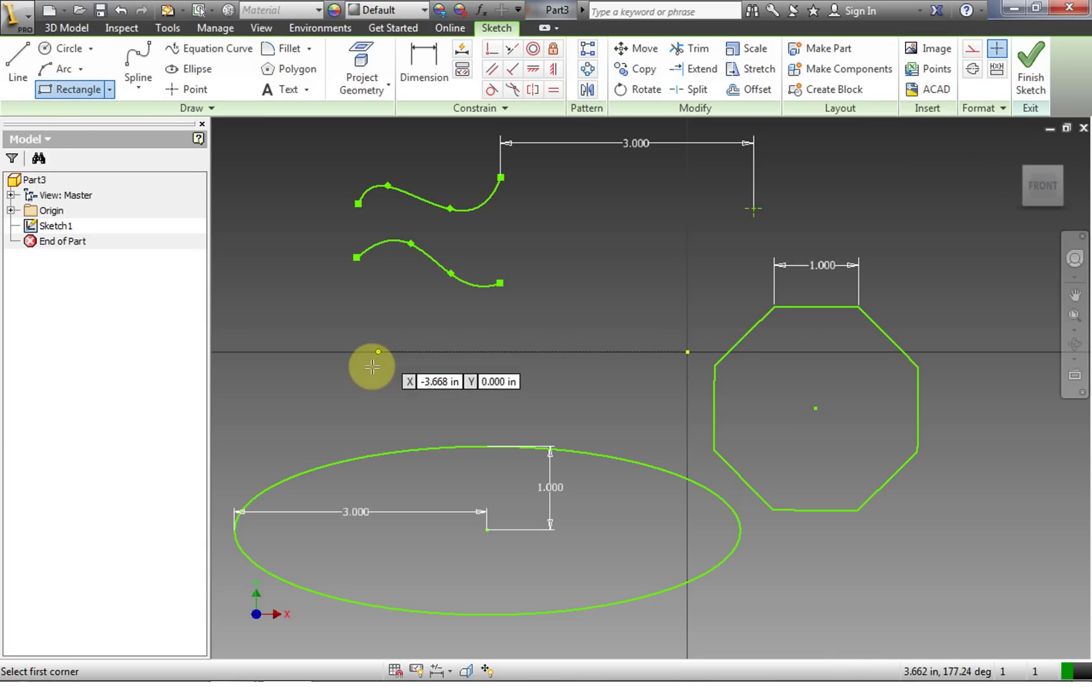
left_click(369, 390)
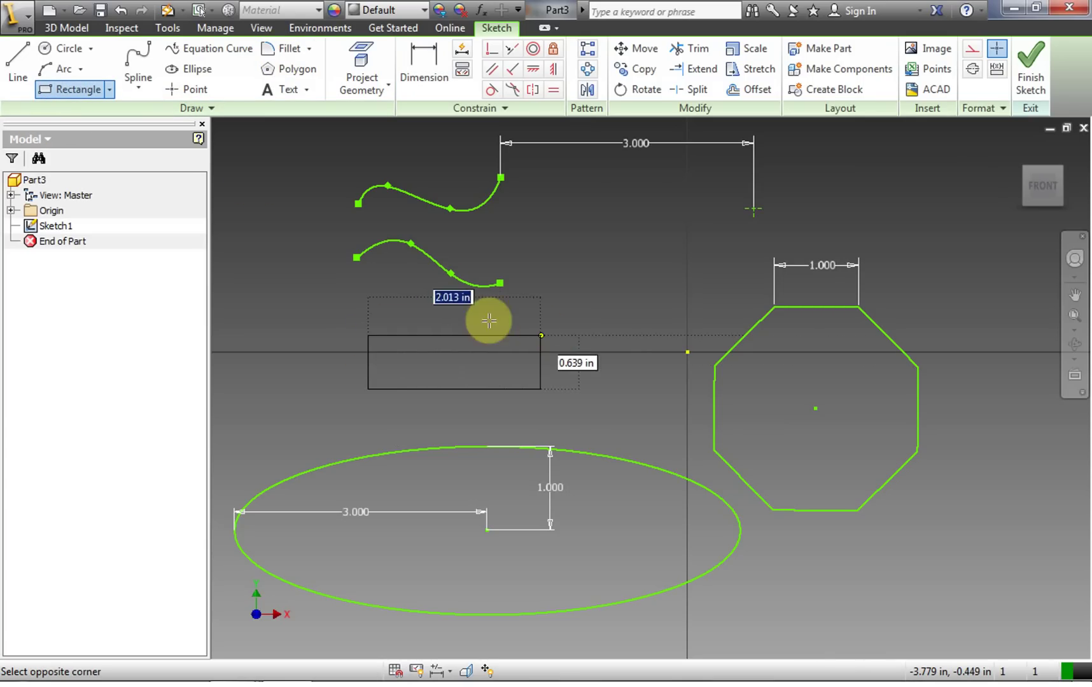
left_click(595, 319)
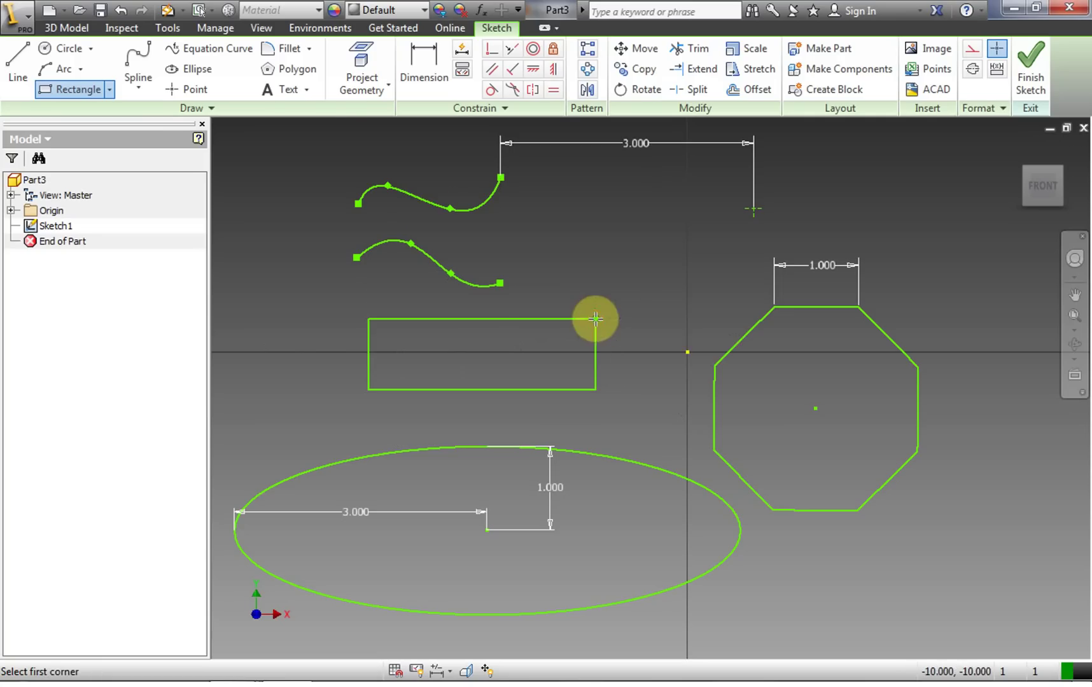
Fillet all four corners of the rectangle with a 0.125 in radius
left_click(283, 50)
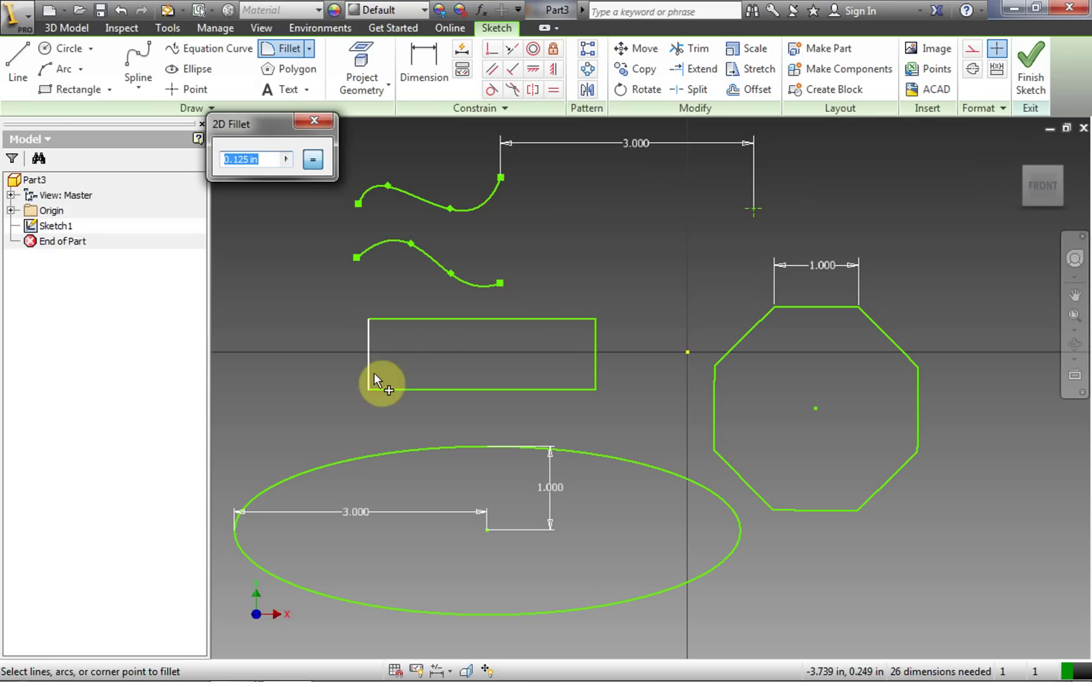
left_click(370, 321)
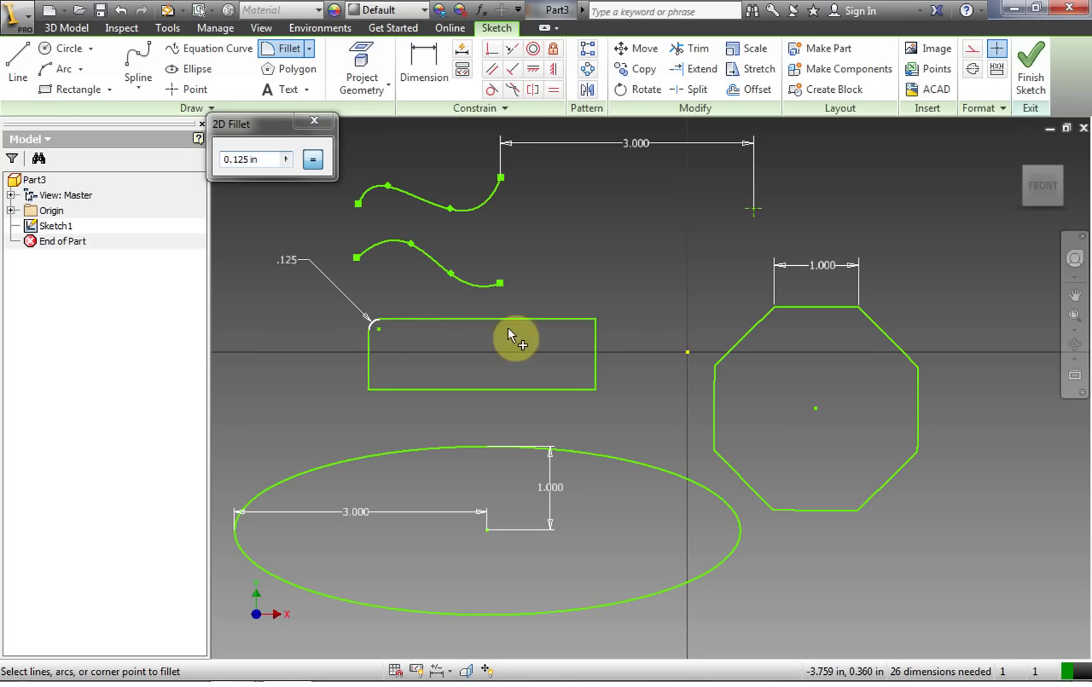
left_click(592, 389)
left_click(596, 324)
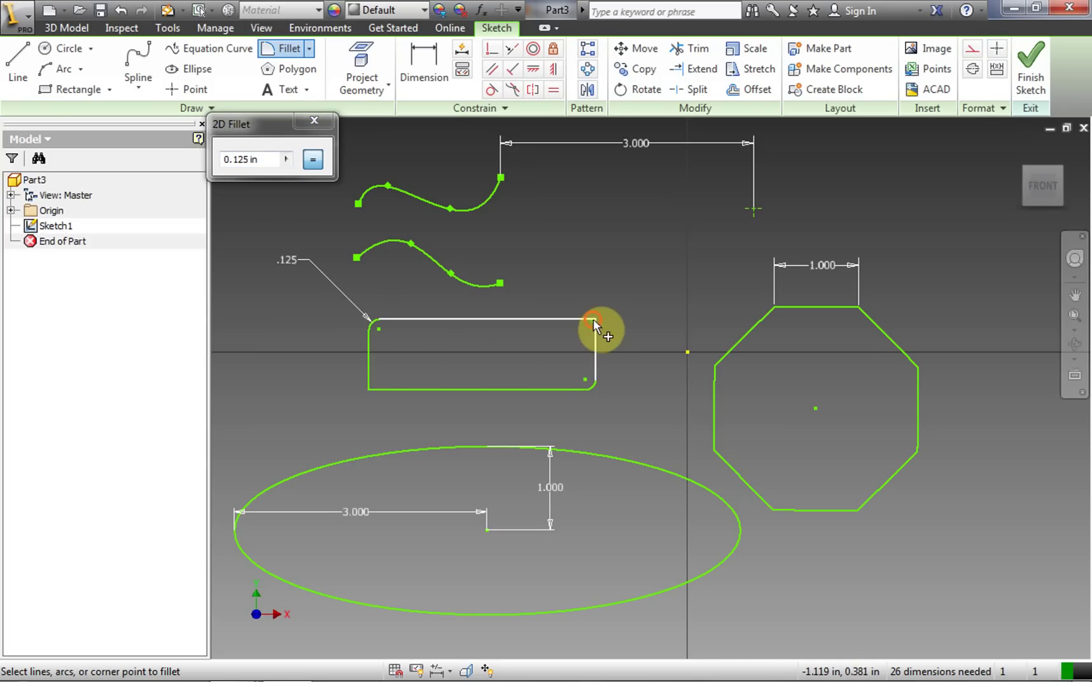
left_click(588, 320)
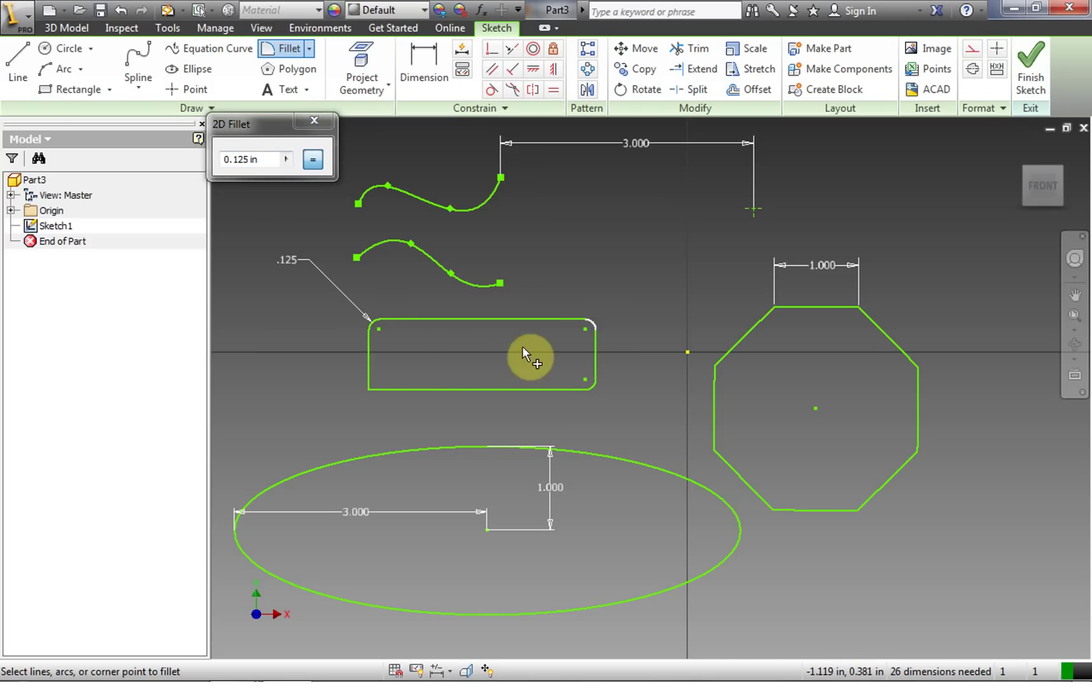
left_click(371, 386)
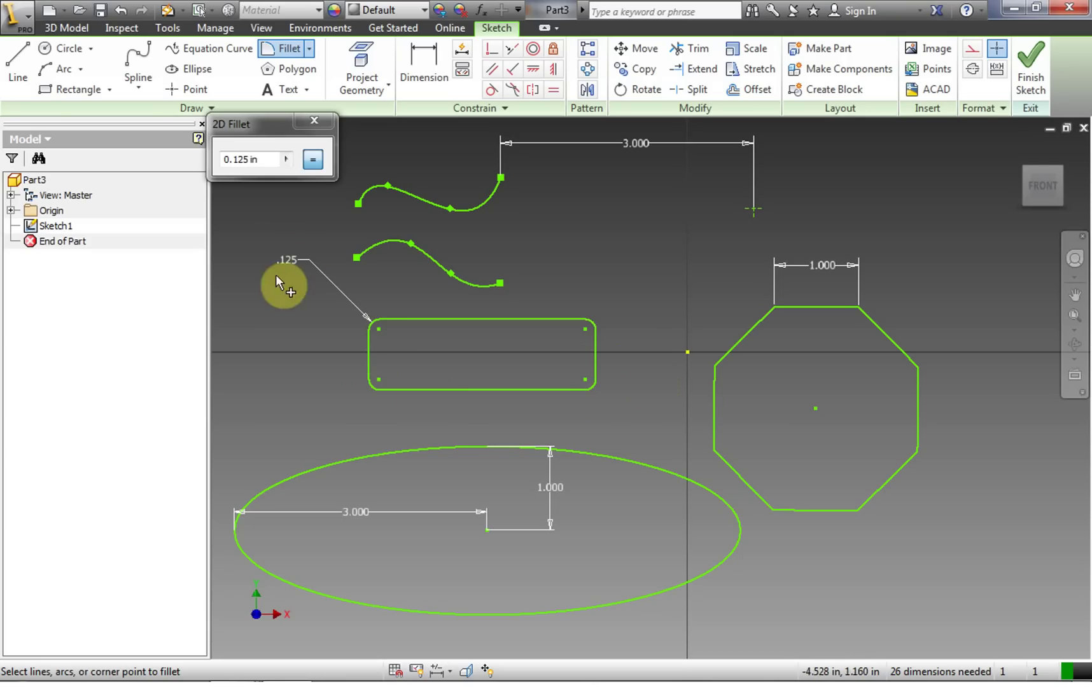
left_click(315, 121)
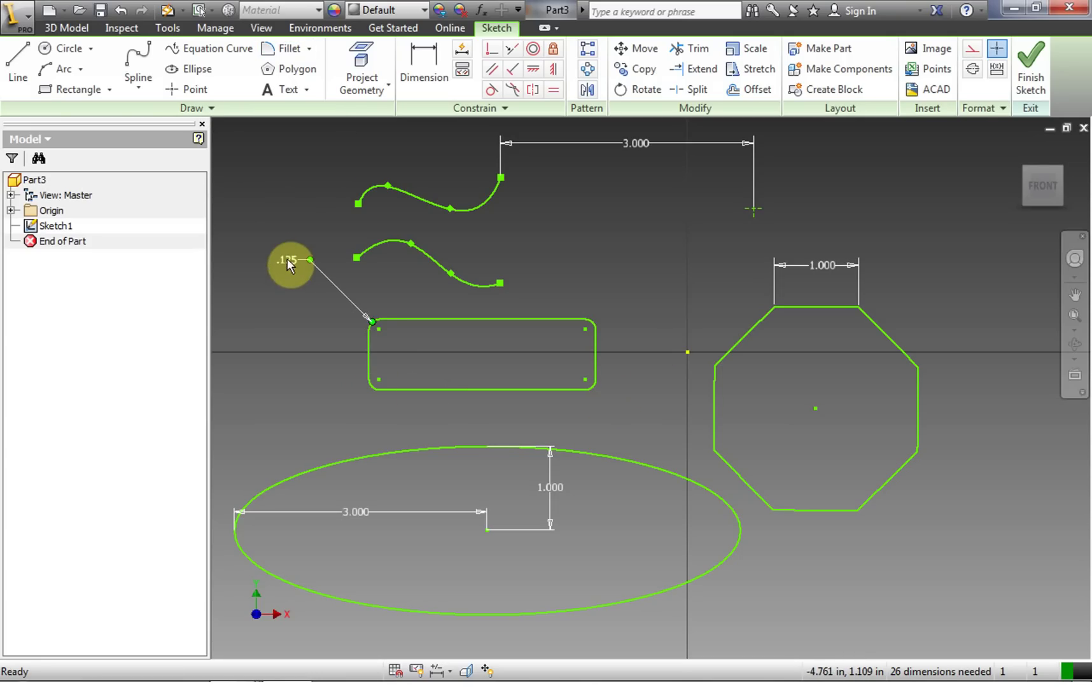
Set the rectangle's corner fillet radius to 0.5 in and move its top edge down, clear of the lower spline
double_click(287, 259)
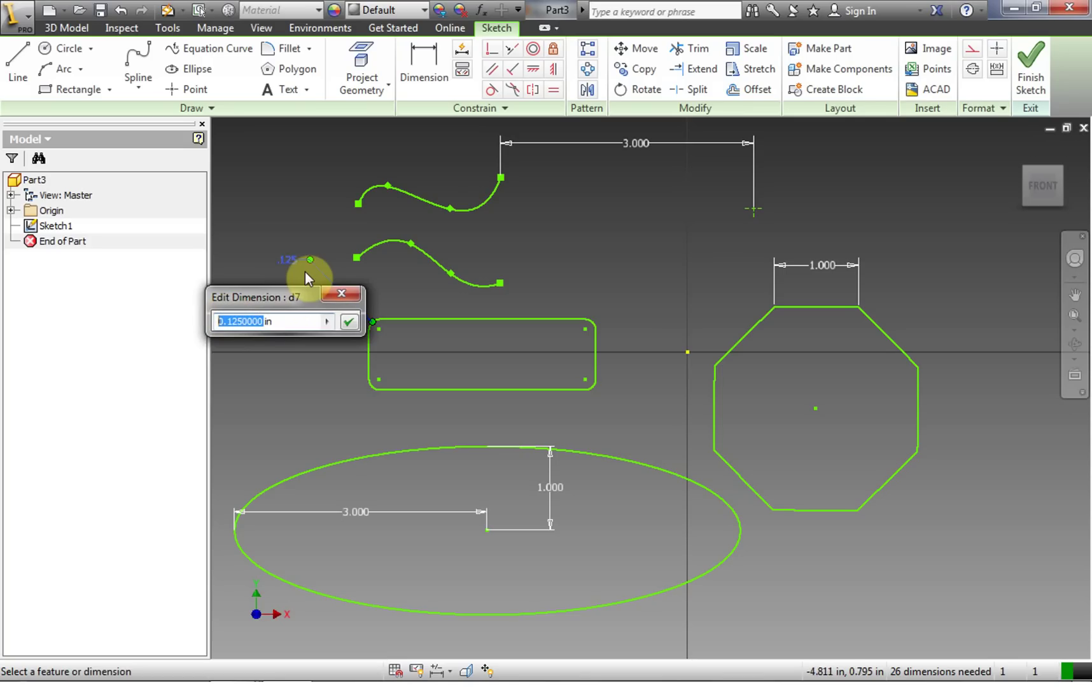
type(".5")
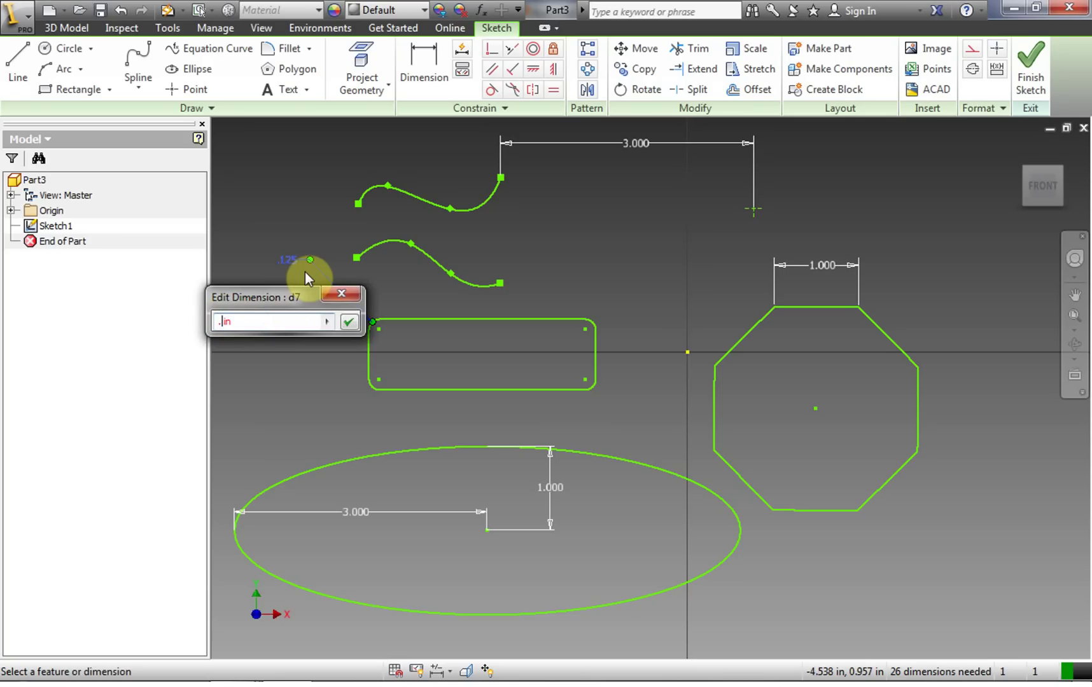
left_click(352, 323)
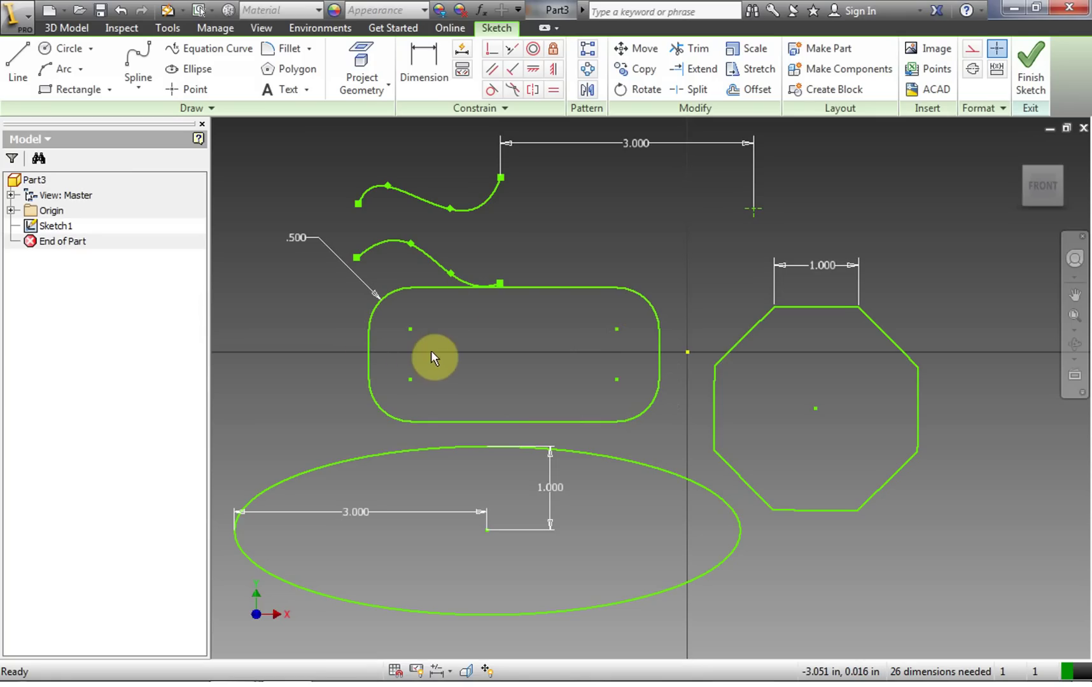
left_click_drag(546, 288, 503, 305)
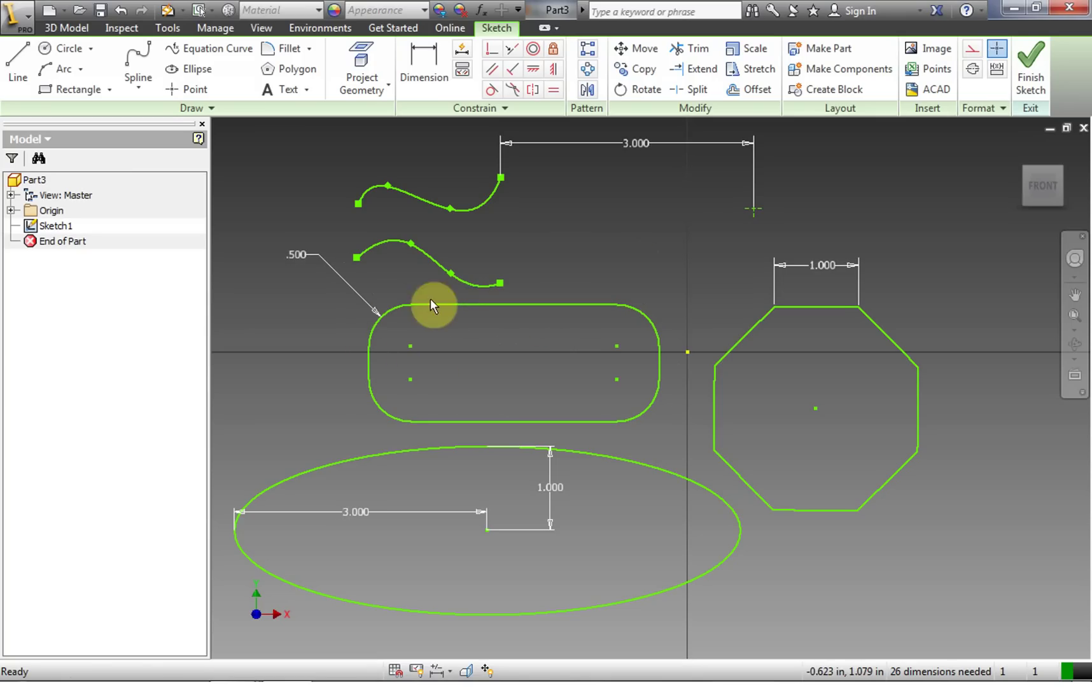
Dimension the straight top edge of the rounded rectangle at 5 in
left_click(425, 71)
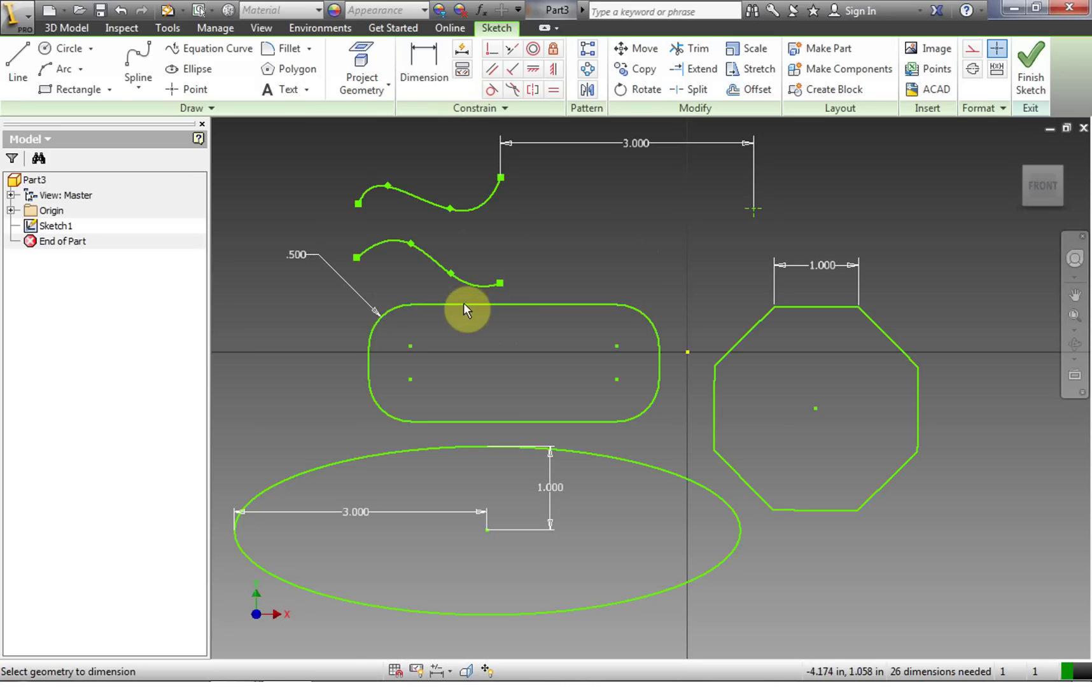
left_click(510, 304)
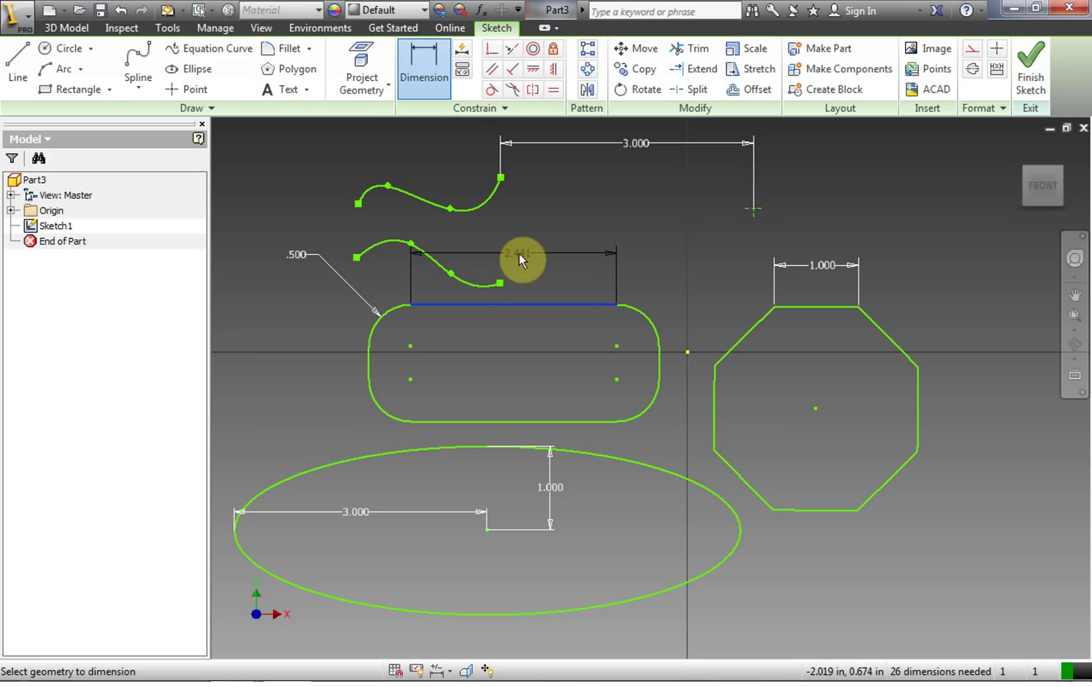
left_click(520, 229)
left_click(499, 290)
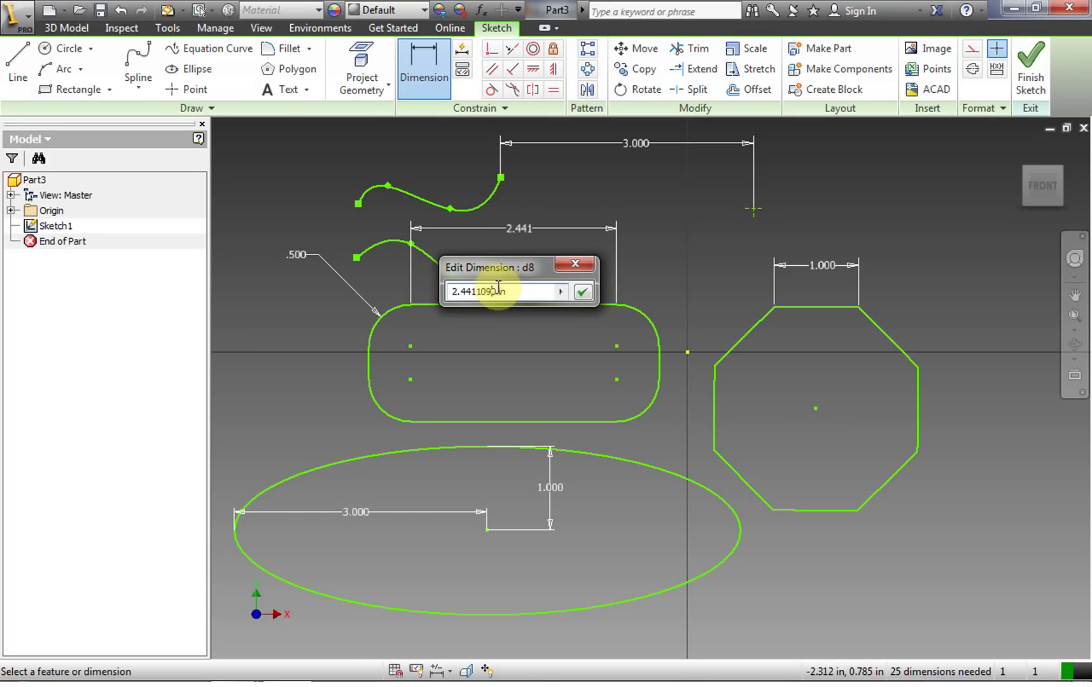
left_click_drag(430, 290, 504, 285)
type("5 in")
left_click(583, 290)
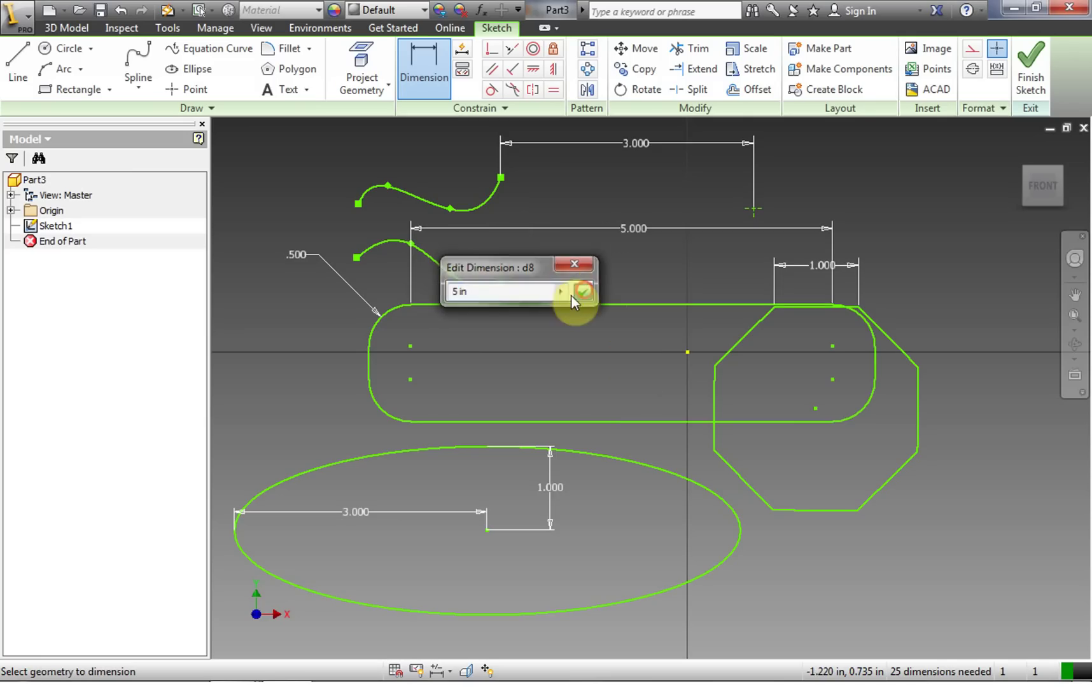
Dimension the straight left edge of the rounded rectangle at 2 in and finish dimensioning
left_click(369, 370)
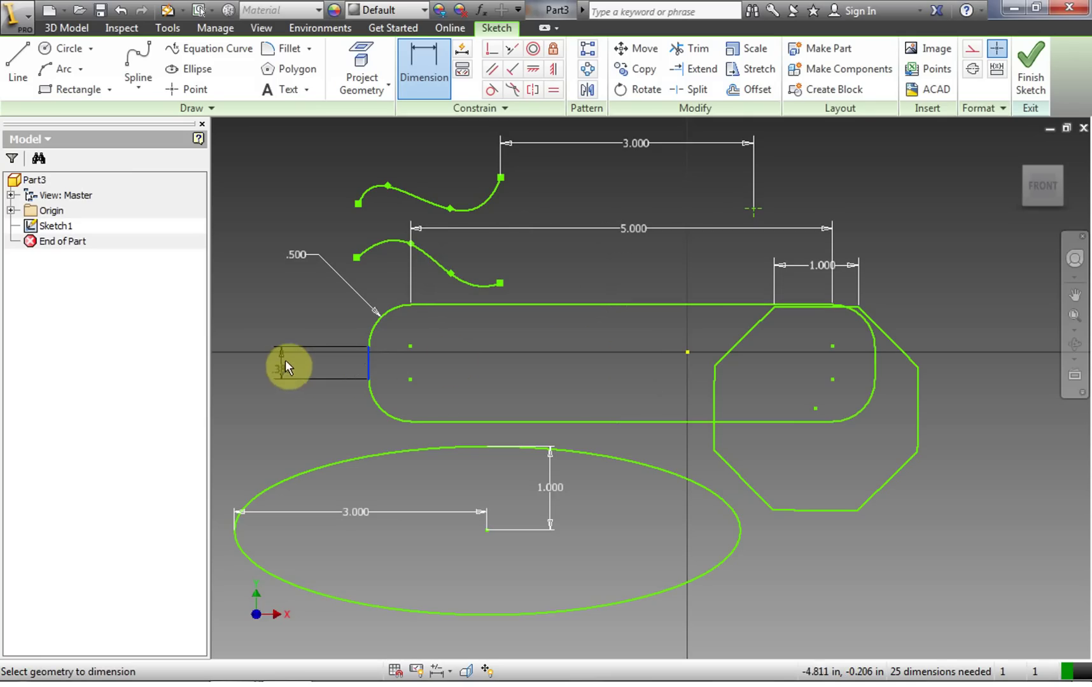
left_click(286, 363)
left_click_drag(270, 426, 217, 426)
type("2")
left_click(349, 427)
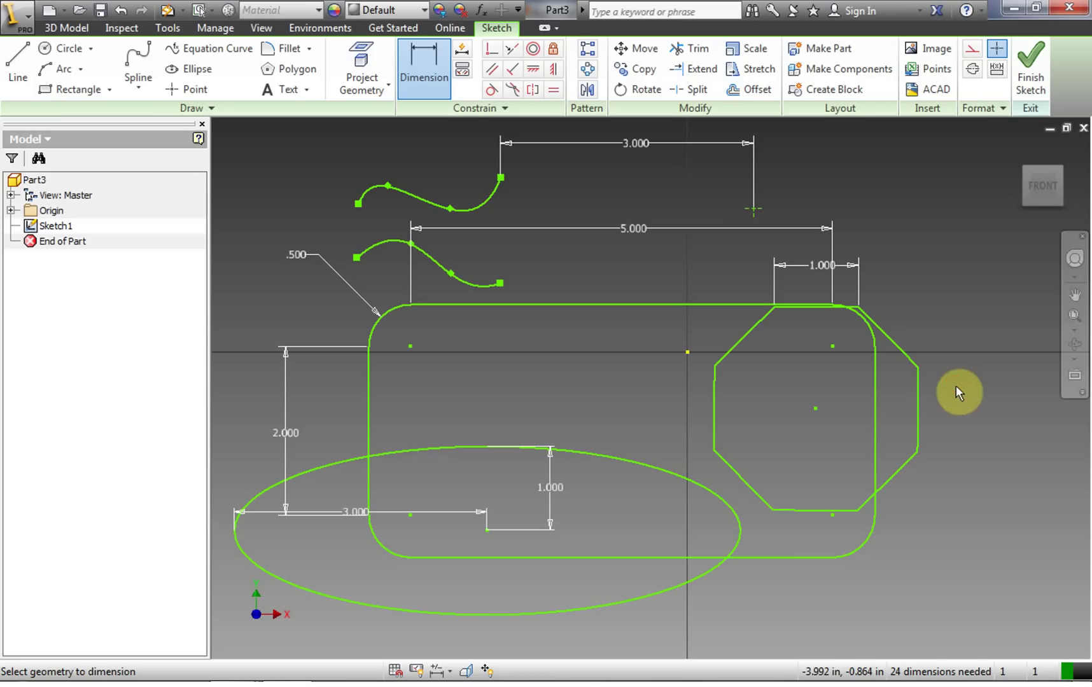
right_click(316, 155)
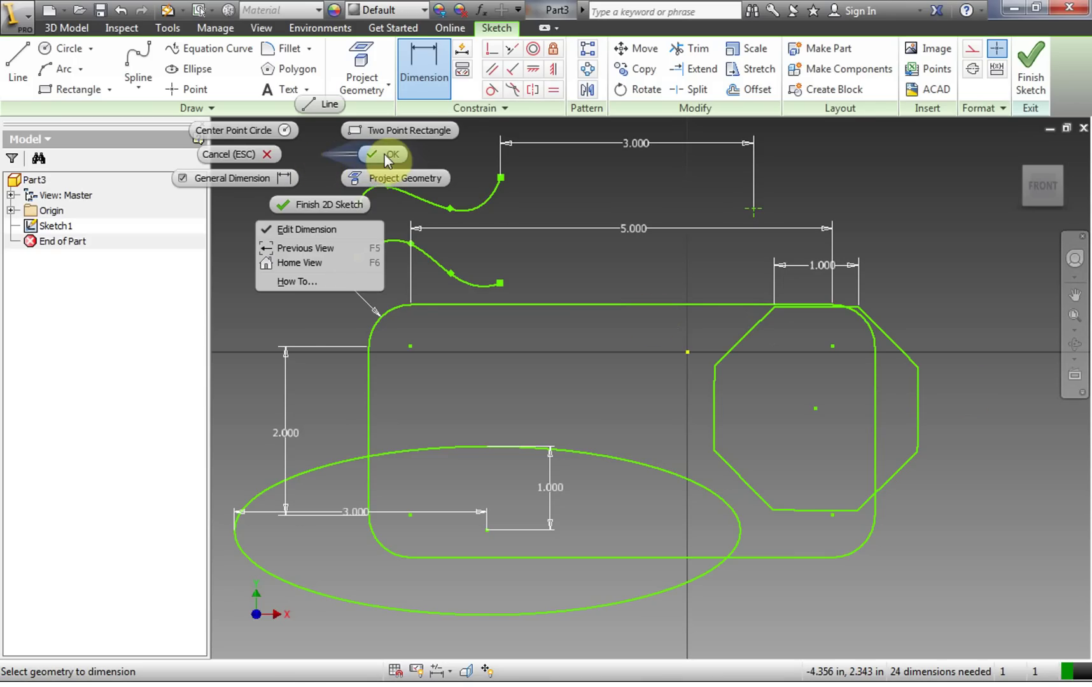
left_click(384, 155)
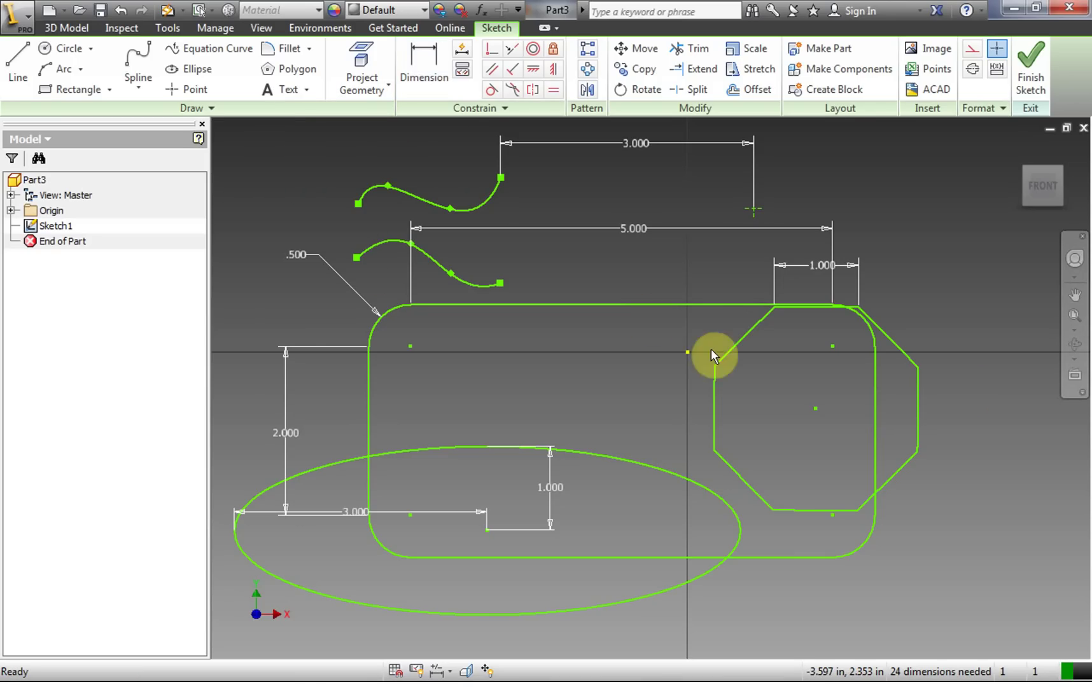
Move the rounded rectangle into clear space to the left of the two splines, off the ellipse and the octagon
left_click_drag(642, 309, 755, 540)
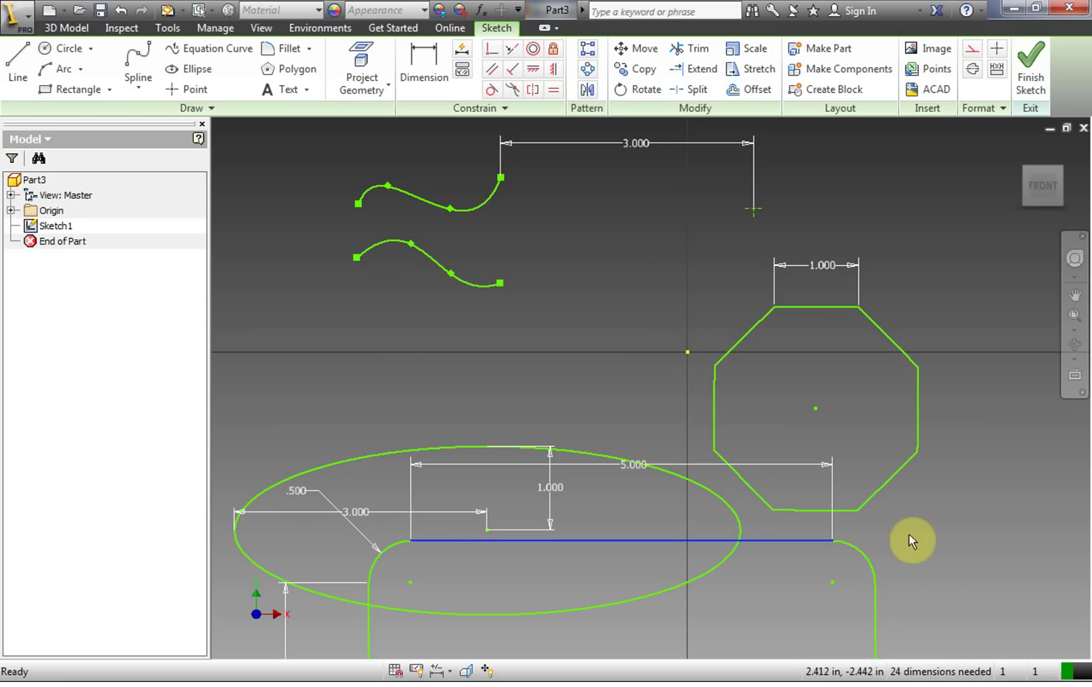
scroll(956, 502, "up", 3)
scroll(959, 509, "up", 2)
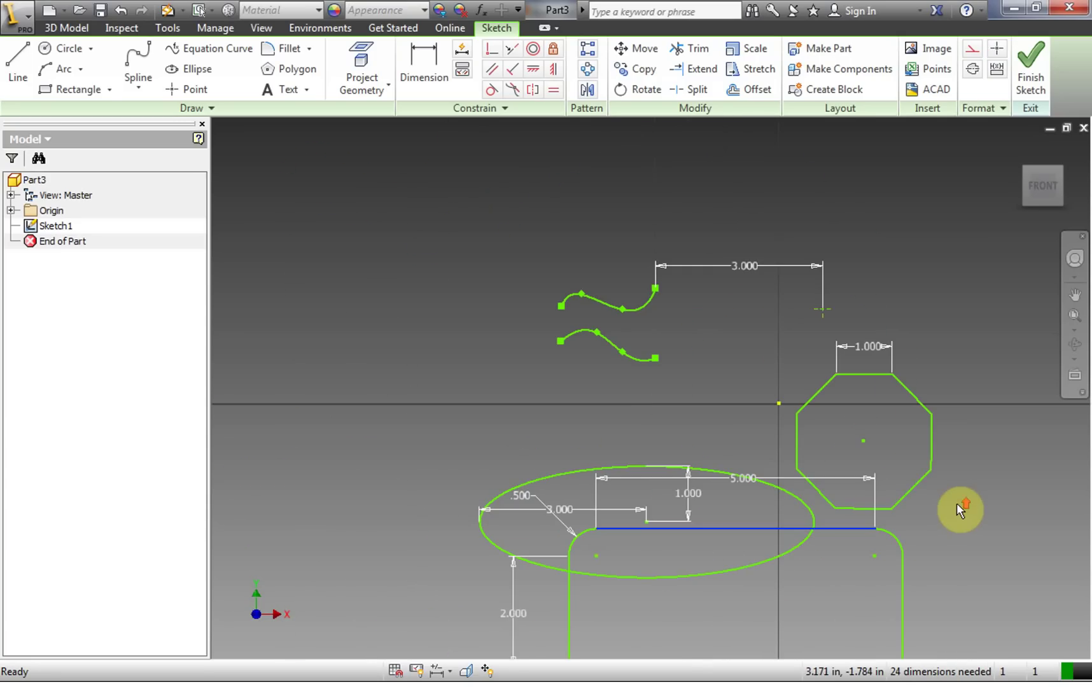
left_click_drag(752, 528, 738, 166)
left_click_drag(568, 236, 243, 255)
left_click_drag(578, 241, 490, 246)
left_click_drag(405, 171, 409, 213)
mouse_move(498, 266)
left_mouse_down()
mouse_move(524, 270)
mouse_move(511, 272)
left_mouse_up()
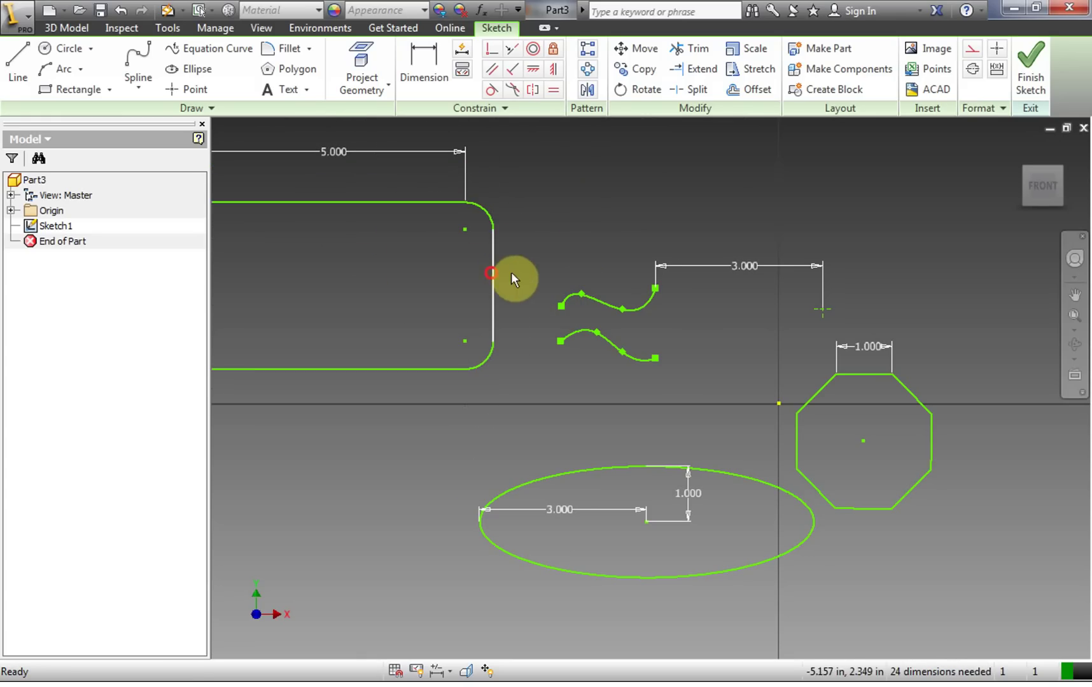
left_click(537, 215)
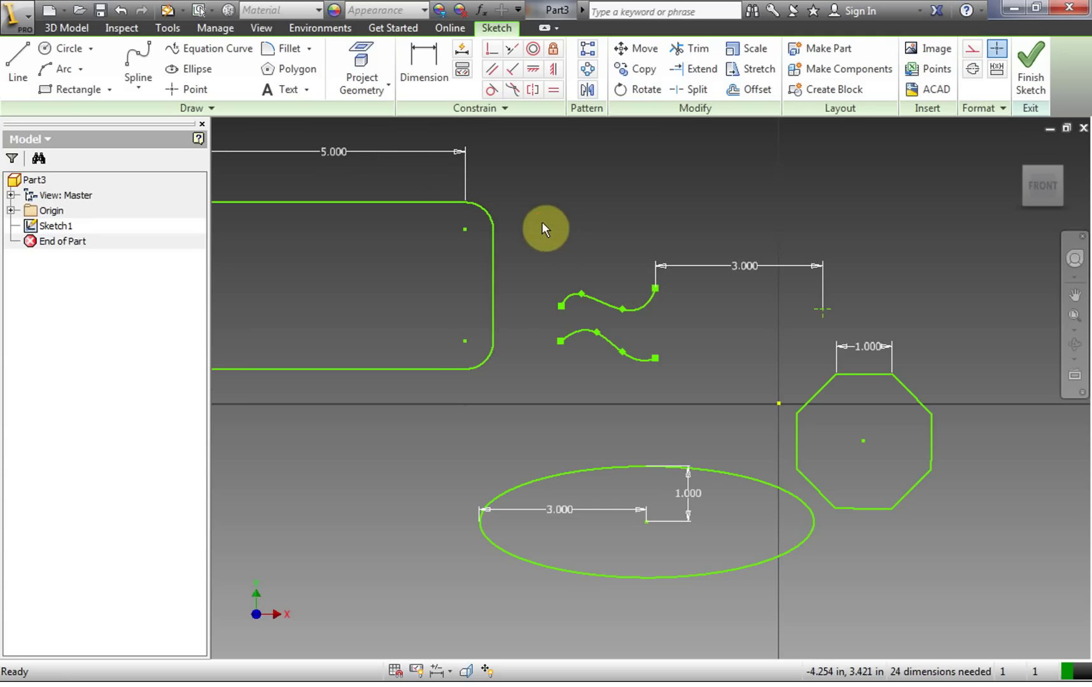
Draw a center point circle in the empty area below the rounded rectangle, left of the ellipse
left_click(1074, 316)
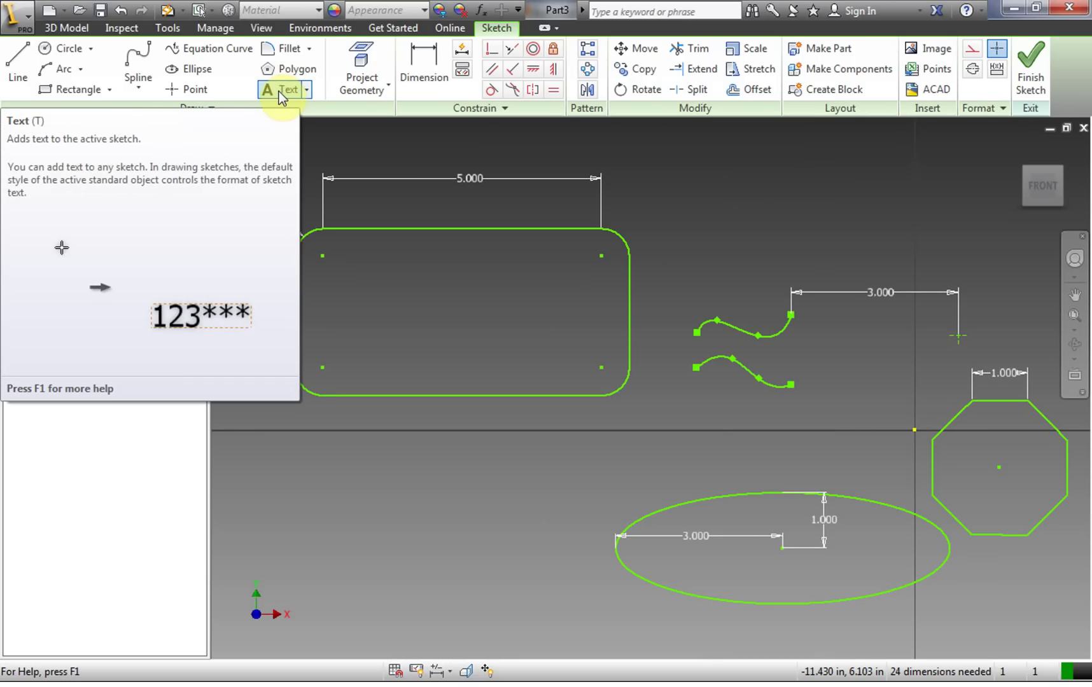
left_click(279, 91)
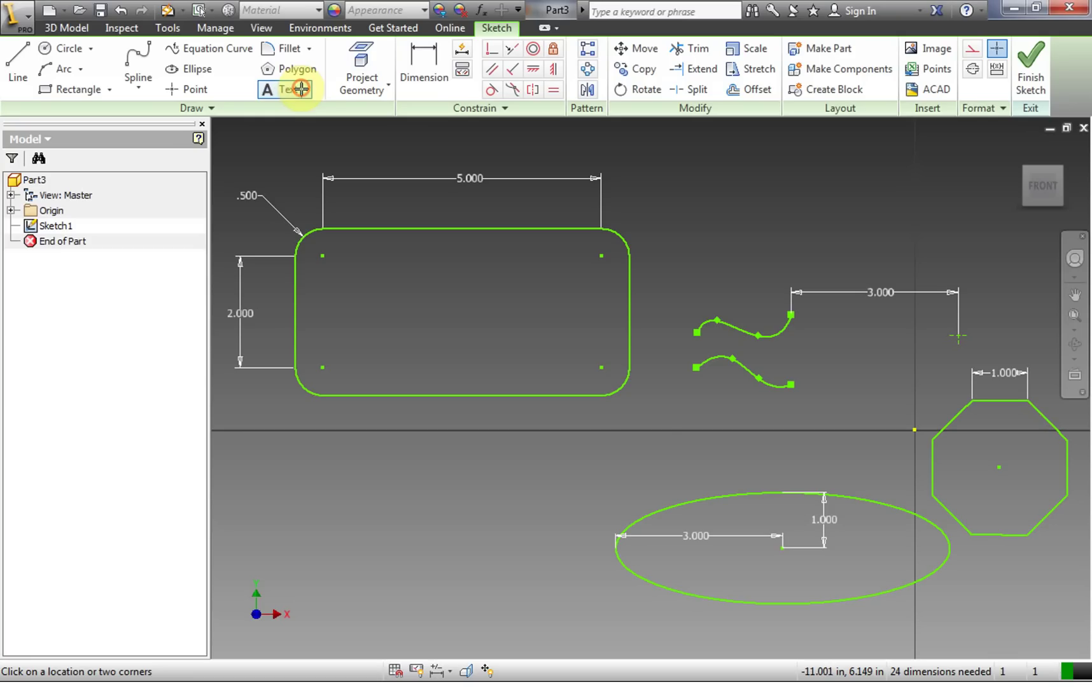
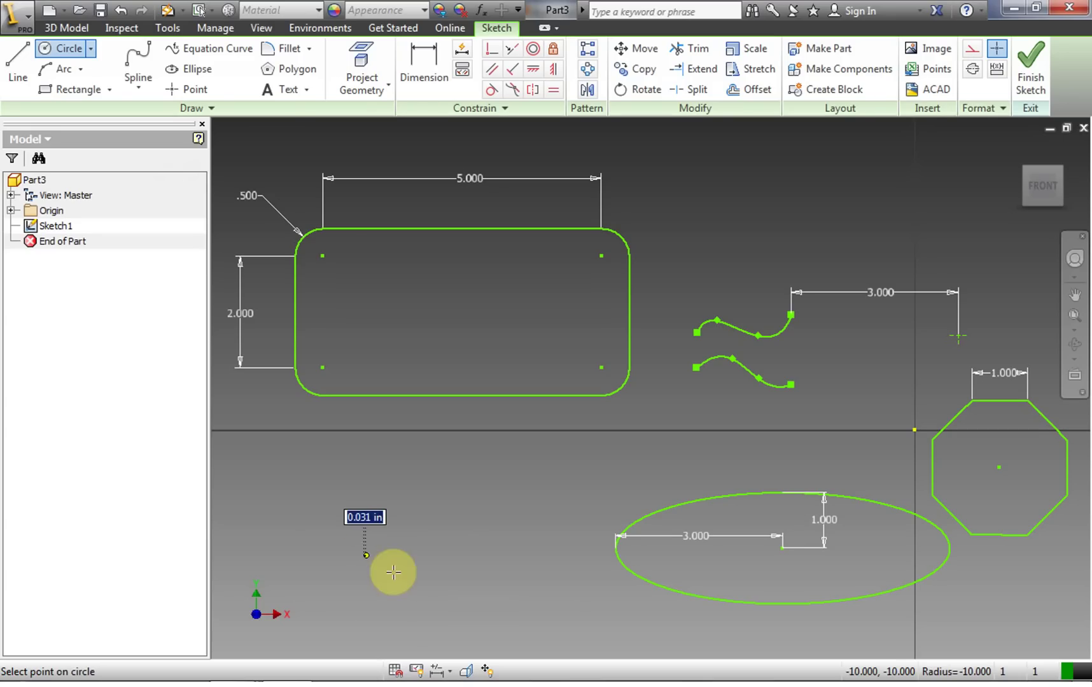
left_click(462, 556)
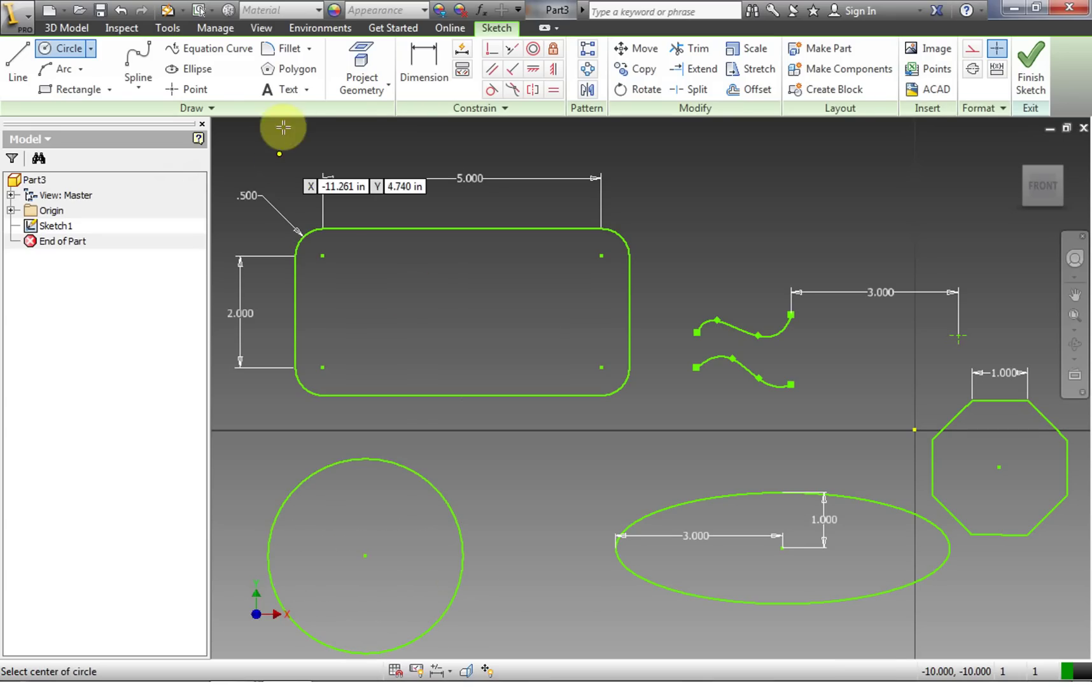
Add geometry text reading "Sample Text" aligned to the new circle
left_click(306, 89)
left_click(280, 152)
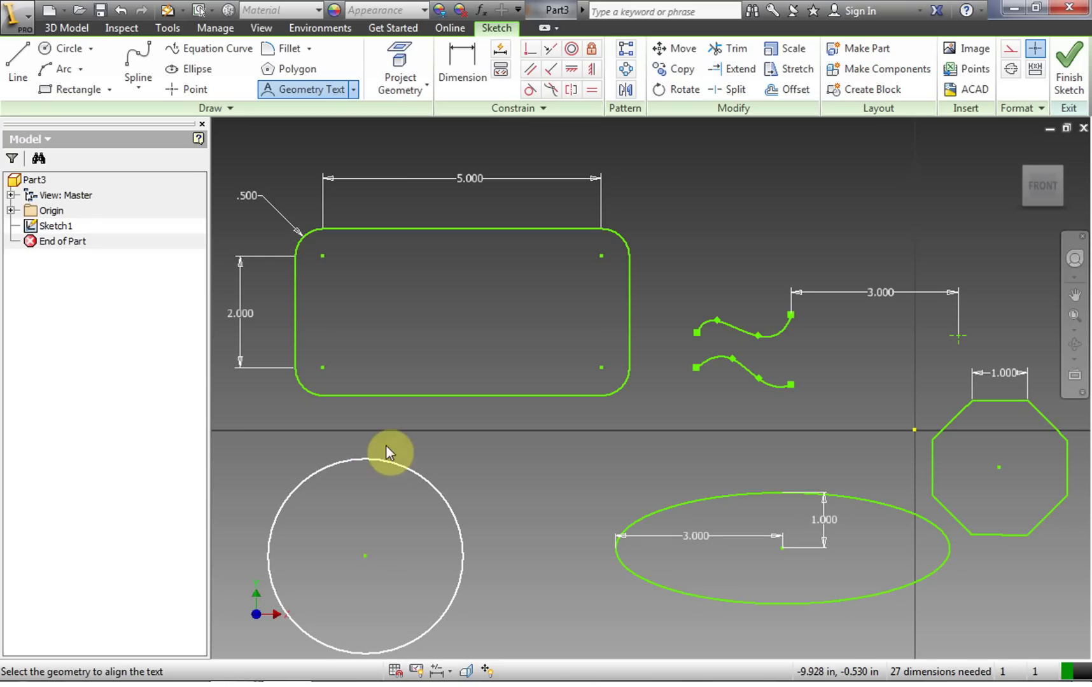
left_click(369, 460)
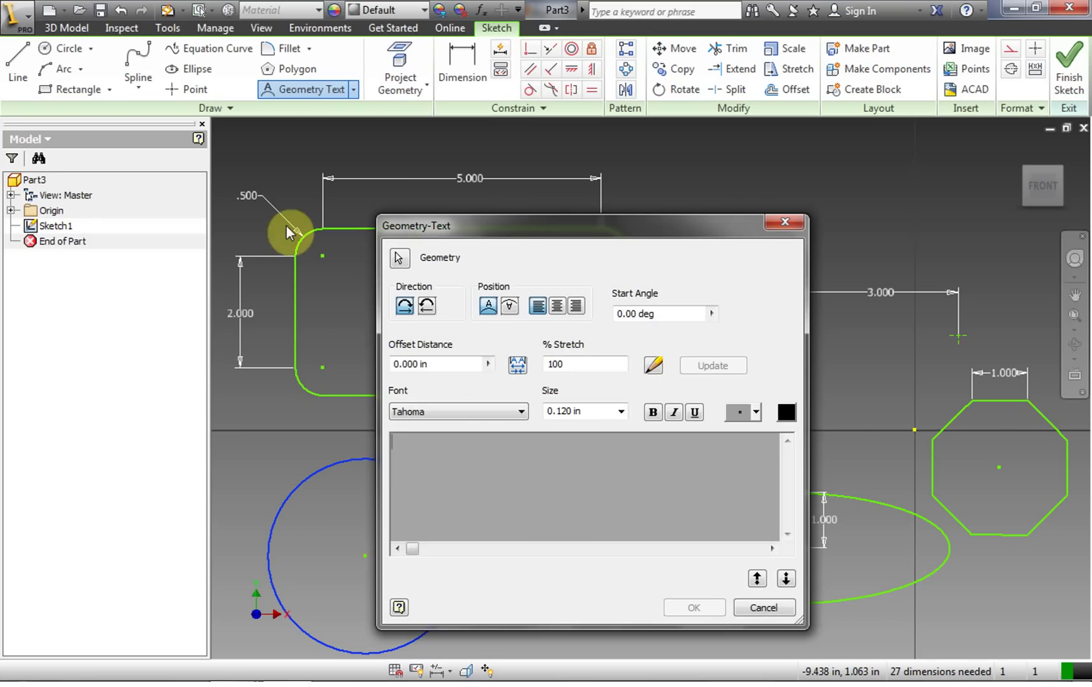
left_click_drag(505, 225, 700, 148)
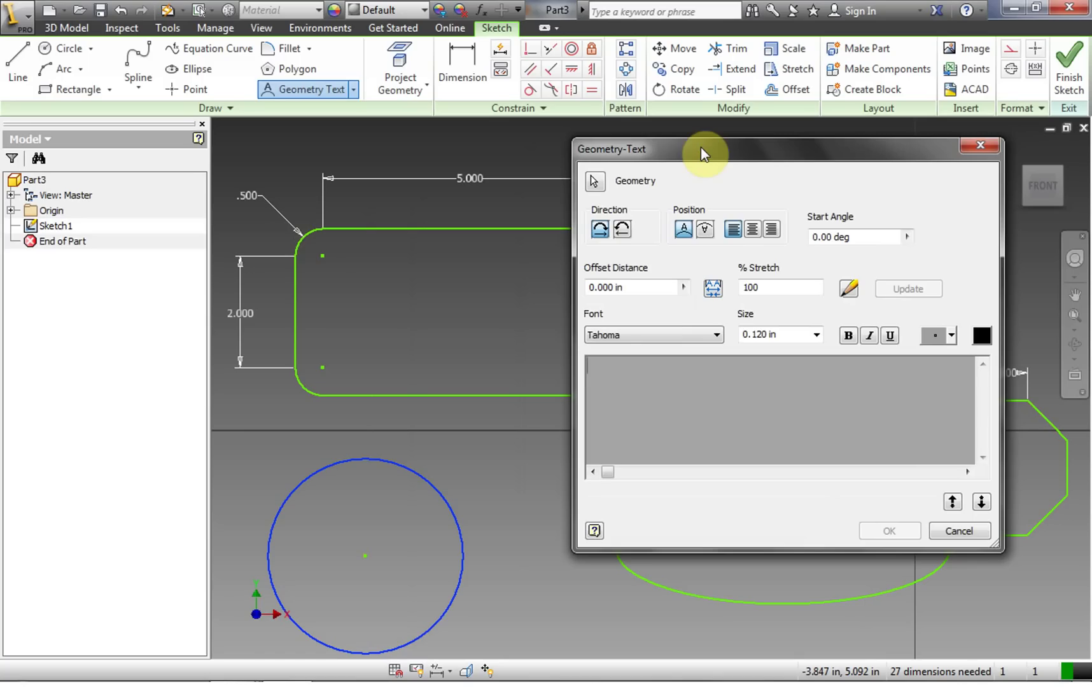
type("Sample Text")
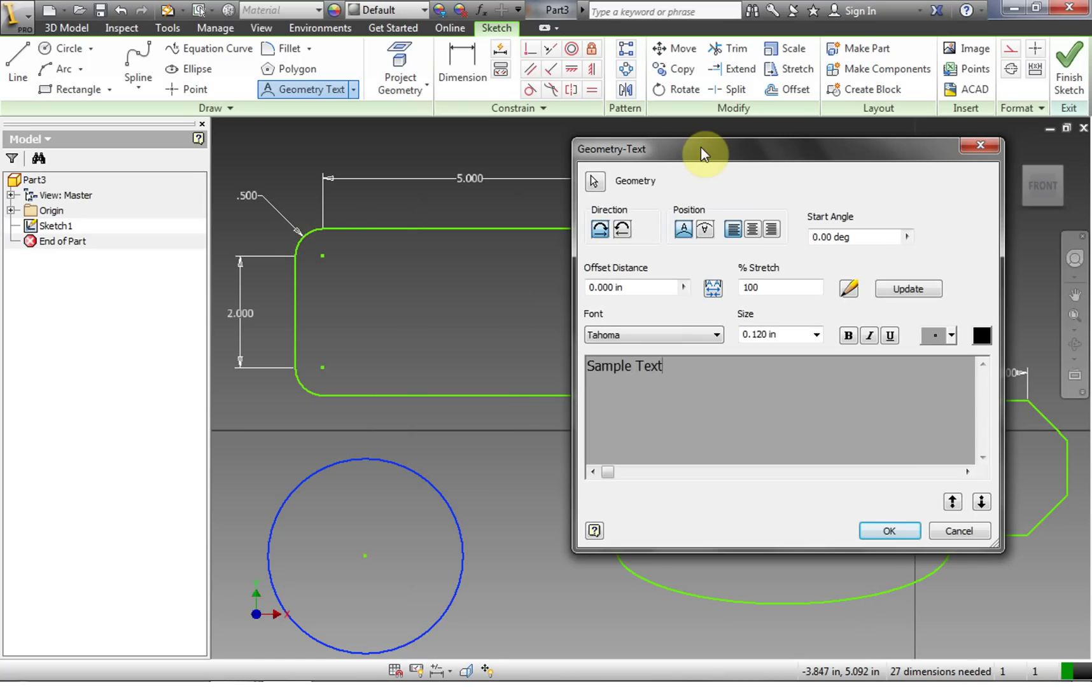
left_click(897, 534)
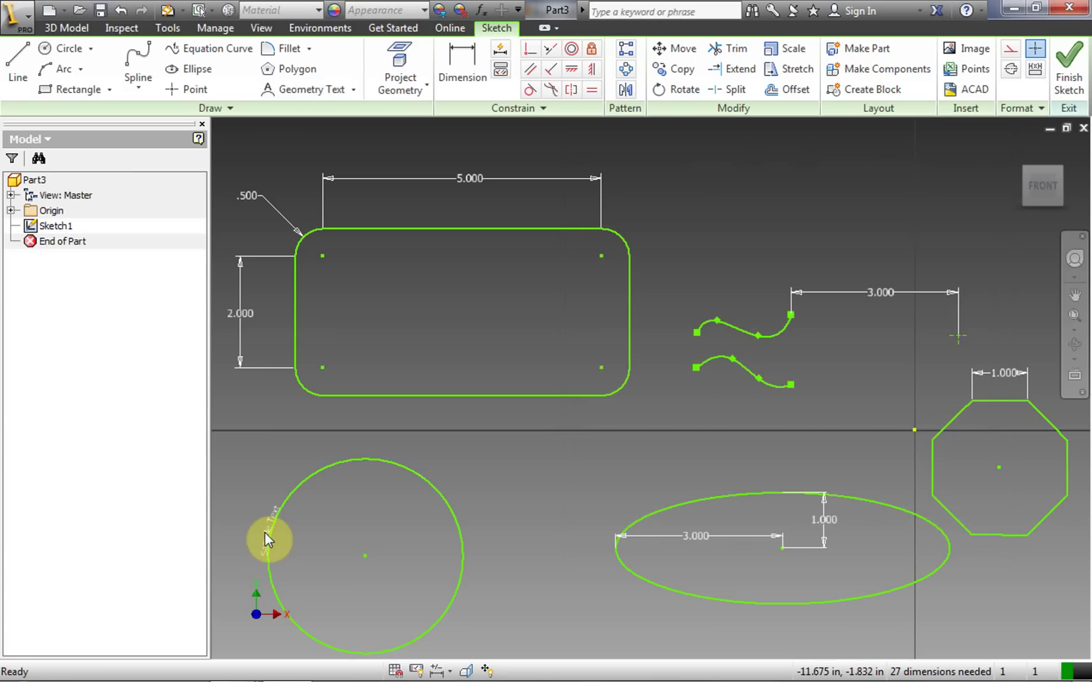
Open the circle's geometry text for editing, try the inside position and return it to the outside position
double_click(265, 532)
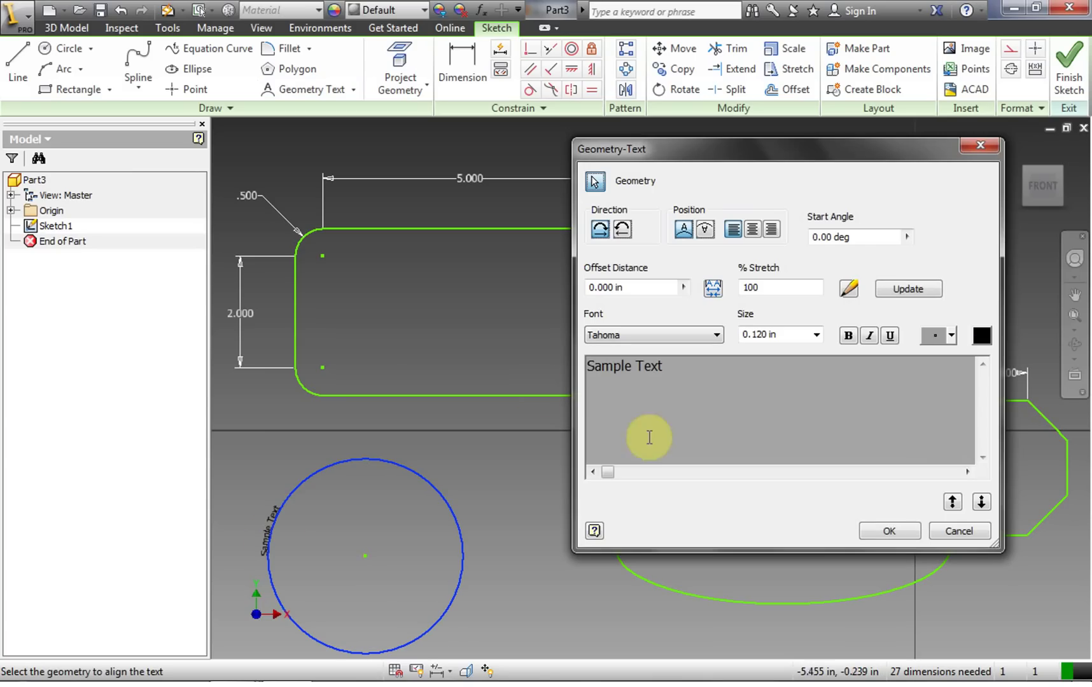
left_click(705, 232)
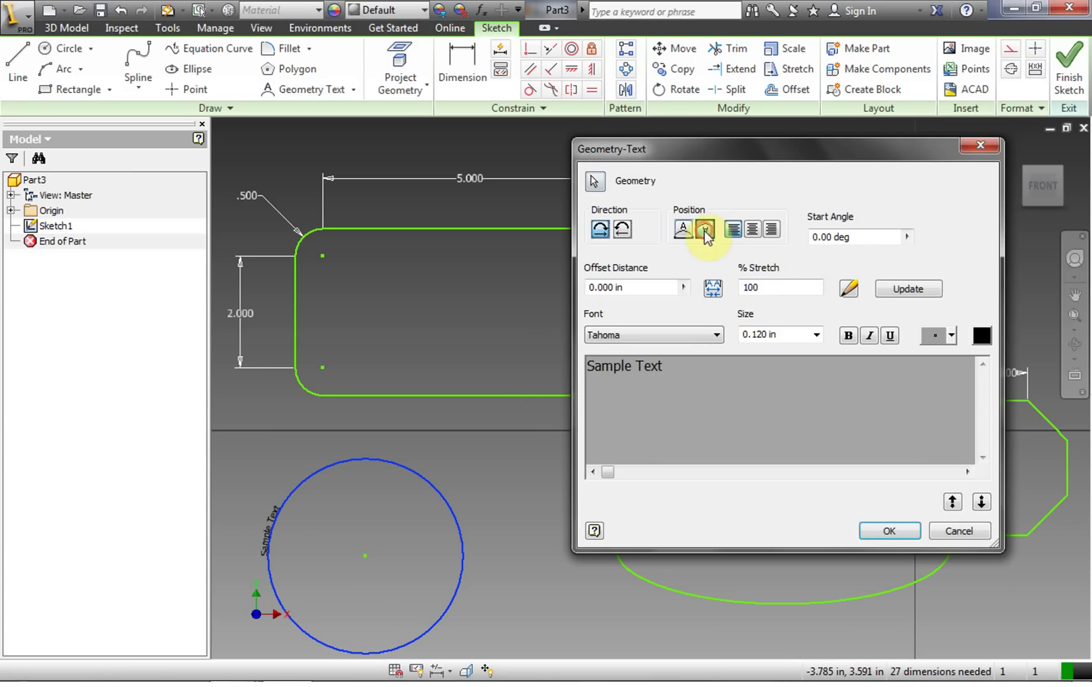
left_click_drag(725, 158, 623, 96)
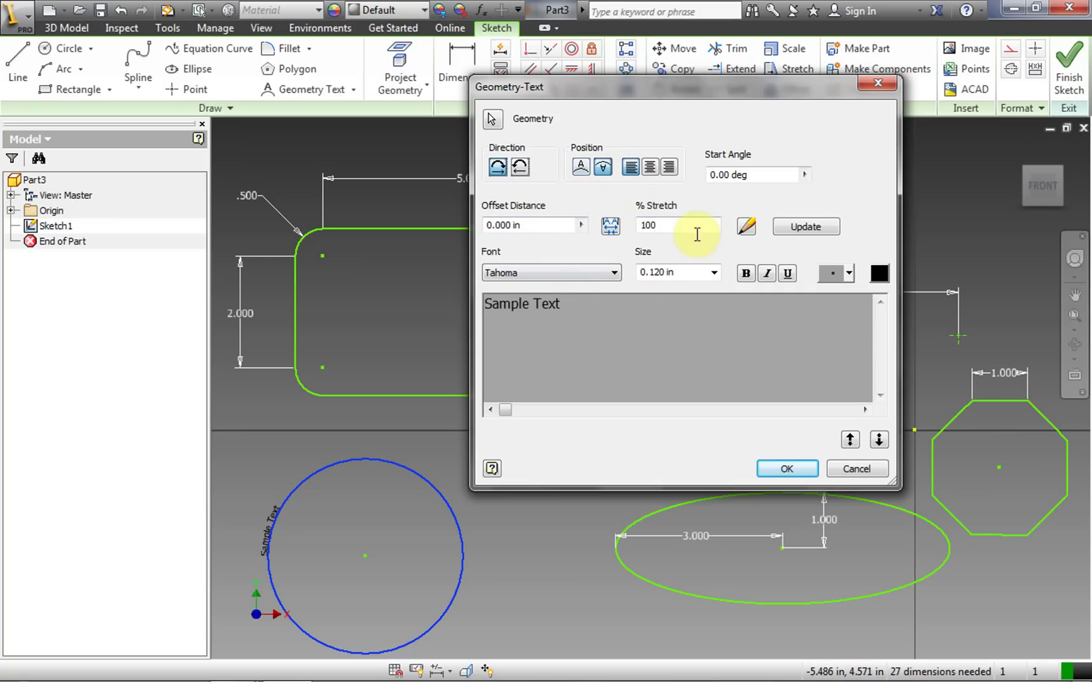
left_click(801, 231)
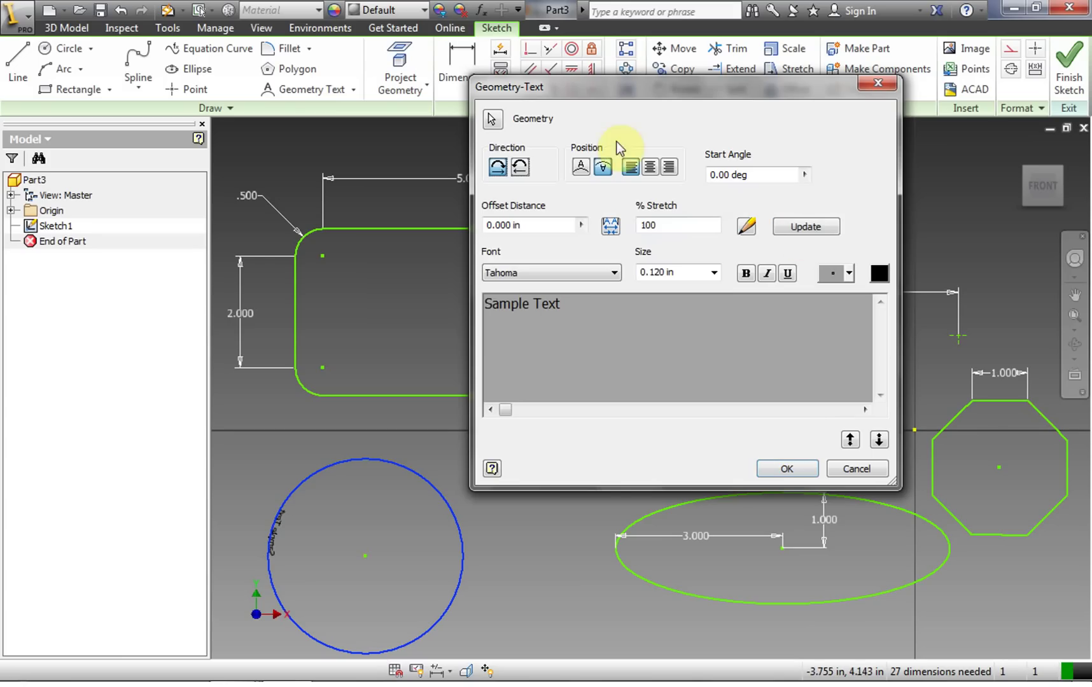
left_click(580, 167)
left_click(805, 230)
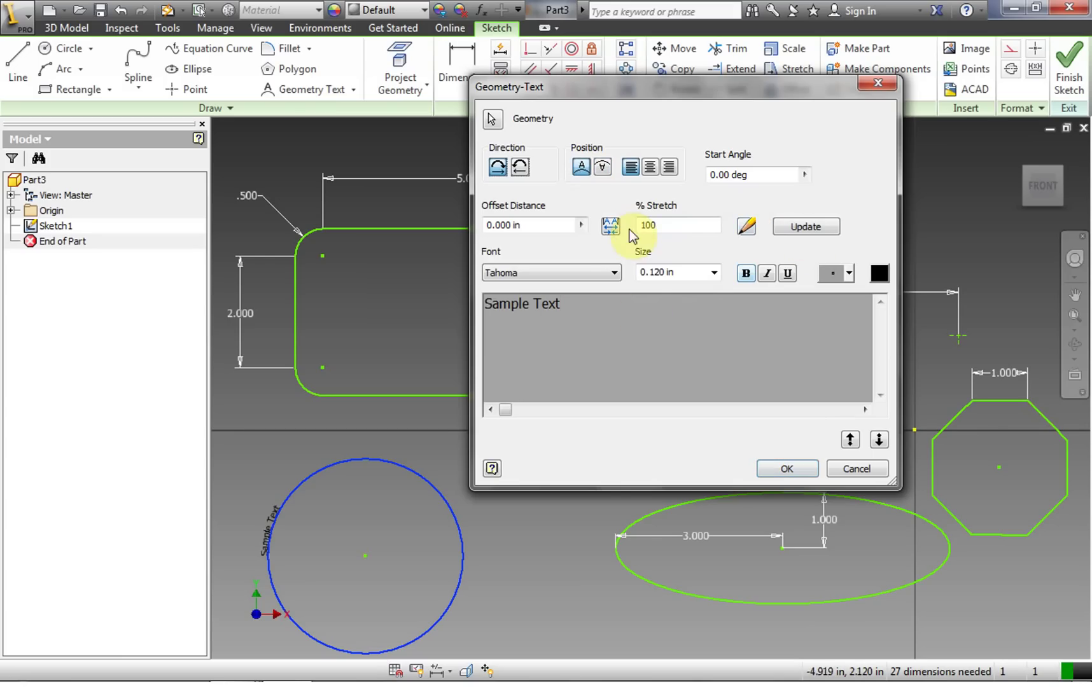
Set the circle text's offset distance to 5 in and update the preview
left_click(582, 225)
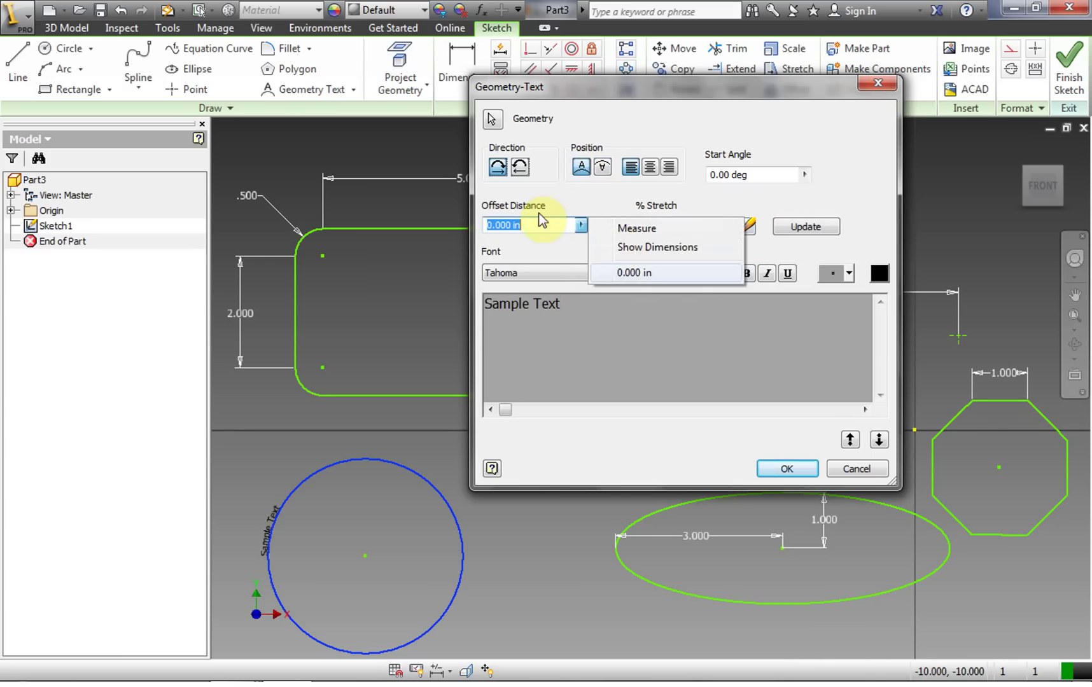
left_click(500, 227)
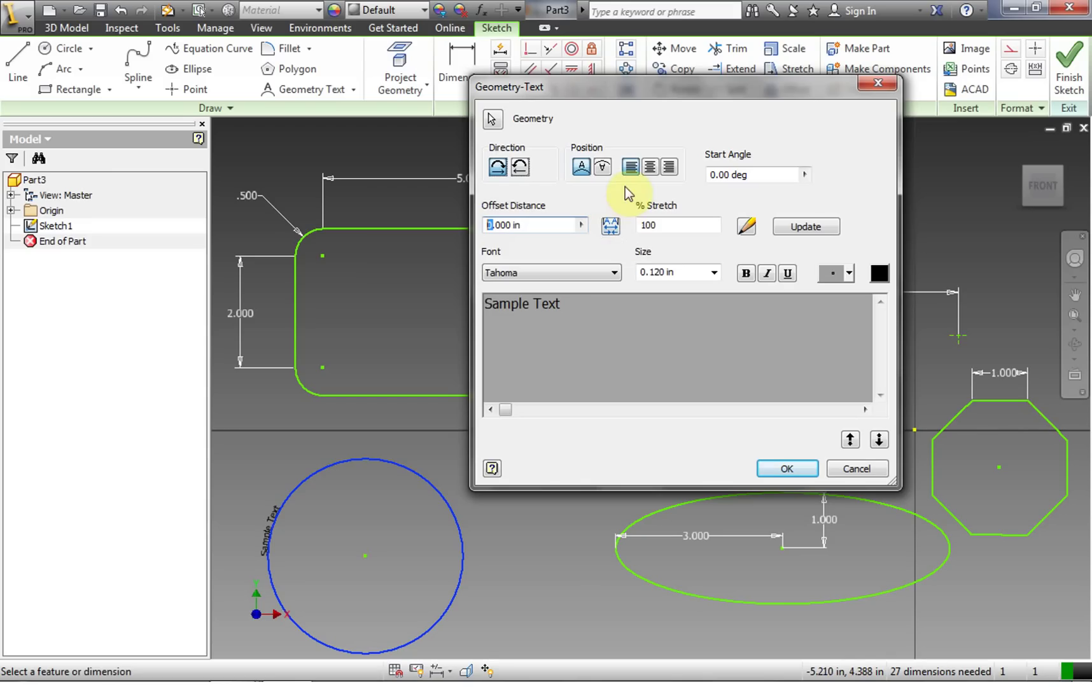
left_click(795, 229)
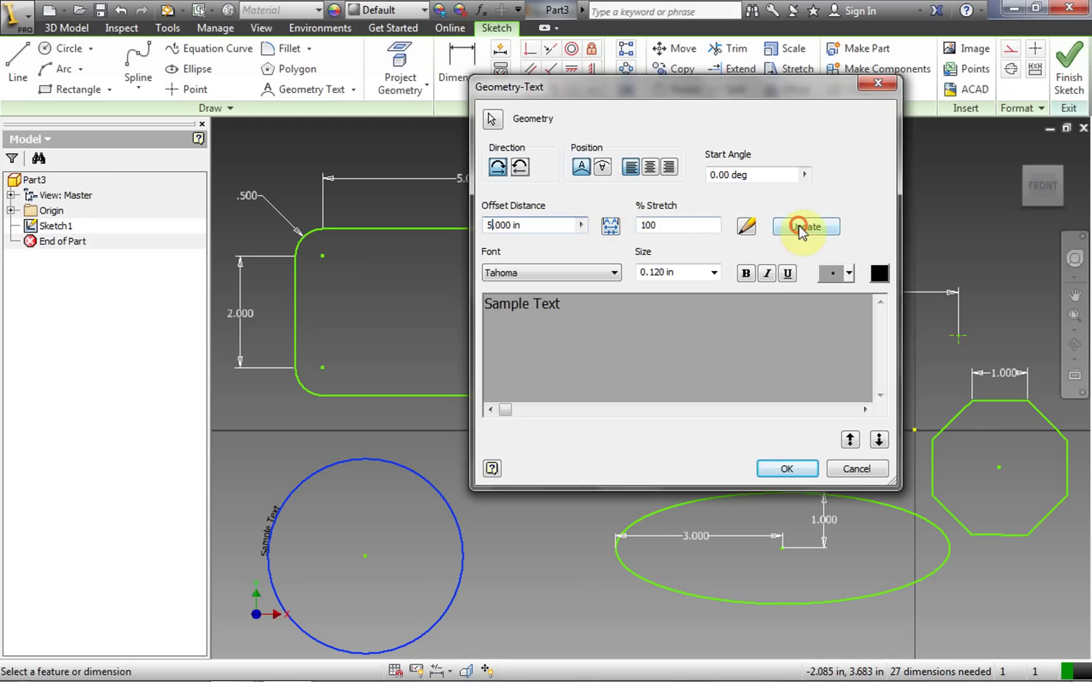
left_click(488, 224)
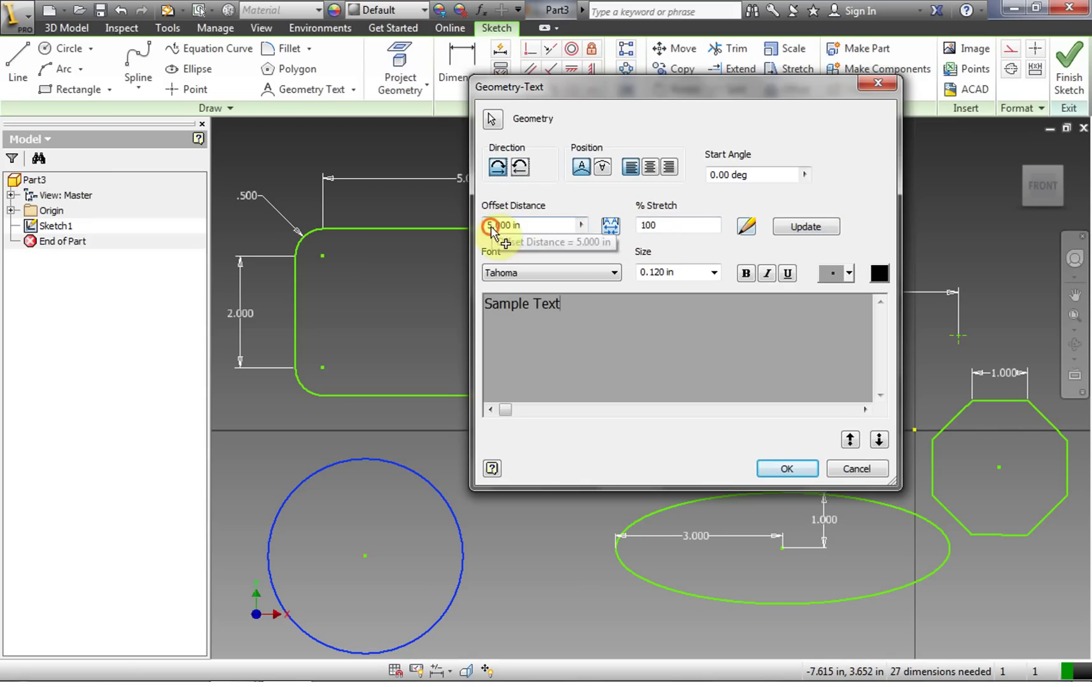
left_click(1075, 294)
left_click_drag(414, 483, 577, 432)
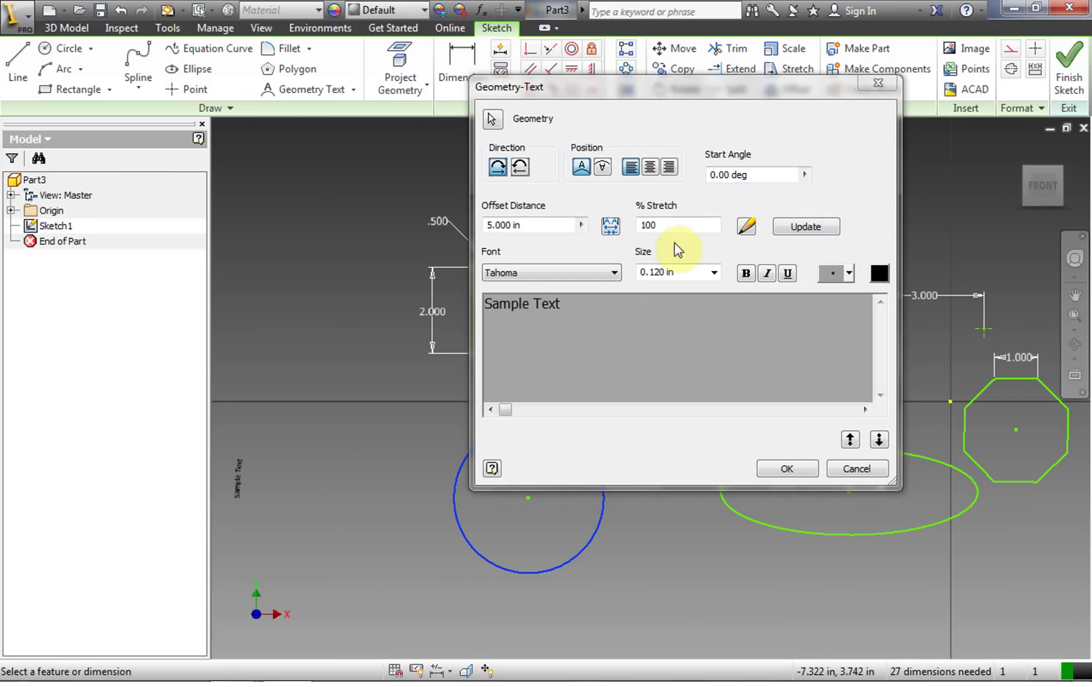
Try to set the circle text's size to 0.240 in without selecting the text, and update the preview
left_click(713, 272)
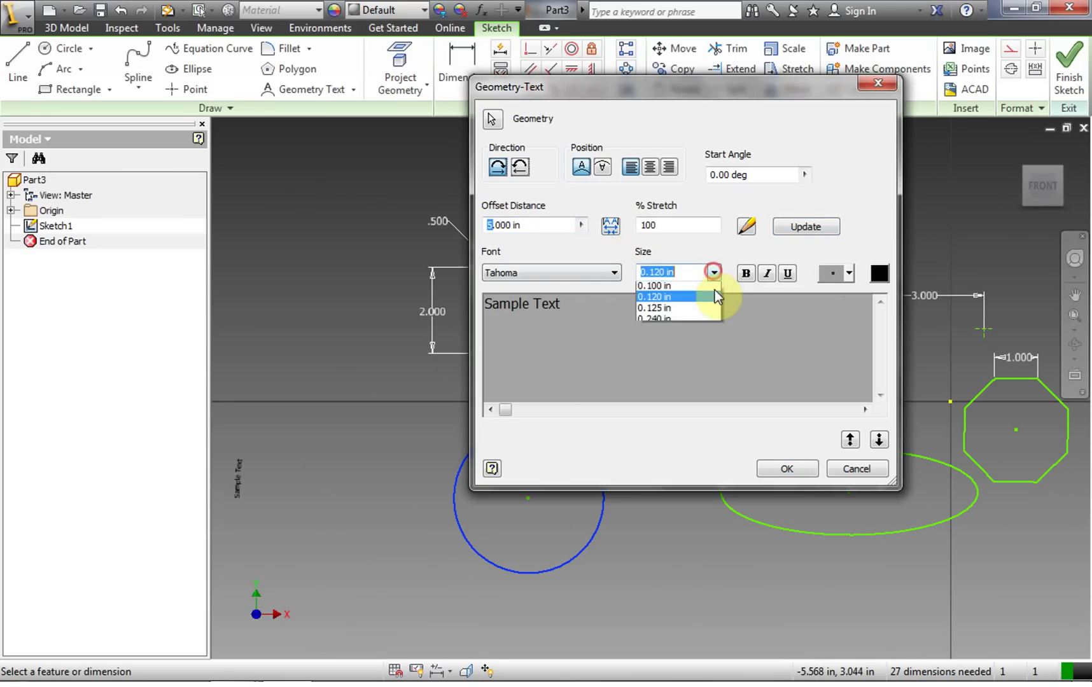
left_click(694, 321)
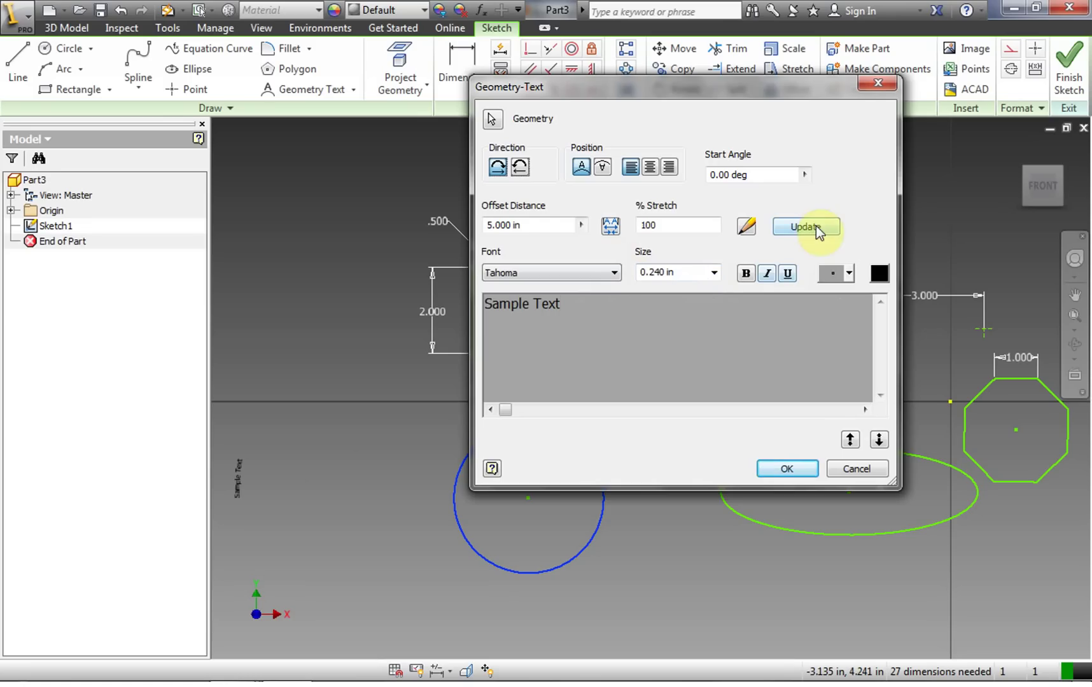
left_click(816, 227)
scroll(671, 271, "up", 6)
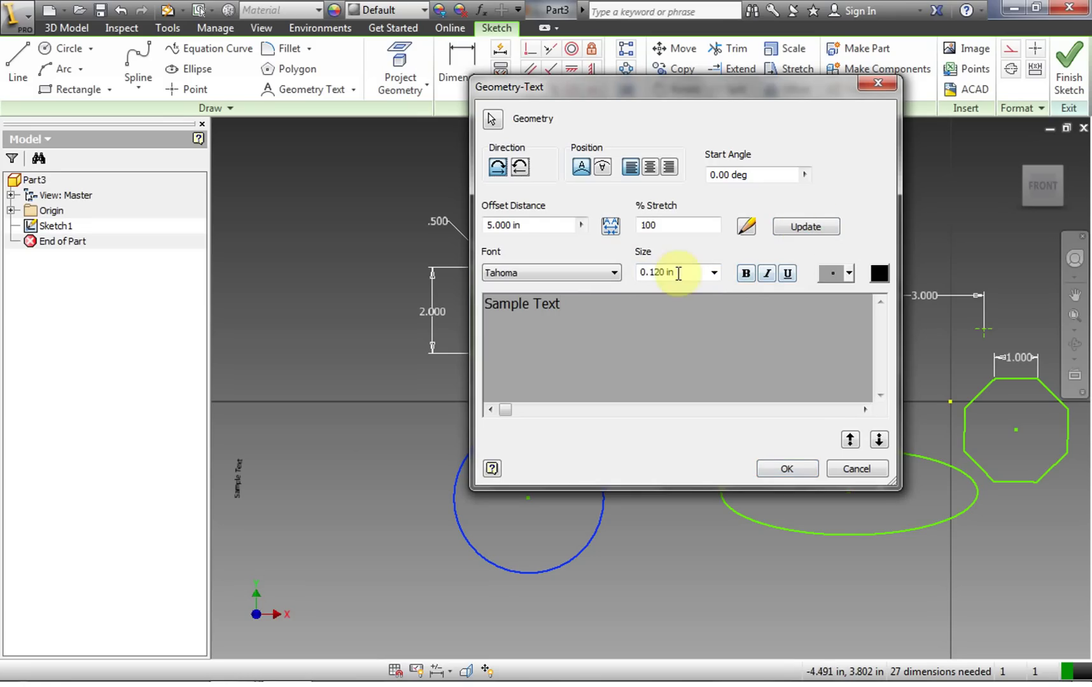
Select all of the circle's geometry text, set its size to 0.240 in, update the preview and accept the edit
left_click(664, 273)
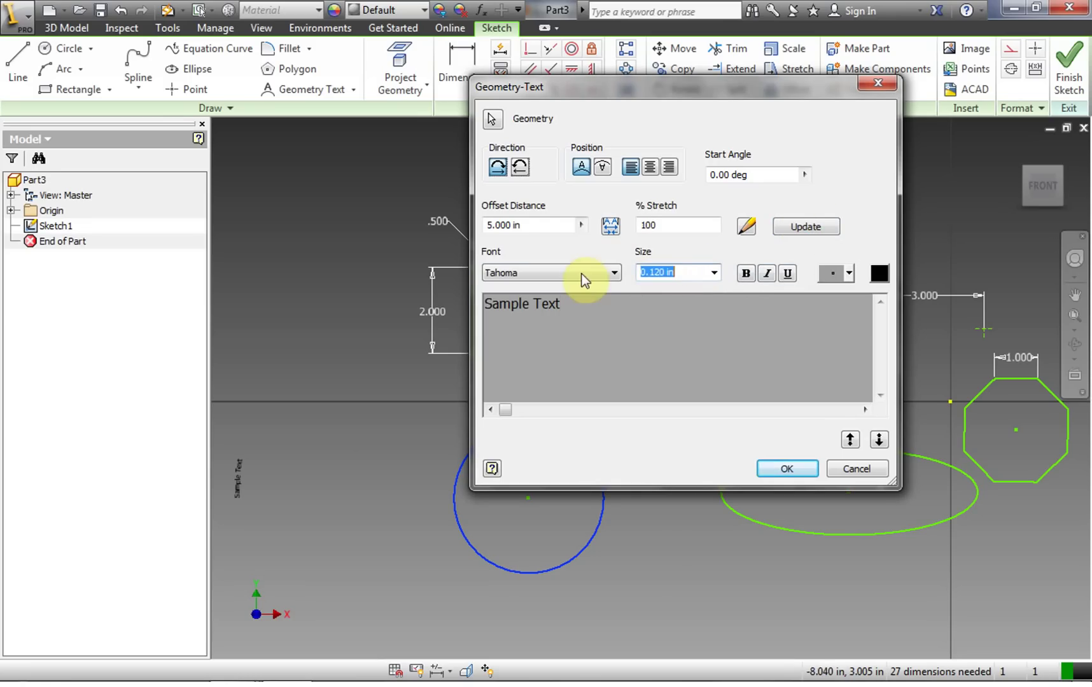
left_click(658, 274)
left_click_drag(580, 309, 478, 307)
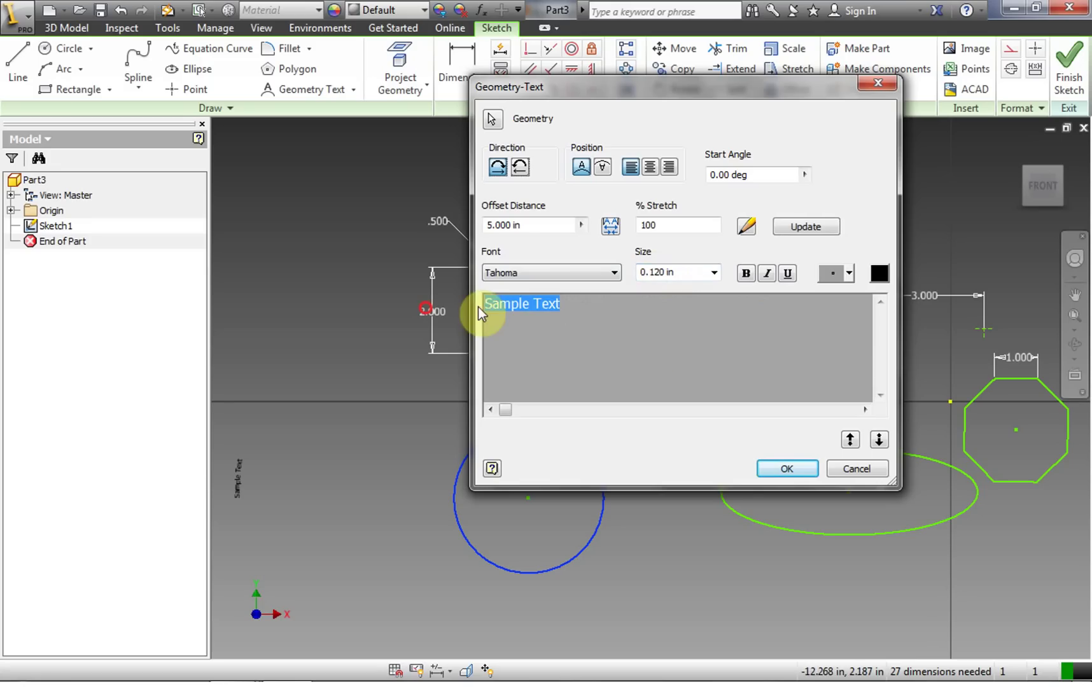
left_click(557, 324)
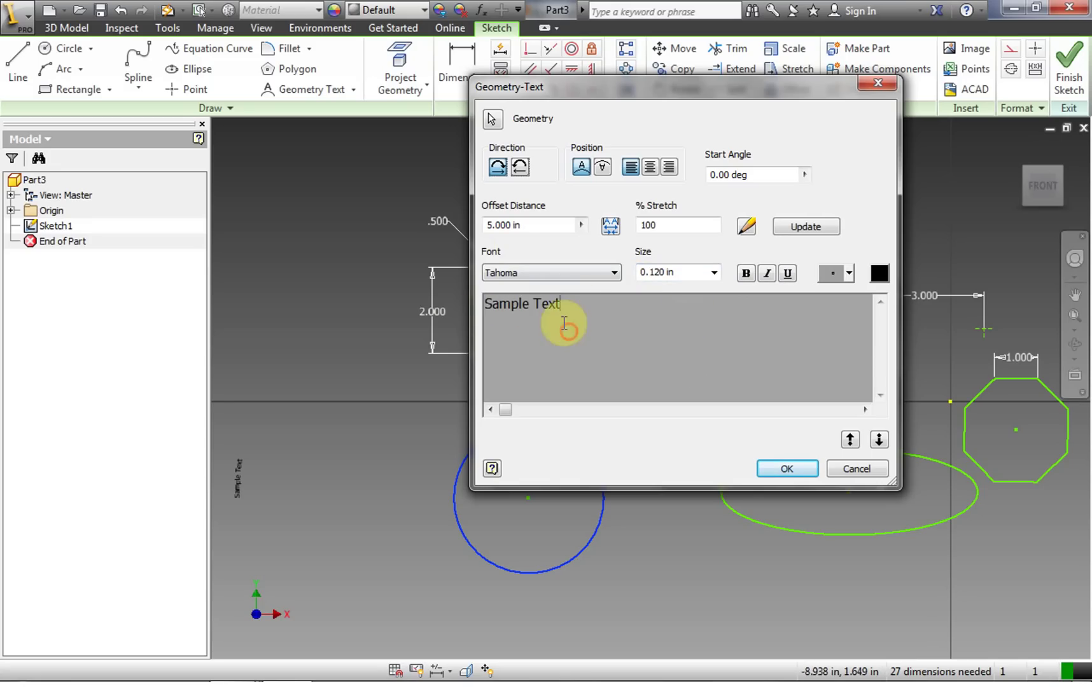
left_click_drag(570, 303, 476, 306)
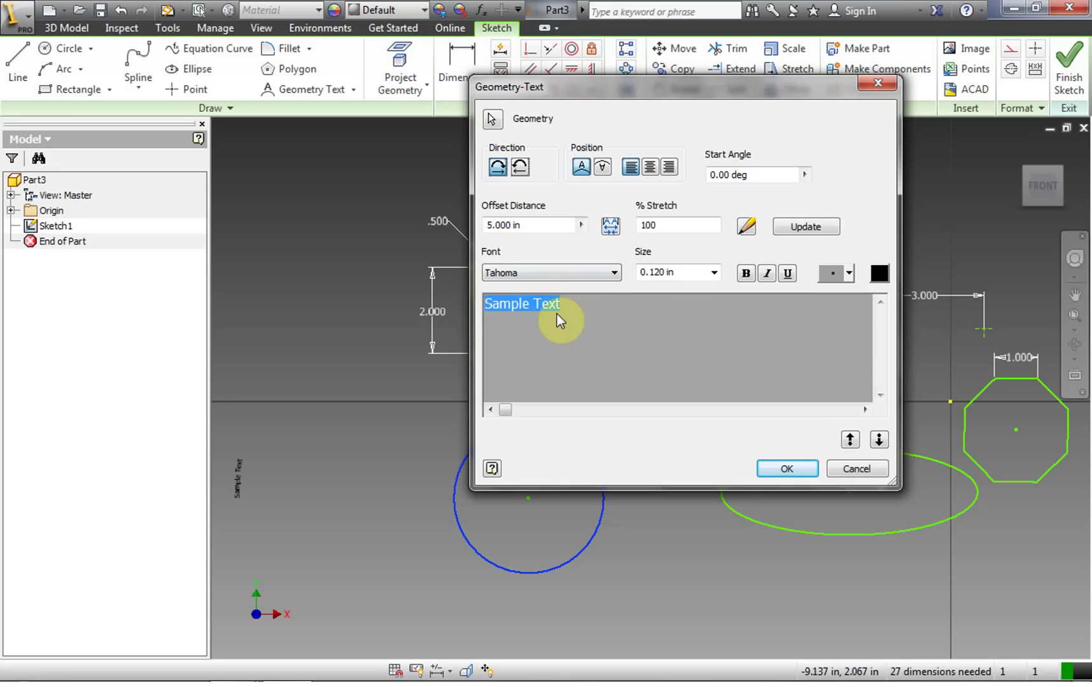
left_click(578, 303)
left_click_drag(578, 302, 470, 304)
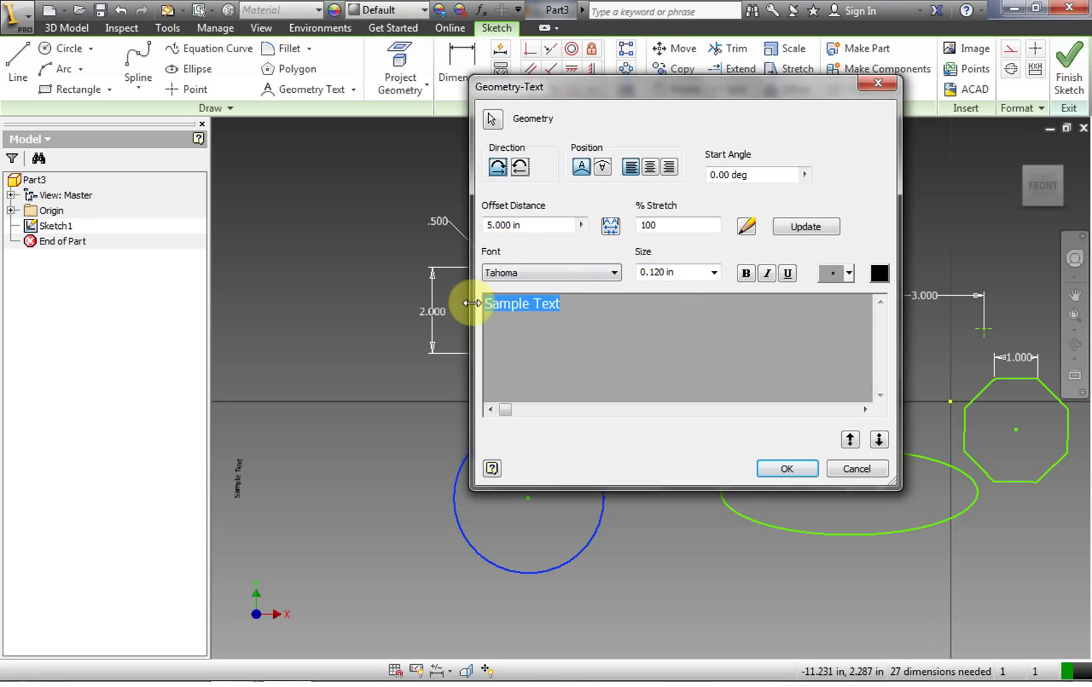
double_click(662, 275)
left_click(714, 272)
left_click(687, 317)
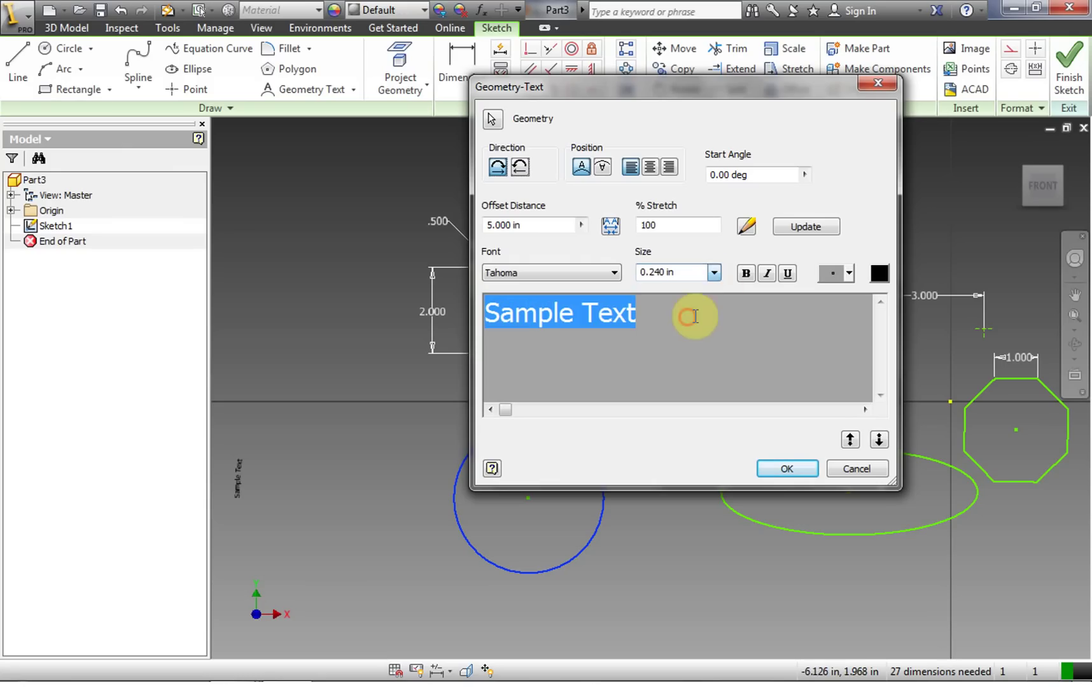
left_click(808, 227)
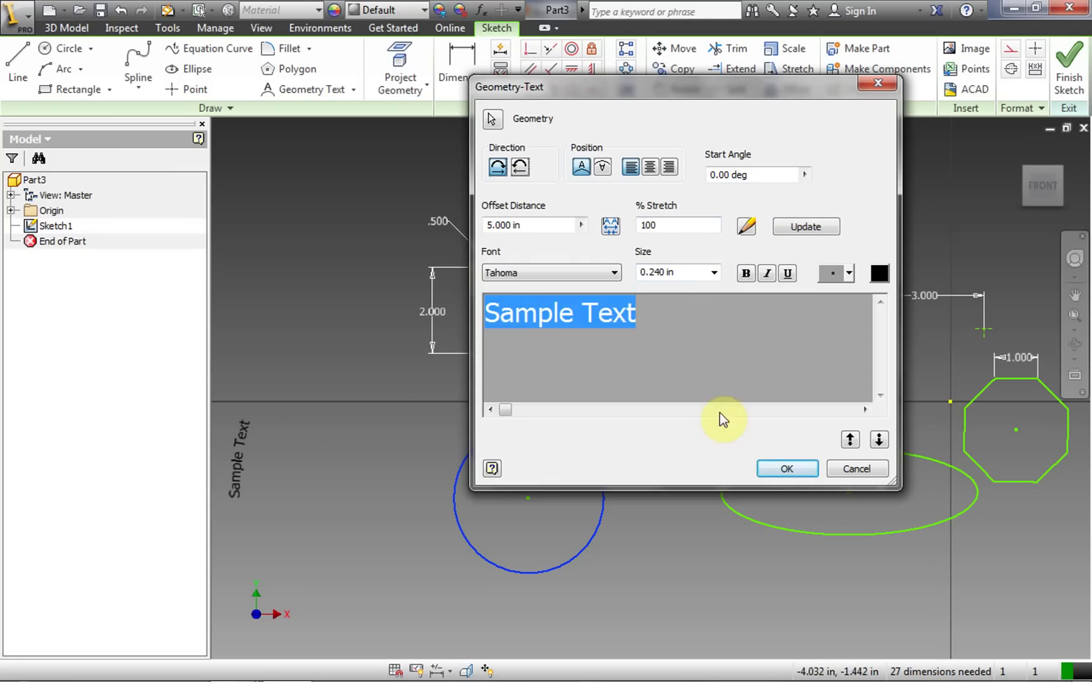
left_click(786, 469)
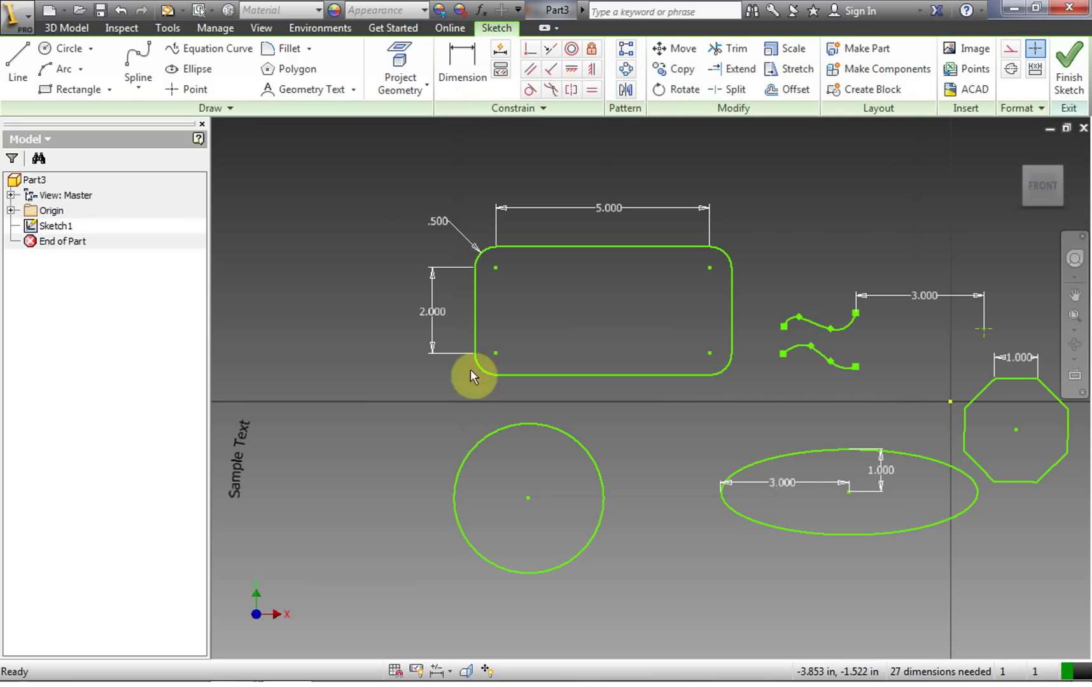
Save the part, leaving sketch mode, as AutodeskInvetor2013_Lesson_02.ipt in the InventorVideos folder
left_click(100, 10)
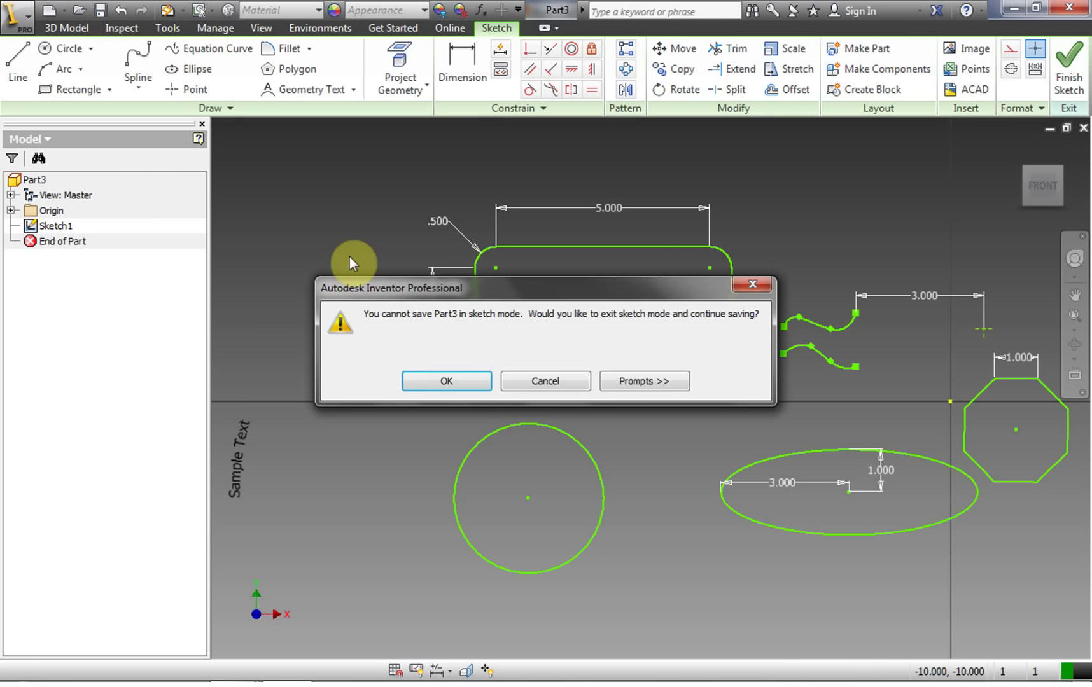
left_click(458, 380)
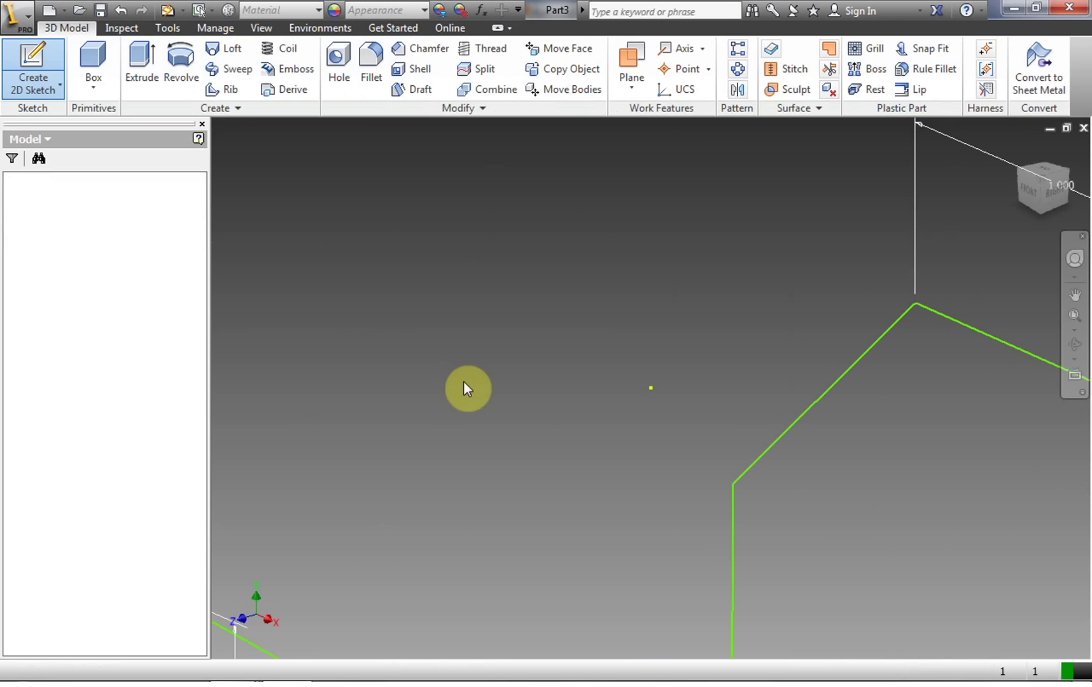
left_click(498, 263)
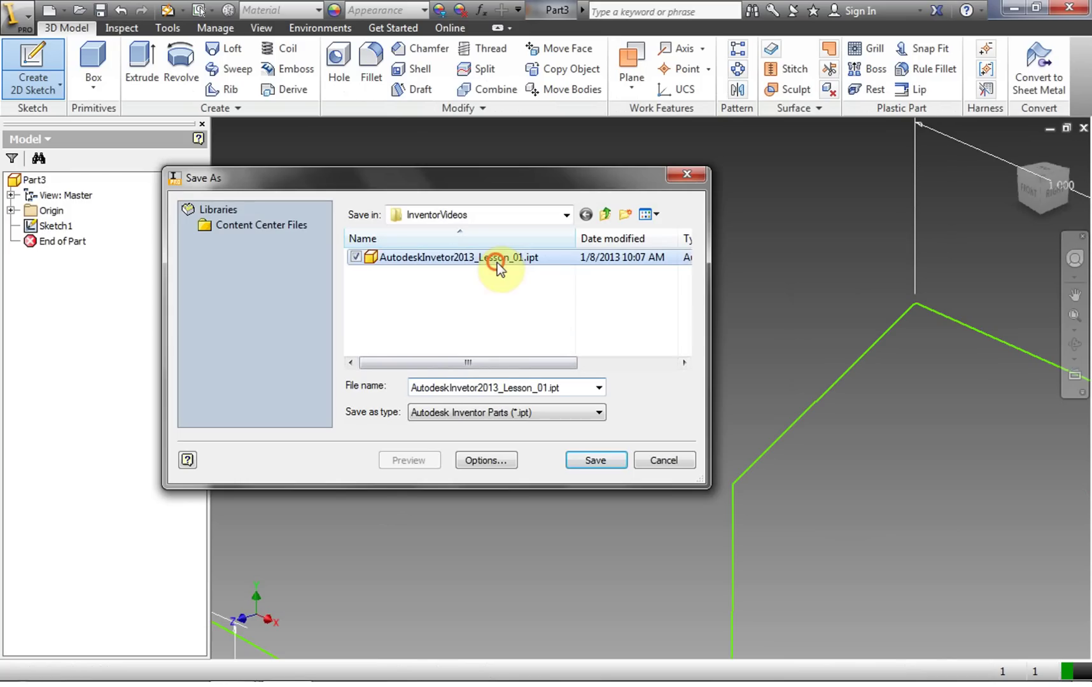
double_click(546, 387)
left_click(546, 387)
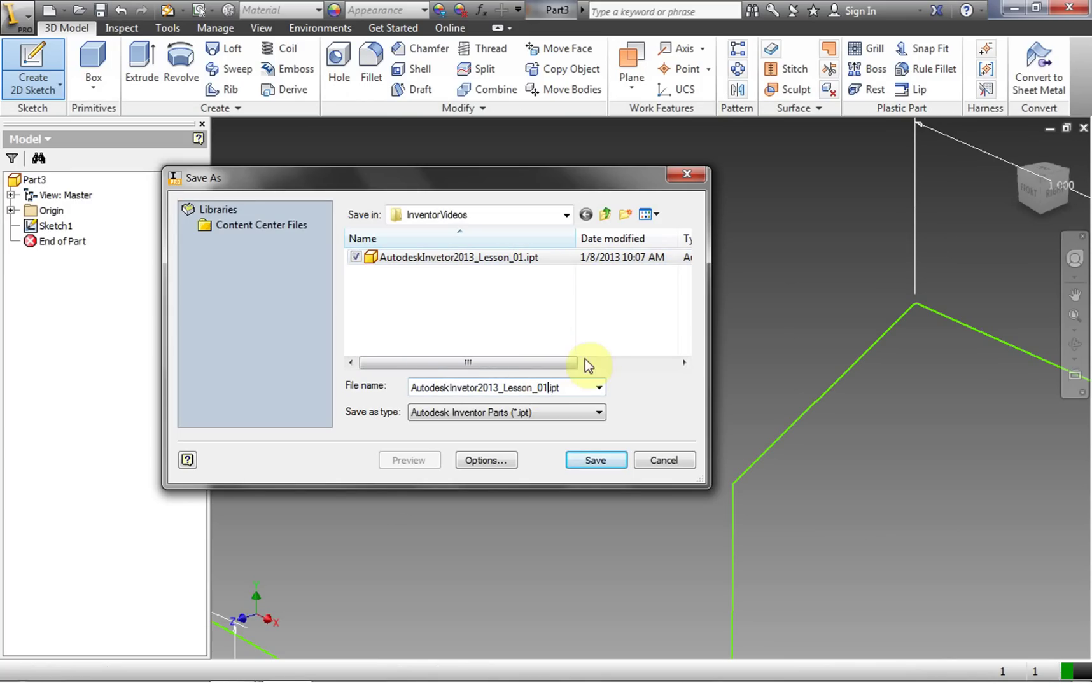
key("BackSpace")
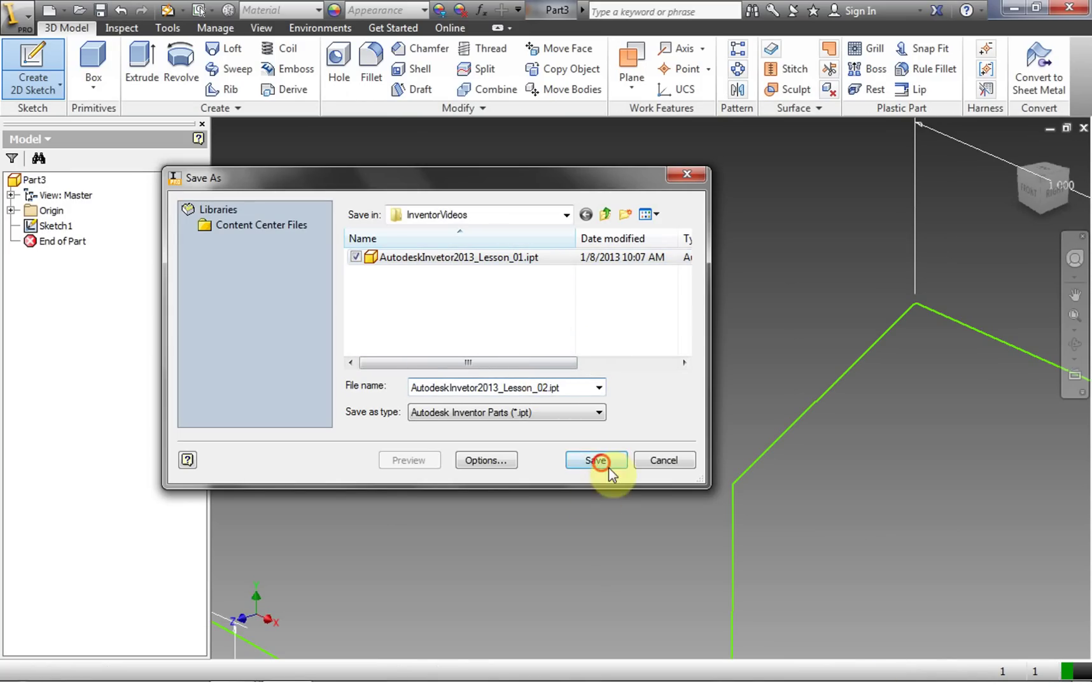
left_click(597, 460)
left_click(915, 666)
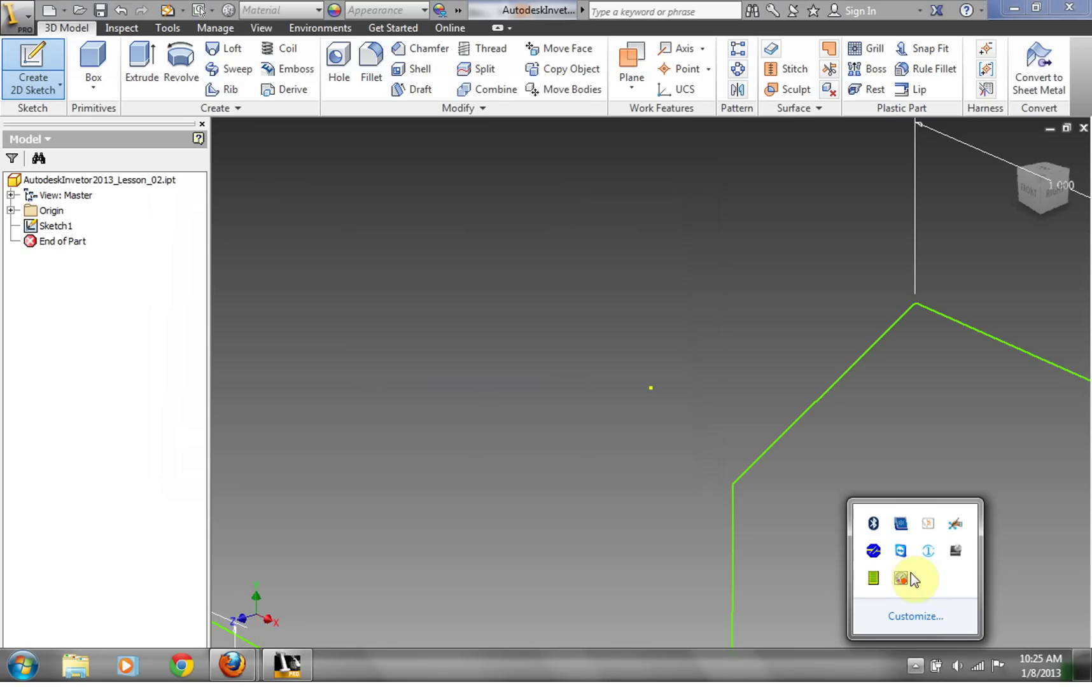
right_click(902, 577)
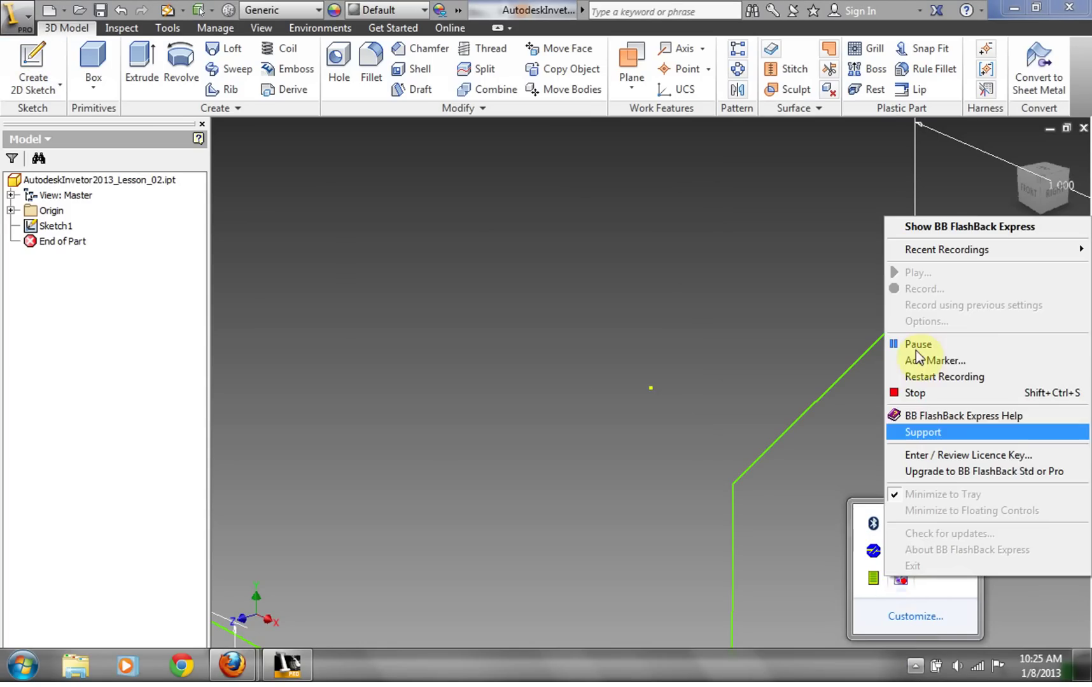